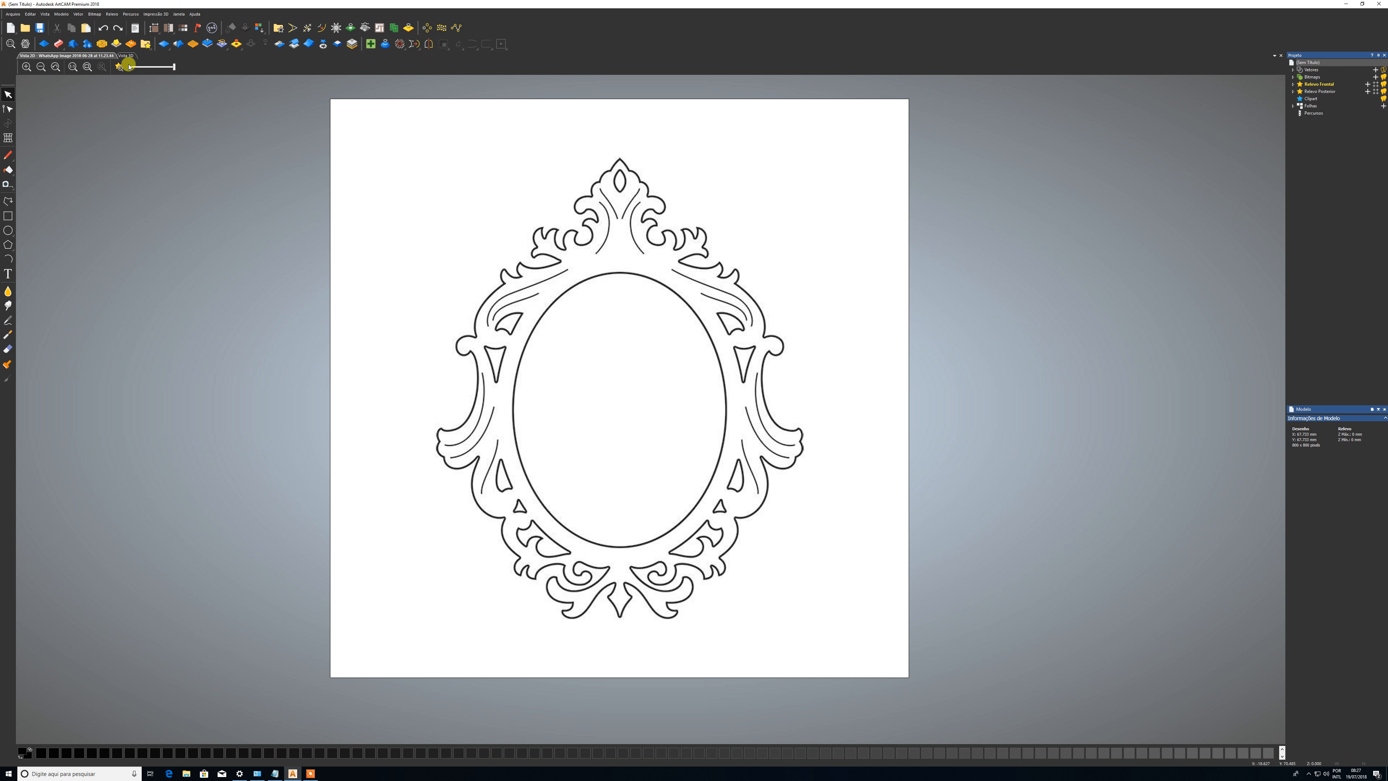
{"action": "left_click", "coordinate": [12, 13]}
{"action": "left_click", "coordinate": [637, 194]}
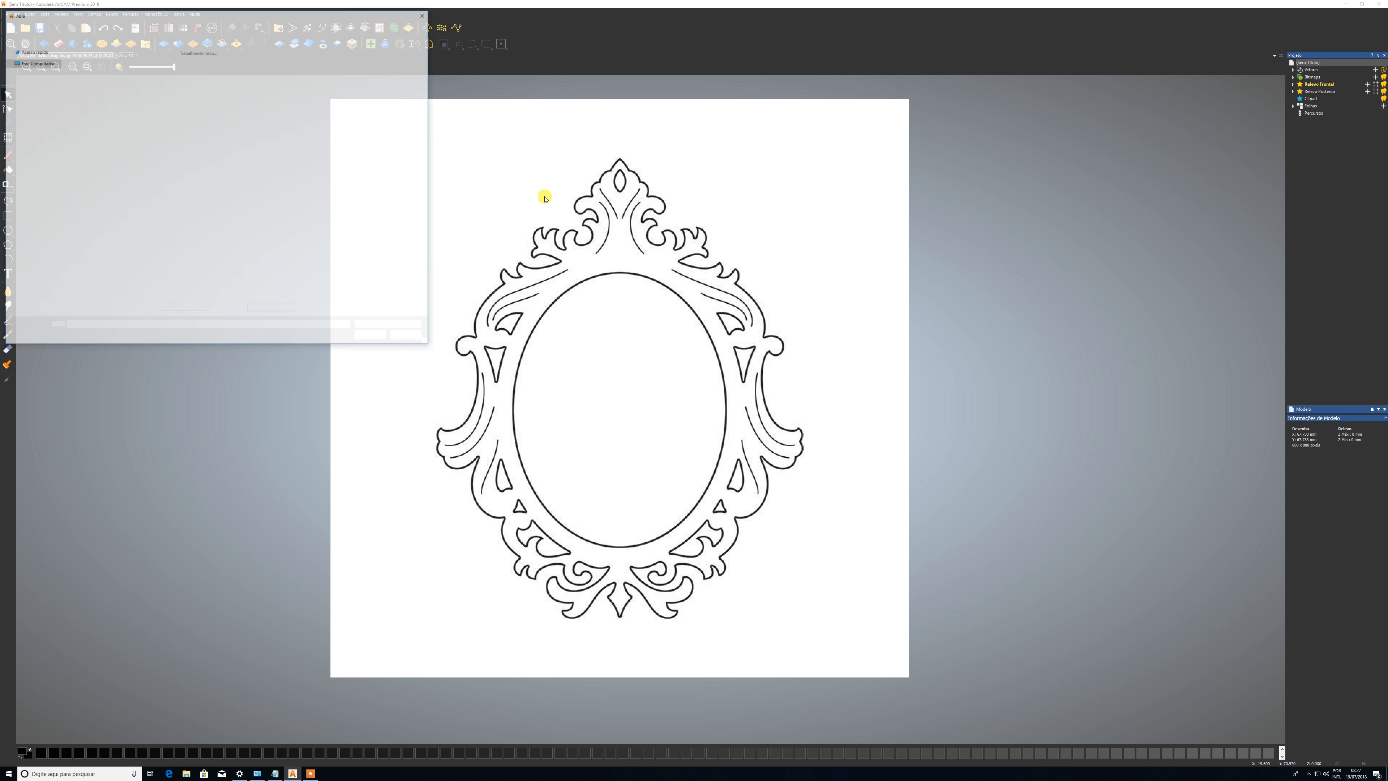
{"action": "left_click", "coordinate": [123, 79]}
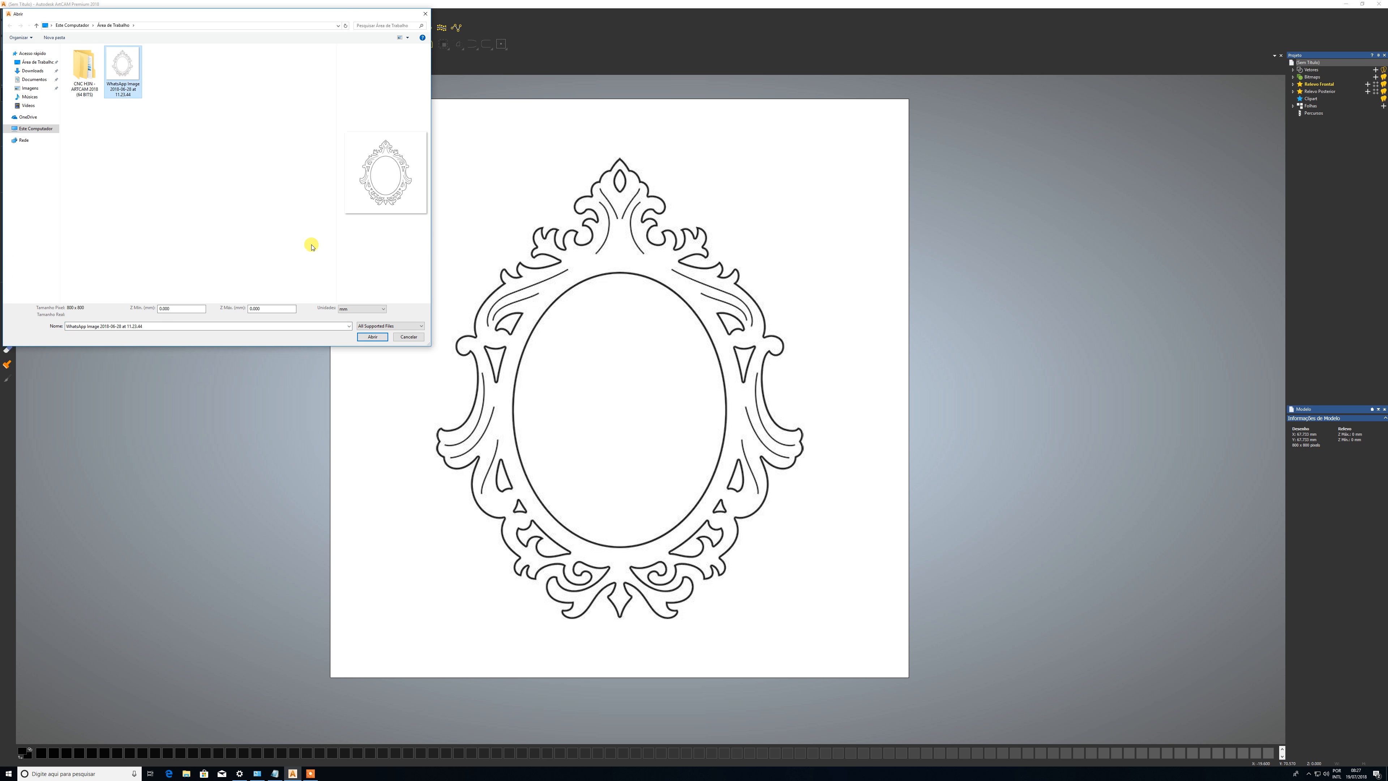
{"action": "left_click", "coordinate": [409, 337]}
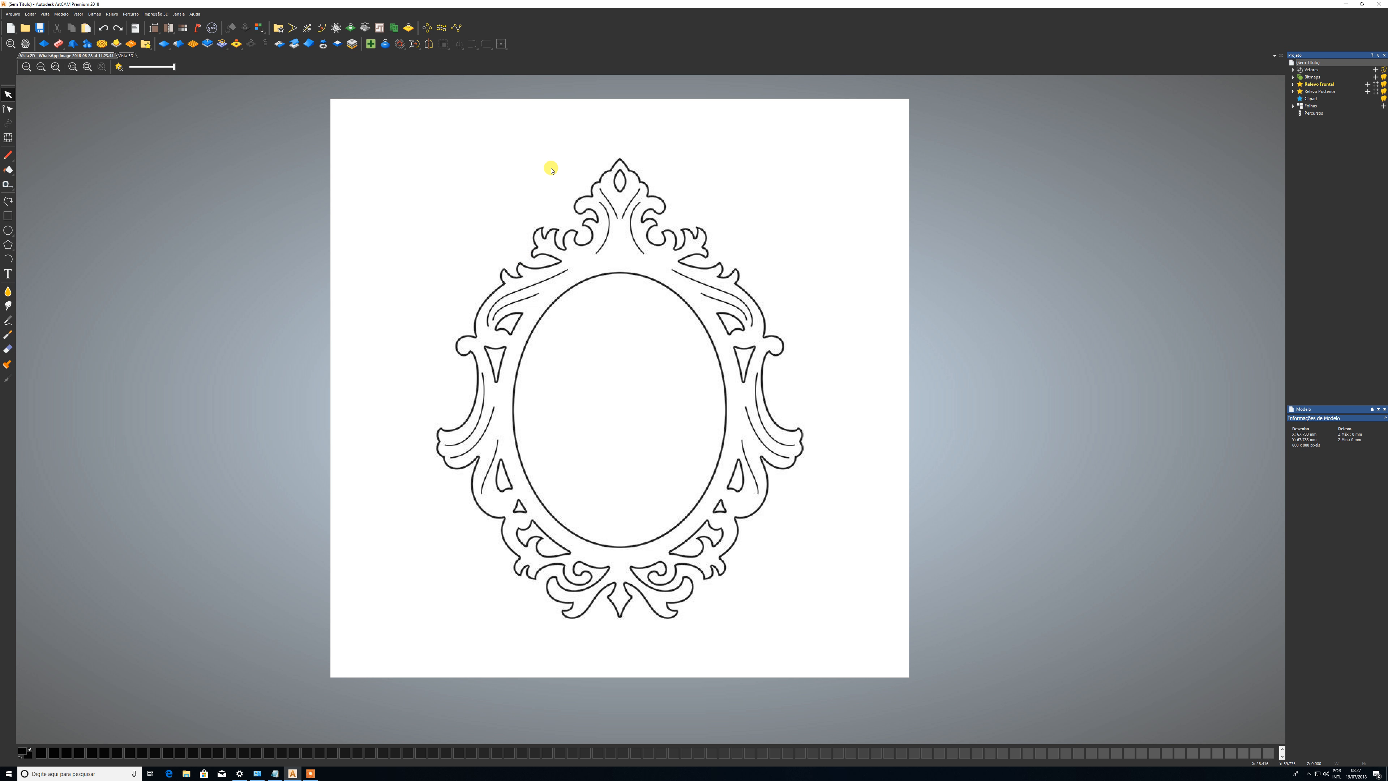
- Open the WhatsApp mirror-frame image from the desktop as a new model, using the image-size method in millimetres
{"action": "left_click", "coordinate": [13, 14]}
{"action": "left_click", "coordinate": [424, 294]}
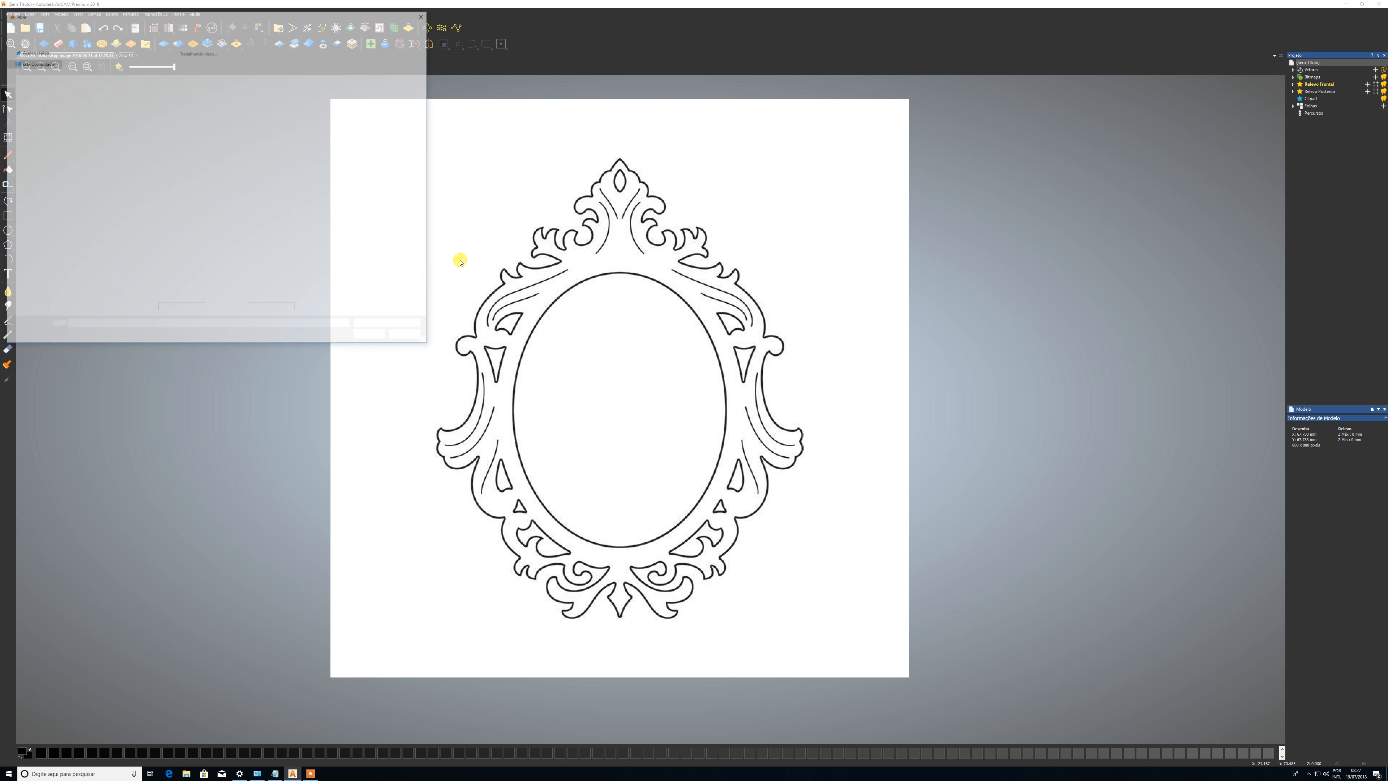
{"action": "left_click", "coordinate": [112, 72]}
{"action": "double_click", "coordinate": [112, 72]}
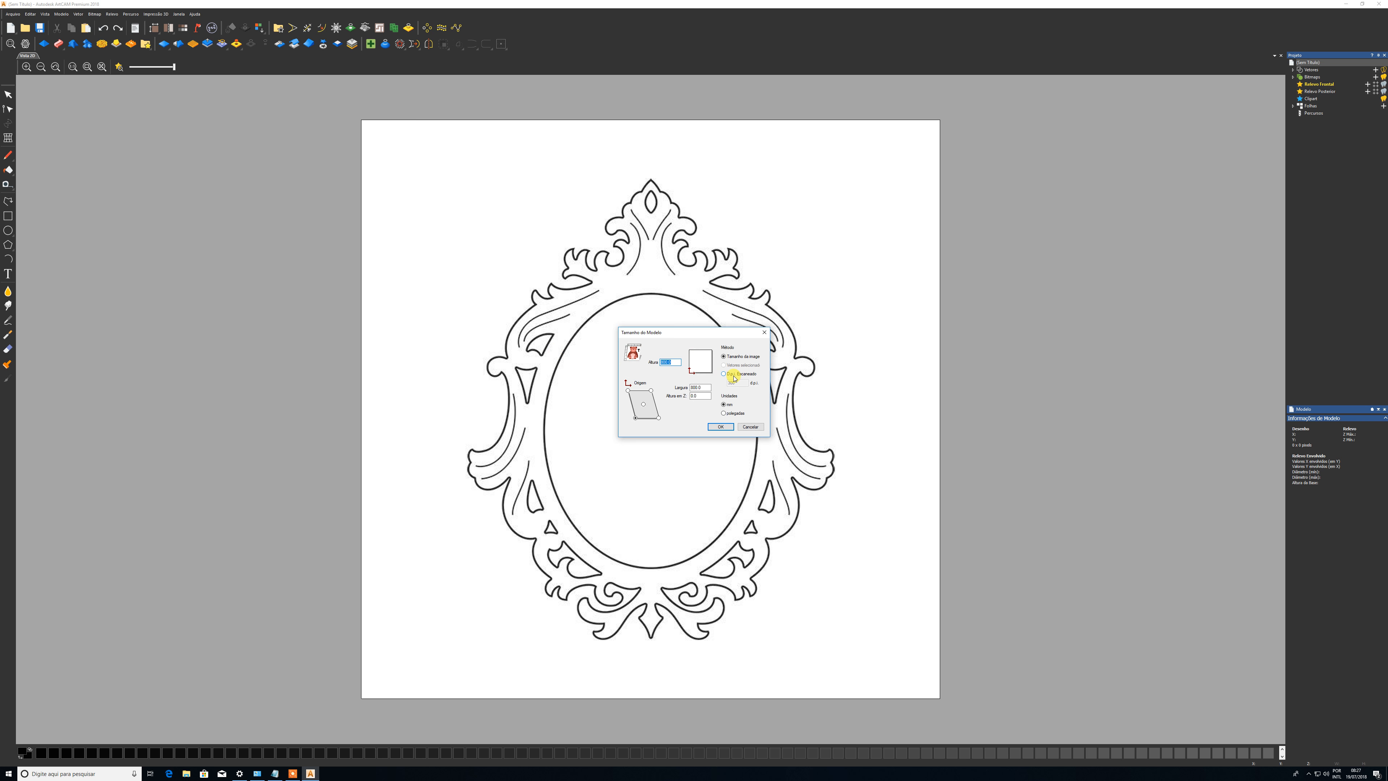
{"action": "left_click", "coordinate": [725, 373]}
{"action": "left_click", "coordinate": [724, 357]}
{"action": "left_click", "coordinate": [719, 427]}
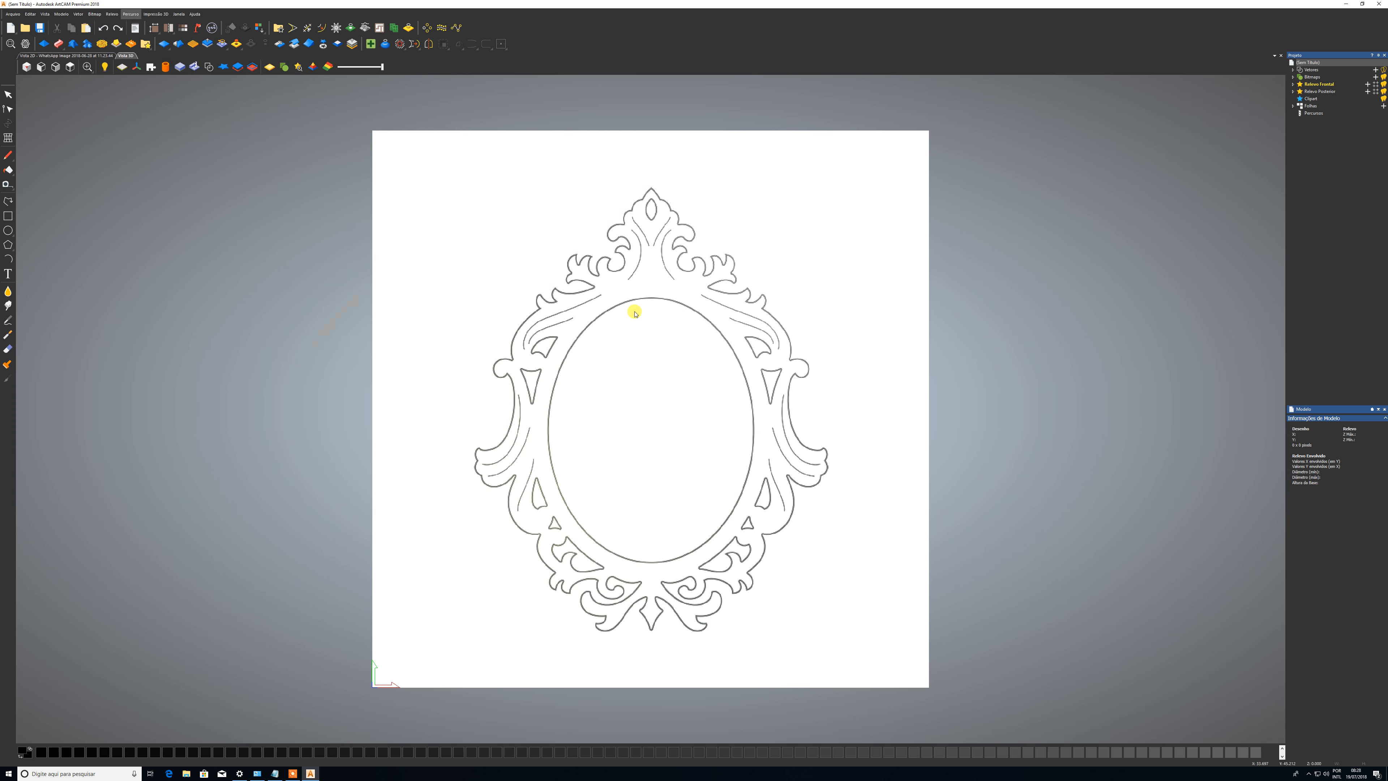
- Switch to the 2D view and examine the pixel quality of the frame's lines up close
{"action": "left_click", "coordinate": [49, 56]}
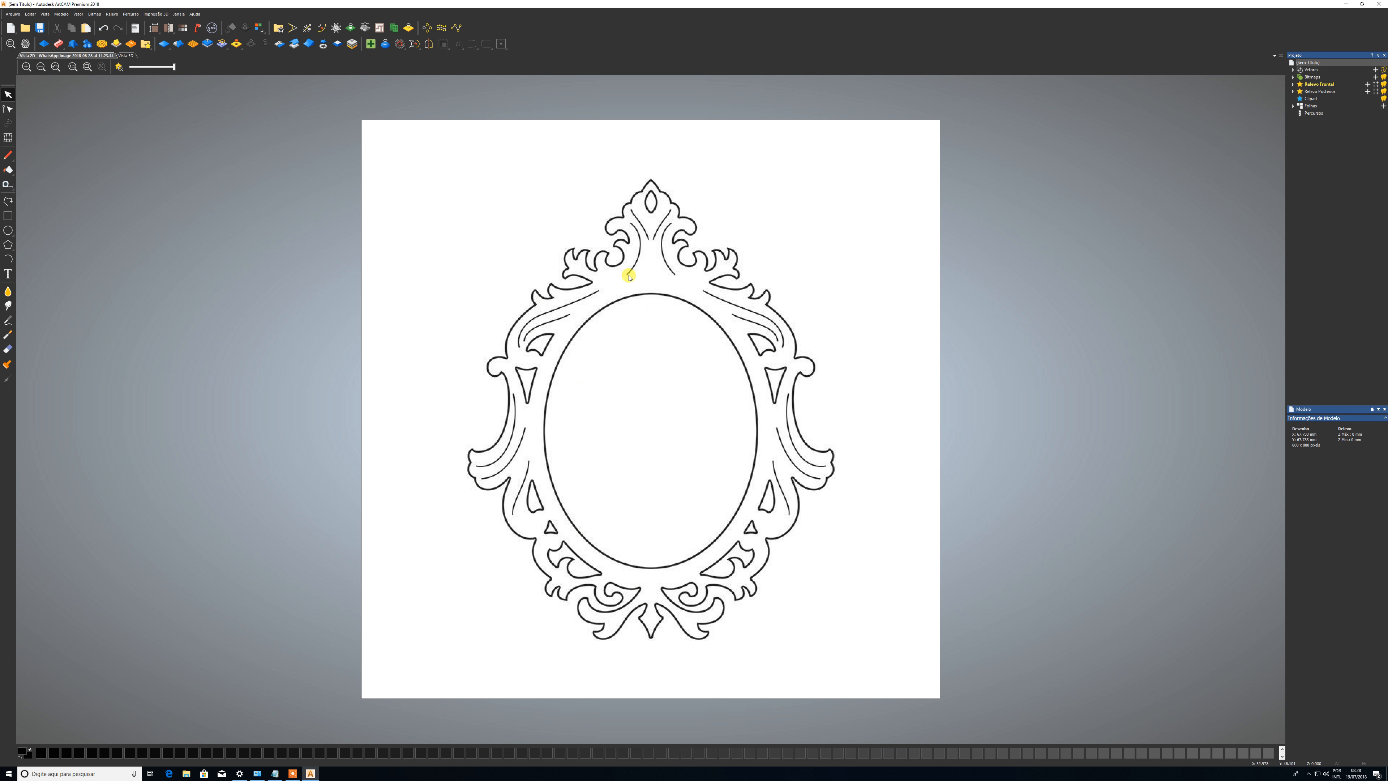
{"action": "scroll", "coordinate": [640, 276], "scroll_direction": "up", "scroll_amount": 3}
{"action": "scroll", "coordinate": [642, 278], "scroll_direction": "up", "scroll_amount": 2}
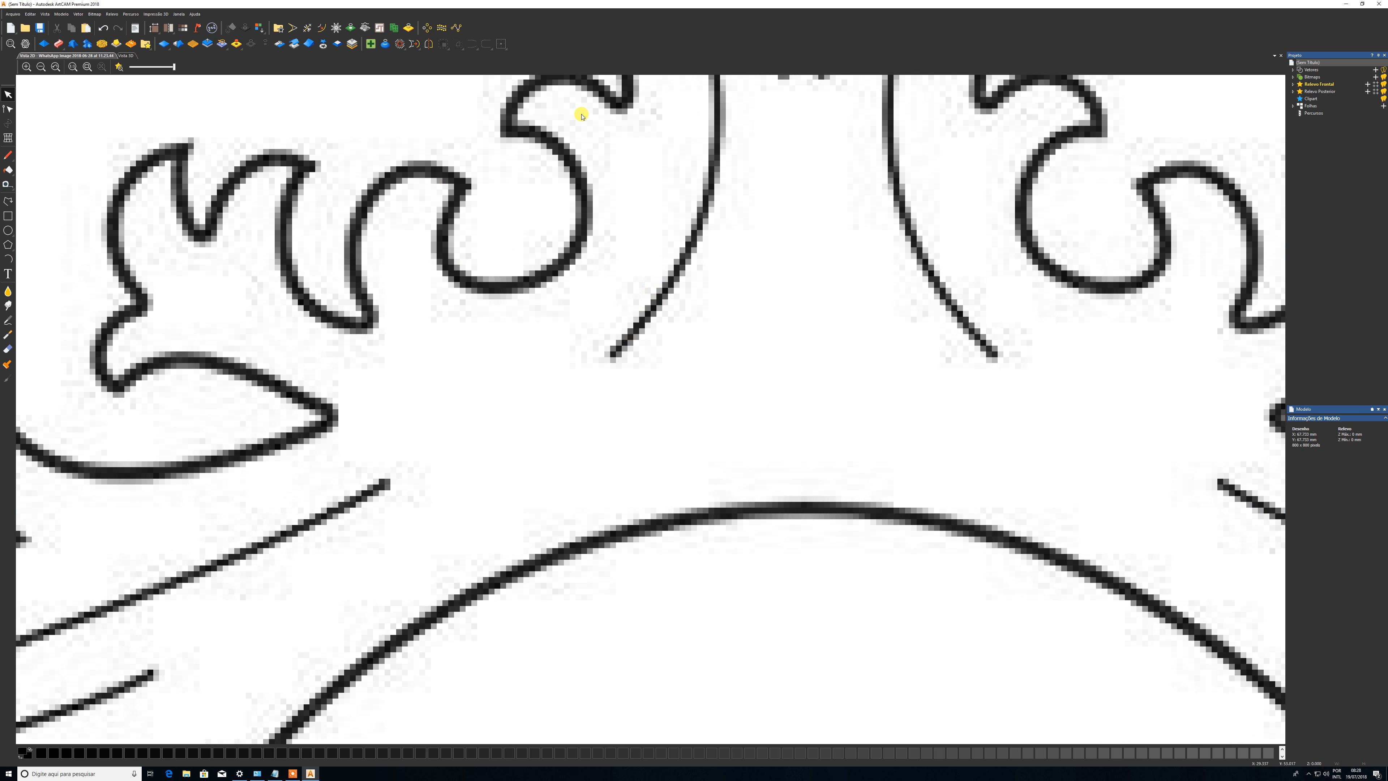
{"action": "scroll", "coordinate": [707, 430], "scroll_direction": "down", "scroll_amount": 5}
{"action": "scroll", "coordinate": [642, 437], "scroll_direction": "down", "scroll_amount": 1}
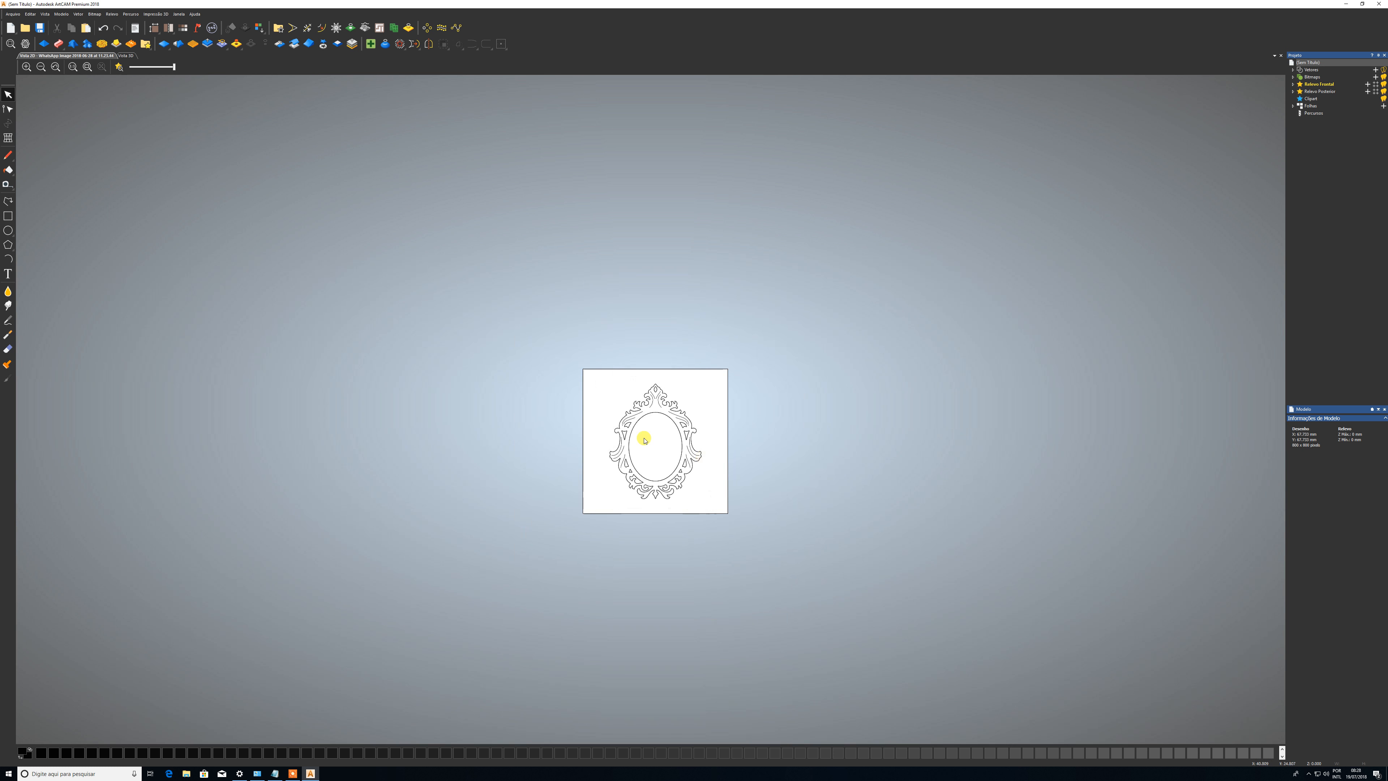
{"action": "scroll", "coordinate": [657, 450], "scroll_direction": "up", "scroll_amount": 1}
{"action": "scroll", "coordinate": [702, 506], "scroll_direction": "up", "scroll_amount": 1}
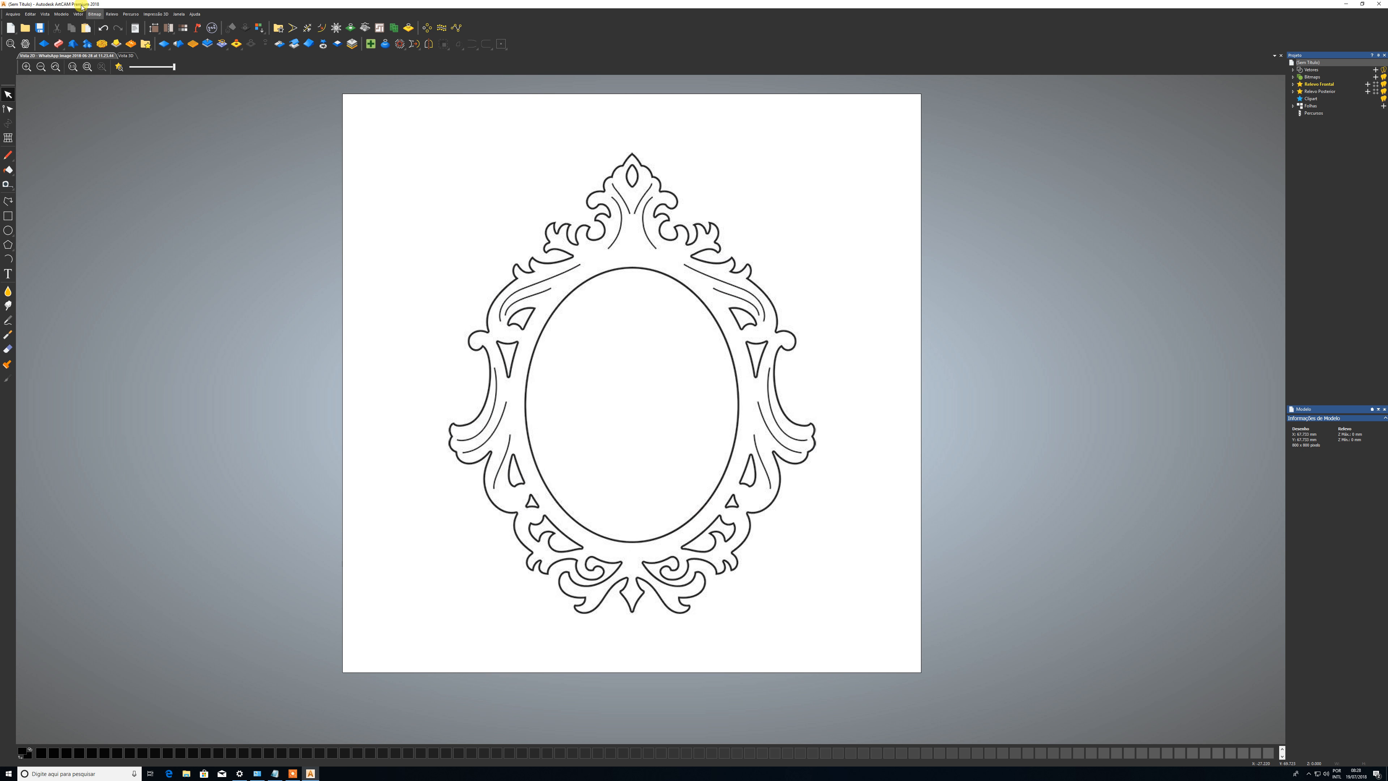
- Reduce the bitmap to 2 colours and convert the frame drawing into vectors with Bitmap to Vector
{"action": "left_click", "coordinate": [78, 14]}
{"action": "left_click", "coordinate": [97, 161]}
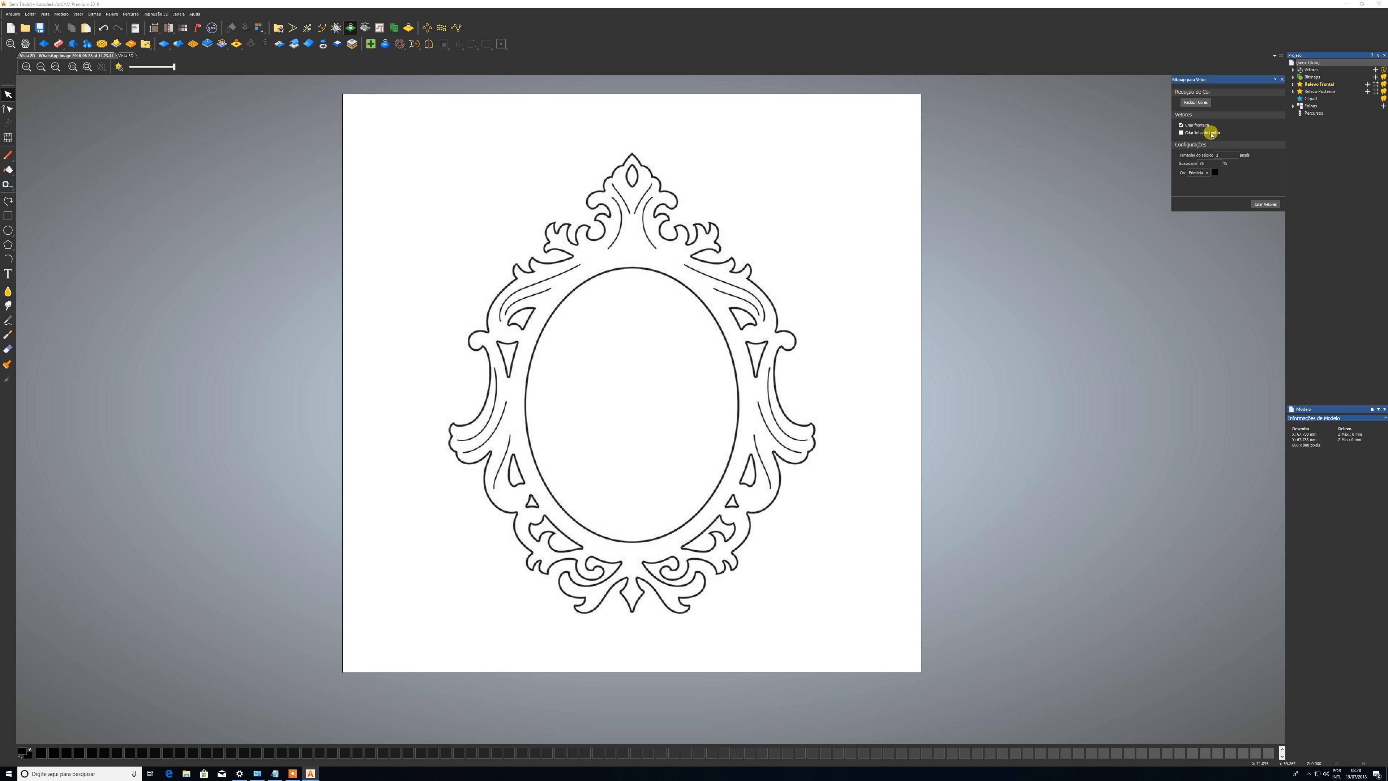
{"action": "left_click", "coordinate": [1196, 101]}
{"action": "left_click_drag", "start_coordinate": [1256, 150], "coordinate": [1192, 151]}
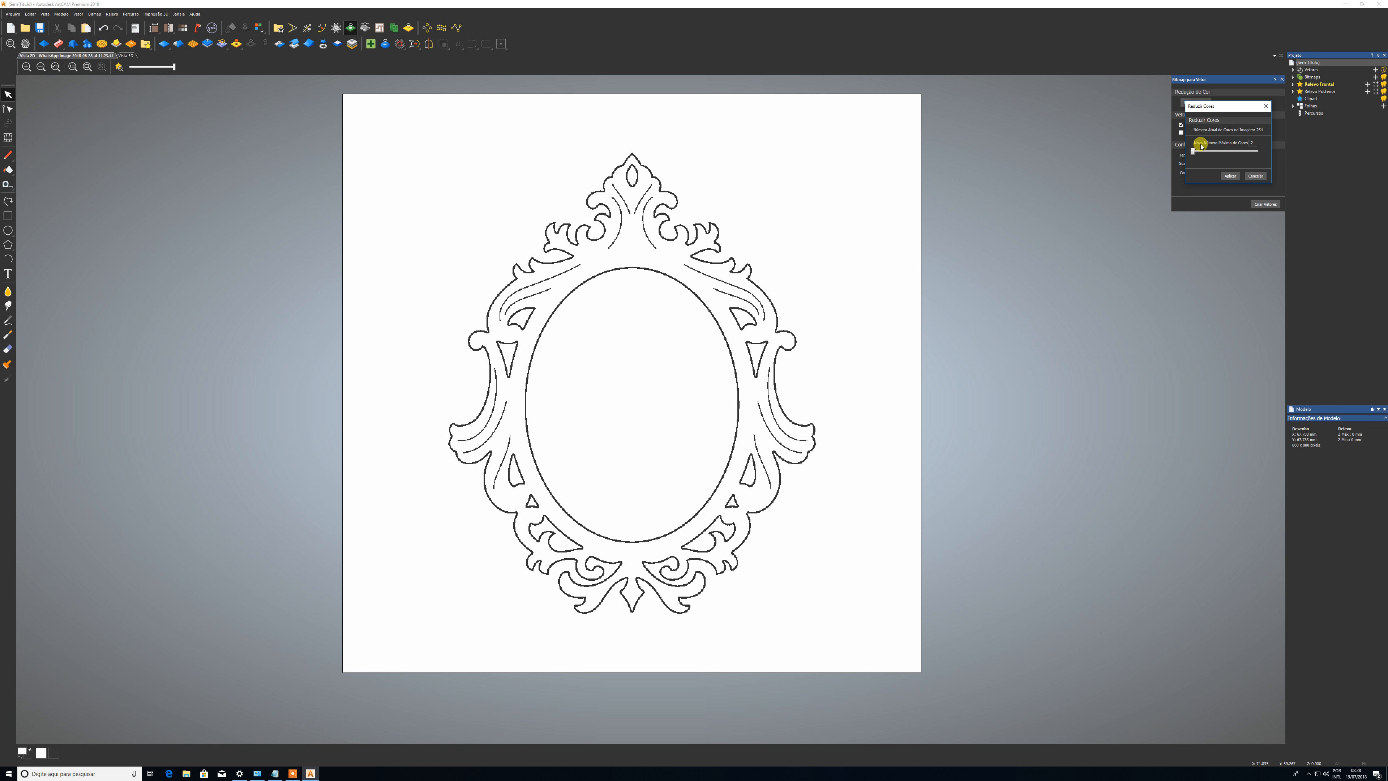
{"action": "left_click", "coordinate": [1232, 176]}
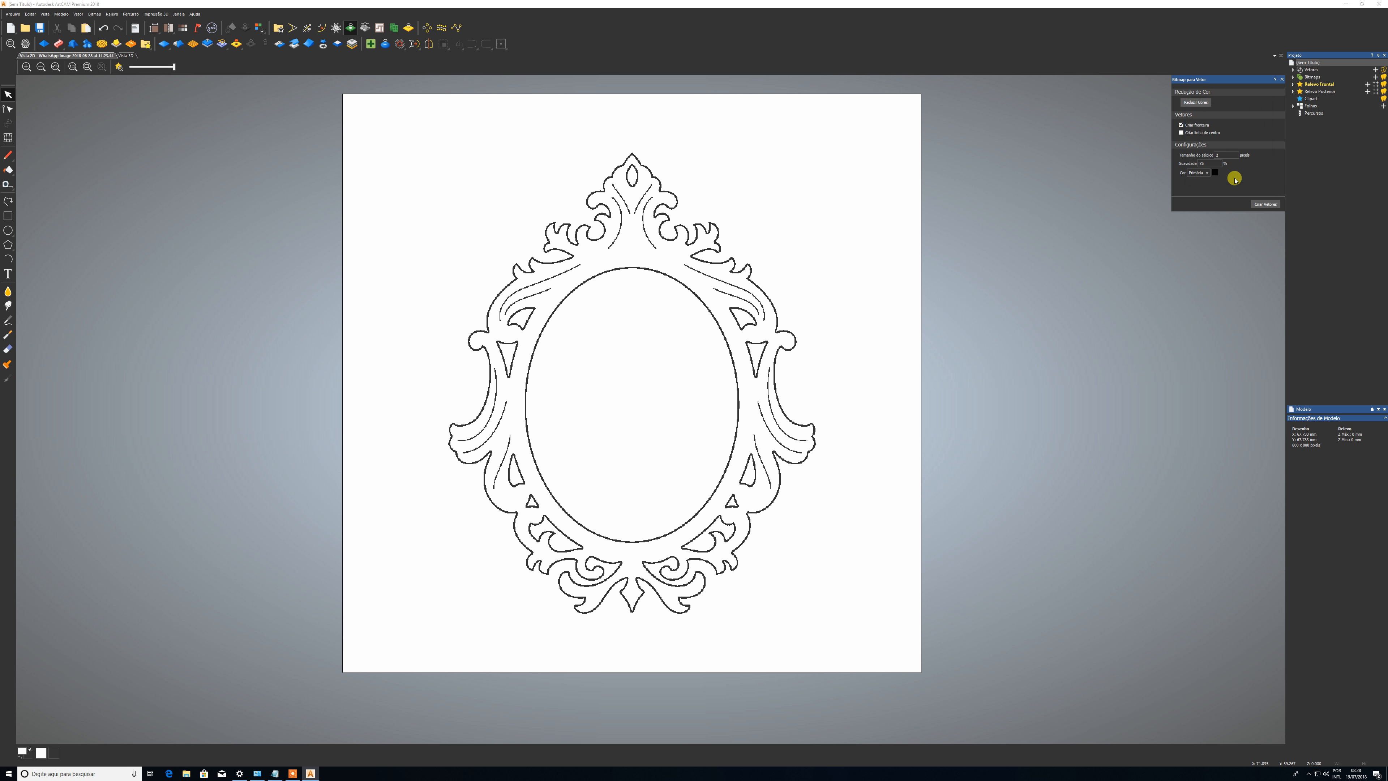
{"action": "left_click", "coordinate": [1254, 205]}
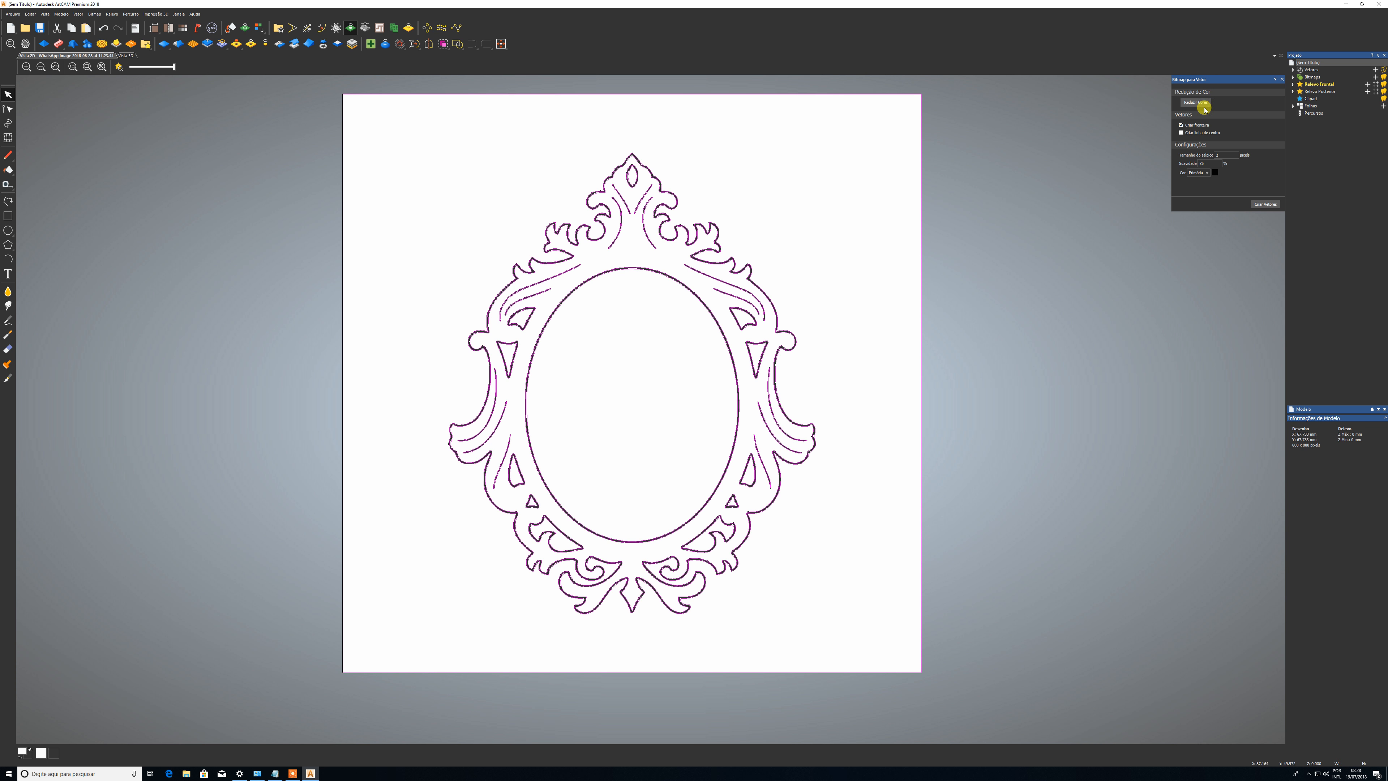
{"action": "left_click", "coordinate": [1283, 79]}
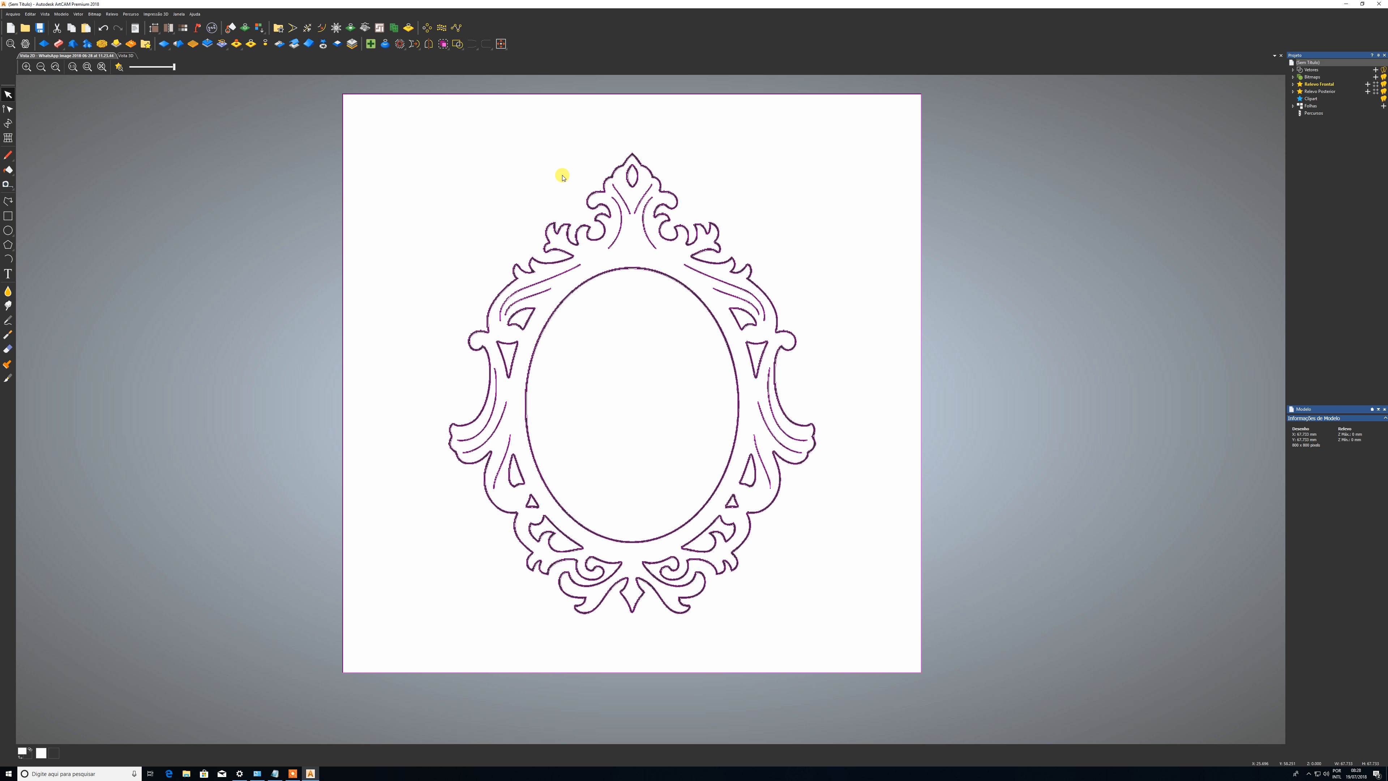
- Examine how the traced vectors follow the bitmap lines around the oval and the lower ornaments
{"action": "scroll", "coordinate": [574, 525], "scroll_direction": "up", "scroll_amount": 4}
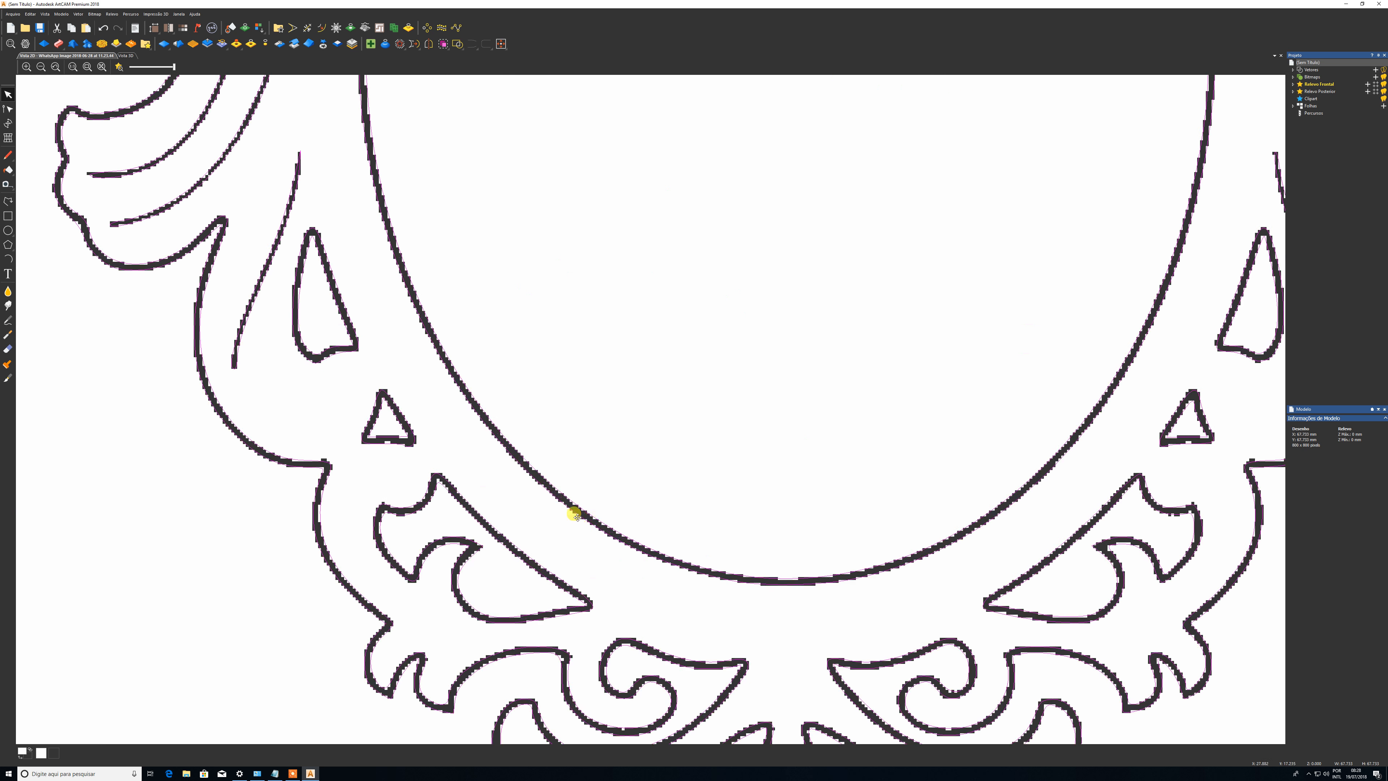
{"action": "scroll", "coordinate": [577, 517], "scroll_direction": "up", "scroll_amount": 5}
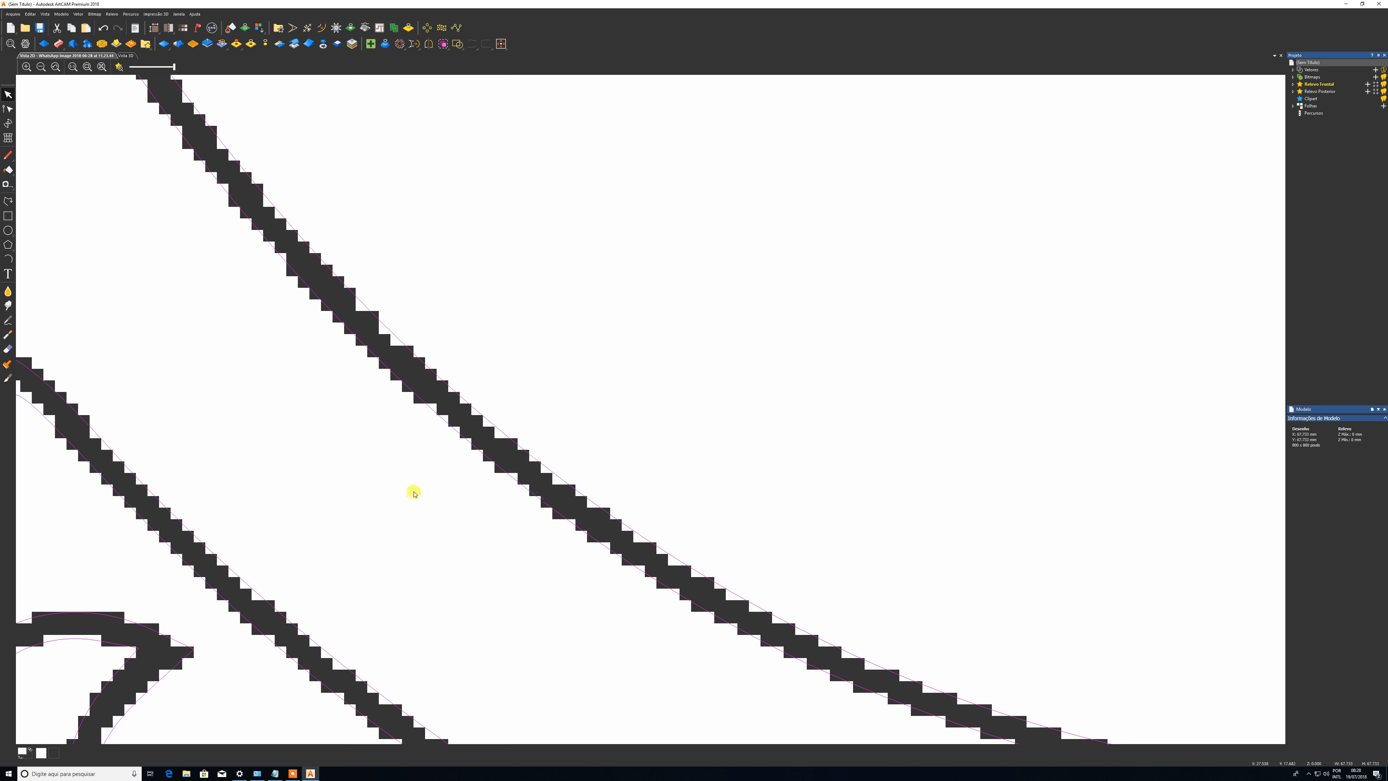
{"action": "scroll", "coordinate": [226, 607], "scroll_direction": "down", "scroll_amount": 3}
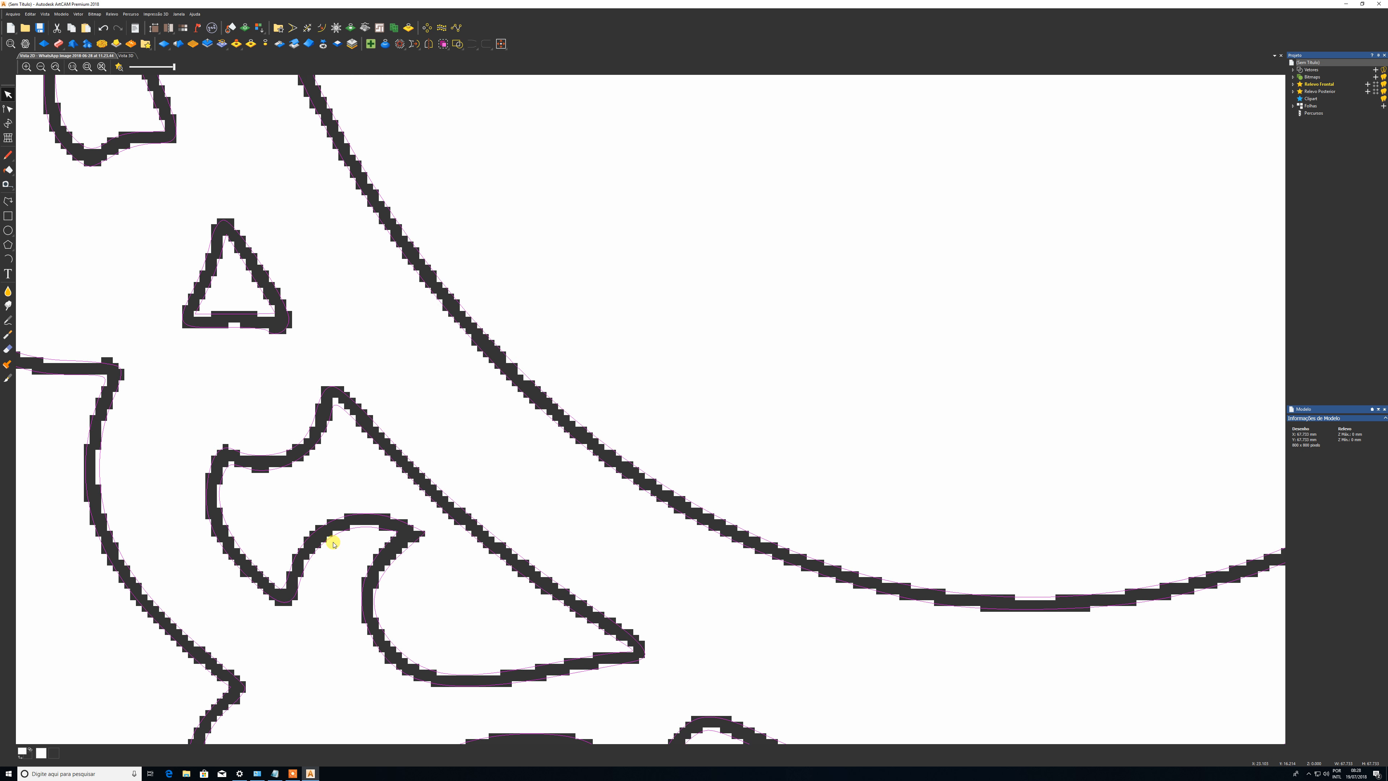
{"action": "scroll", "coordinate": [374, 583], "scroll_direction": "down", "scroll_amount": 3}
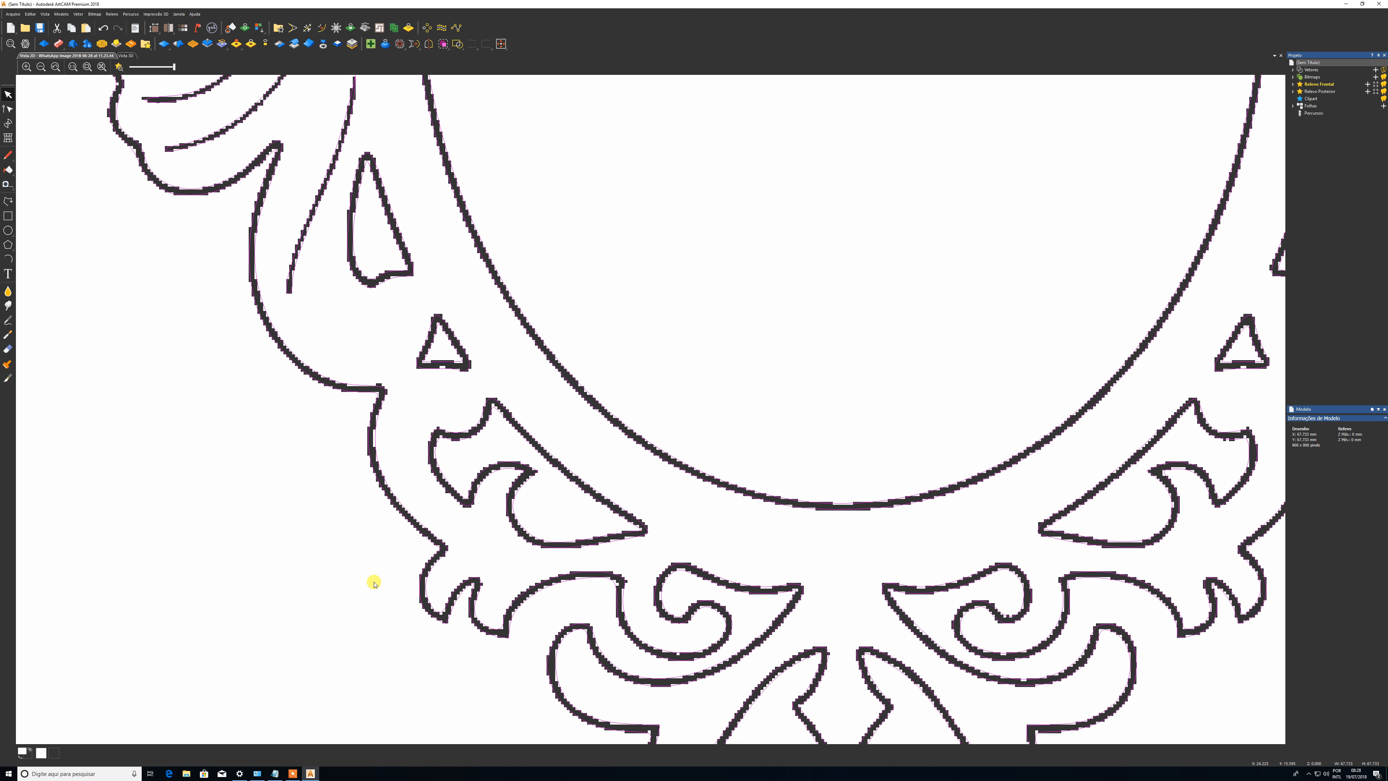
{"action": "scroll", "coordinate": [533, 530], "scroll_direction": "down", "scroll_amount": 2}
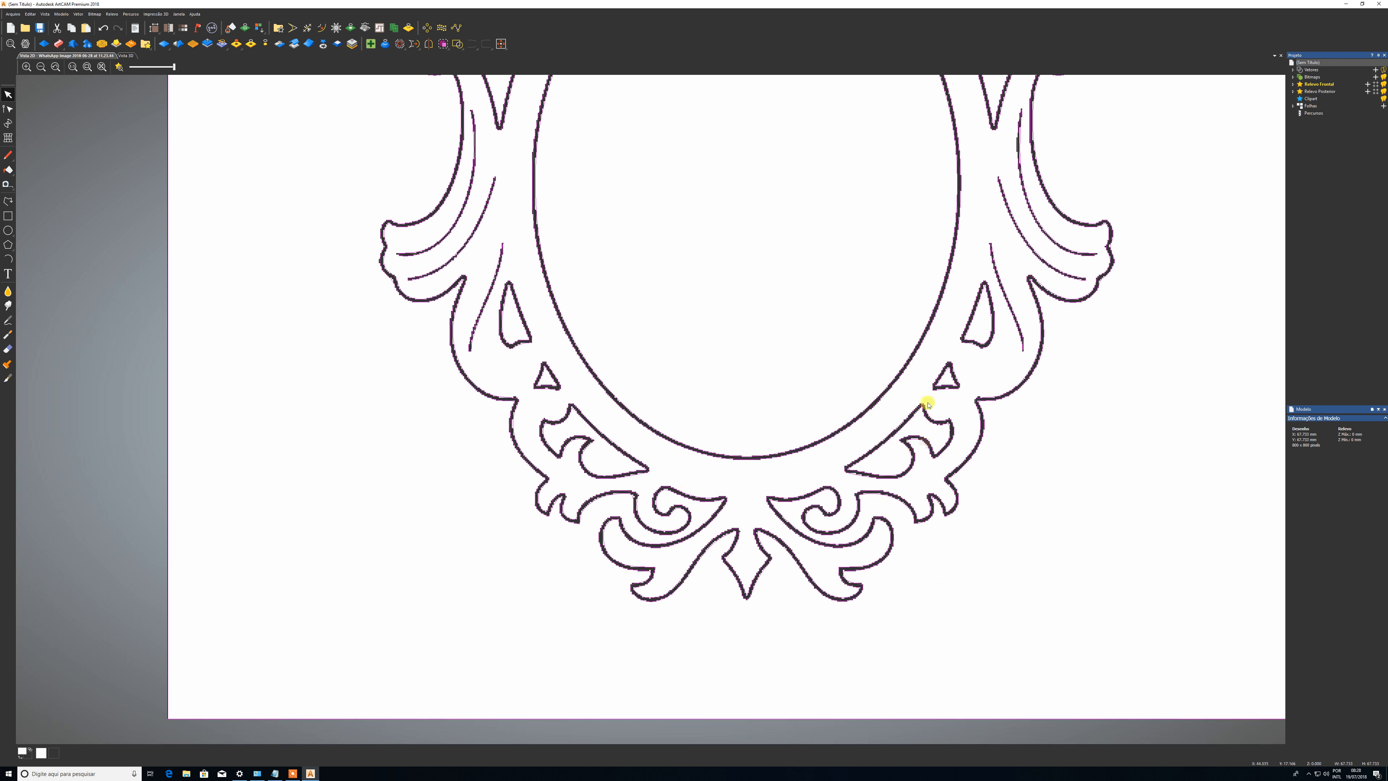
{"action": "scroll", "coordinate": [662, 492], "scroll_direction": "up", "scroll_amount": 2}
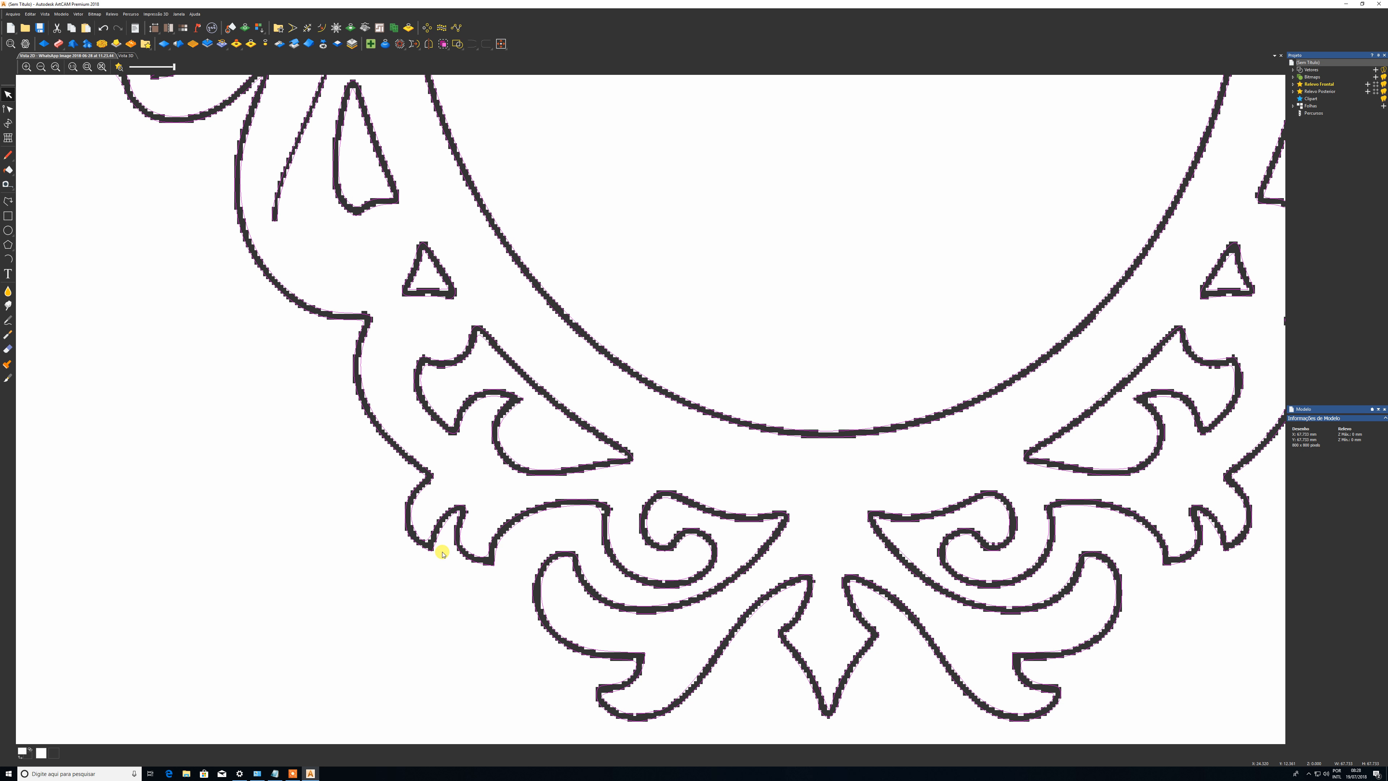
{"action": "scroll", "coordinate": [684, 432], "scroll_direction": "down", "scroll_amount": 6}
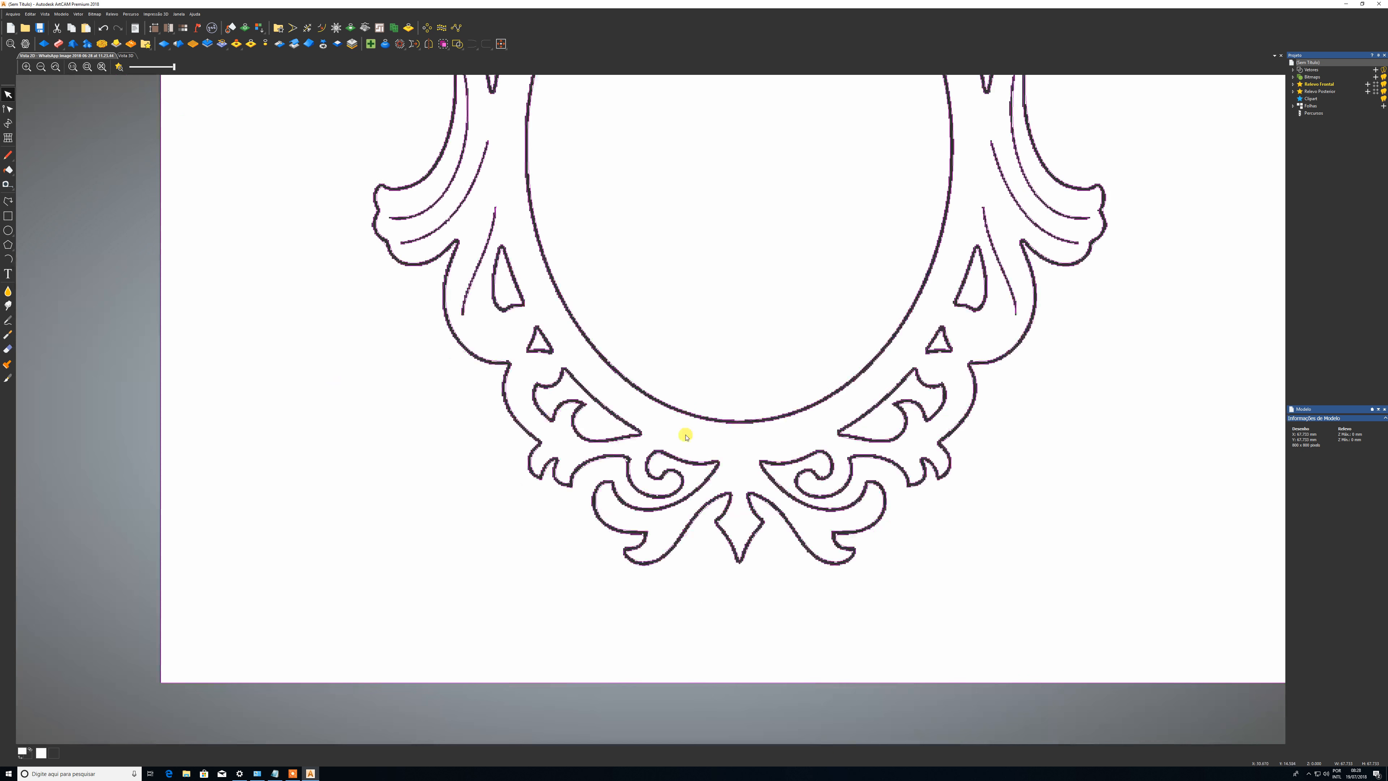
{"action": "scroll", "coordinate": [505, 300], "scroll_direction": "up", "scroll_amount": 5}
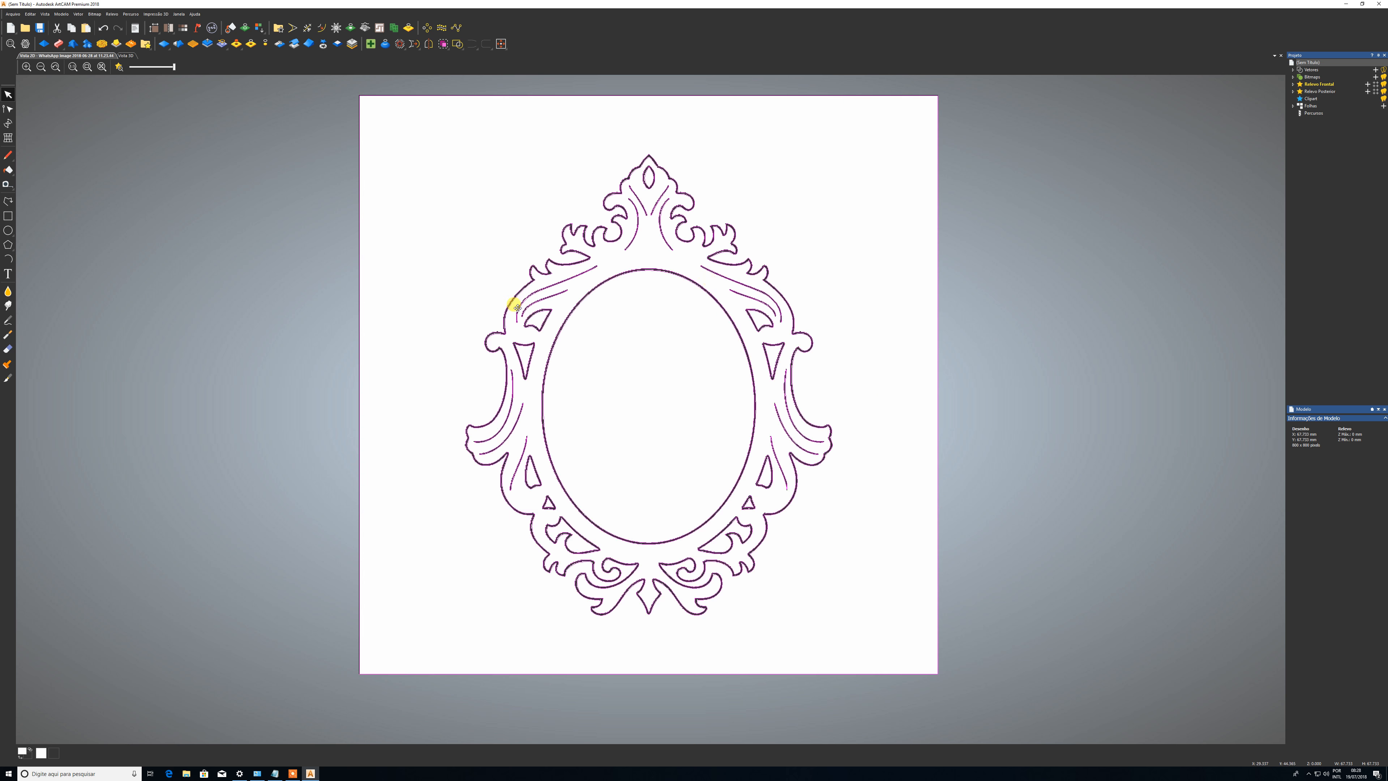
- Select the inner and outer contour vectors of the central oval and try to group them
{"action": "scroll", "coordinate": [598, 339], "scroll_direction": "up", "scroll_amount": 2}
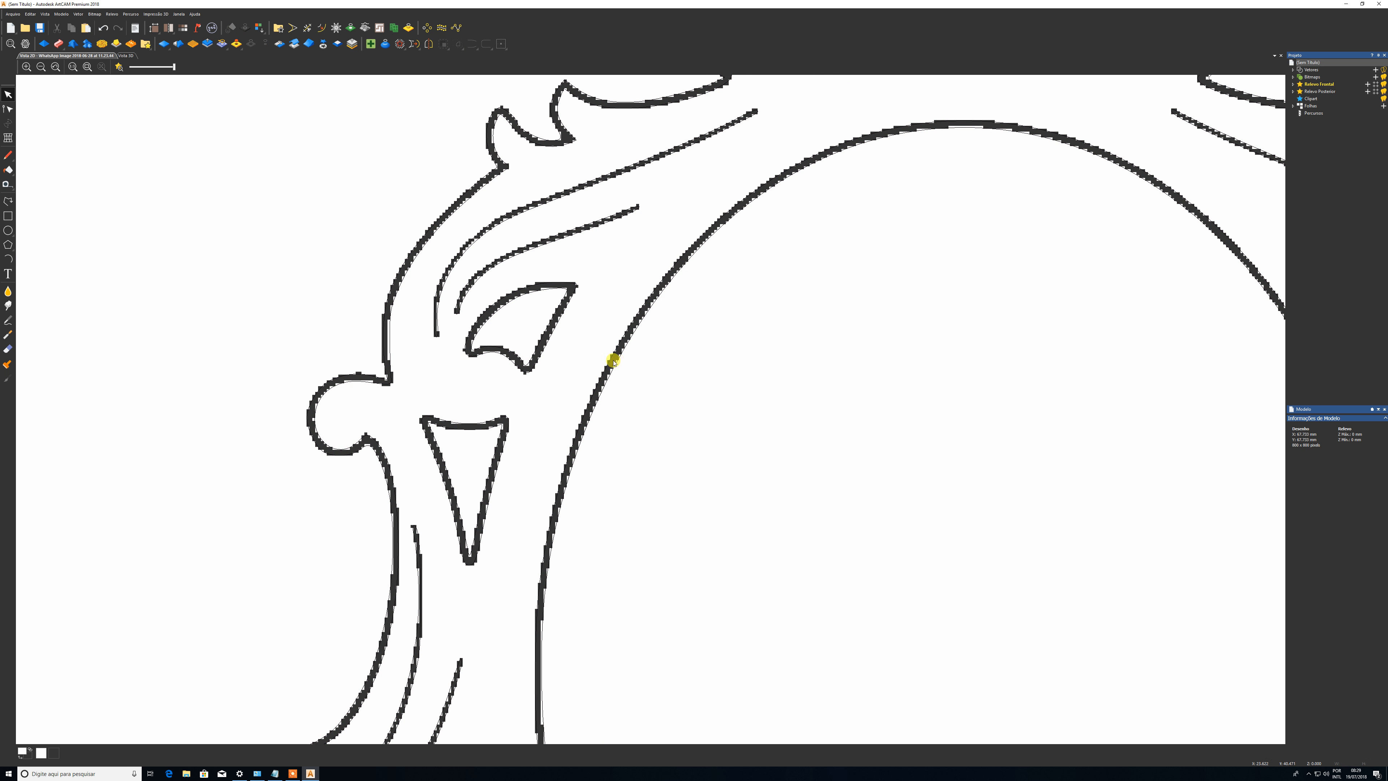
{"action": "left_click", "coordinate": [613, 360]}
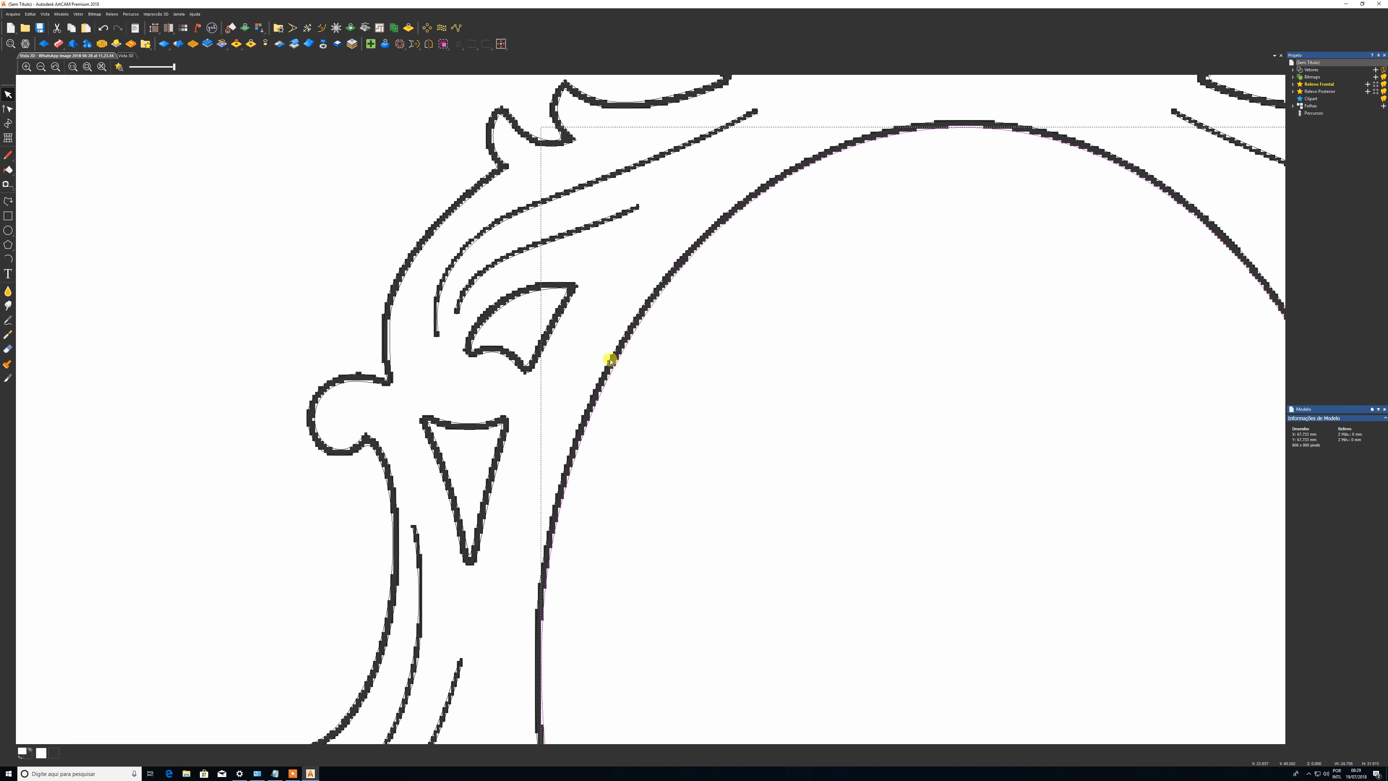
{"action": "left_click_drag", "start_coordinate": [611, 361], "coordinate": [607, 357]}
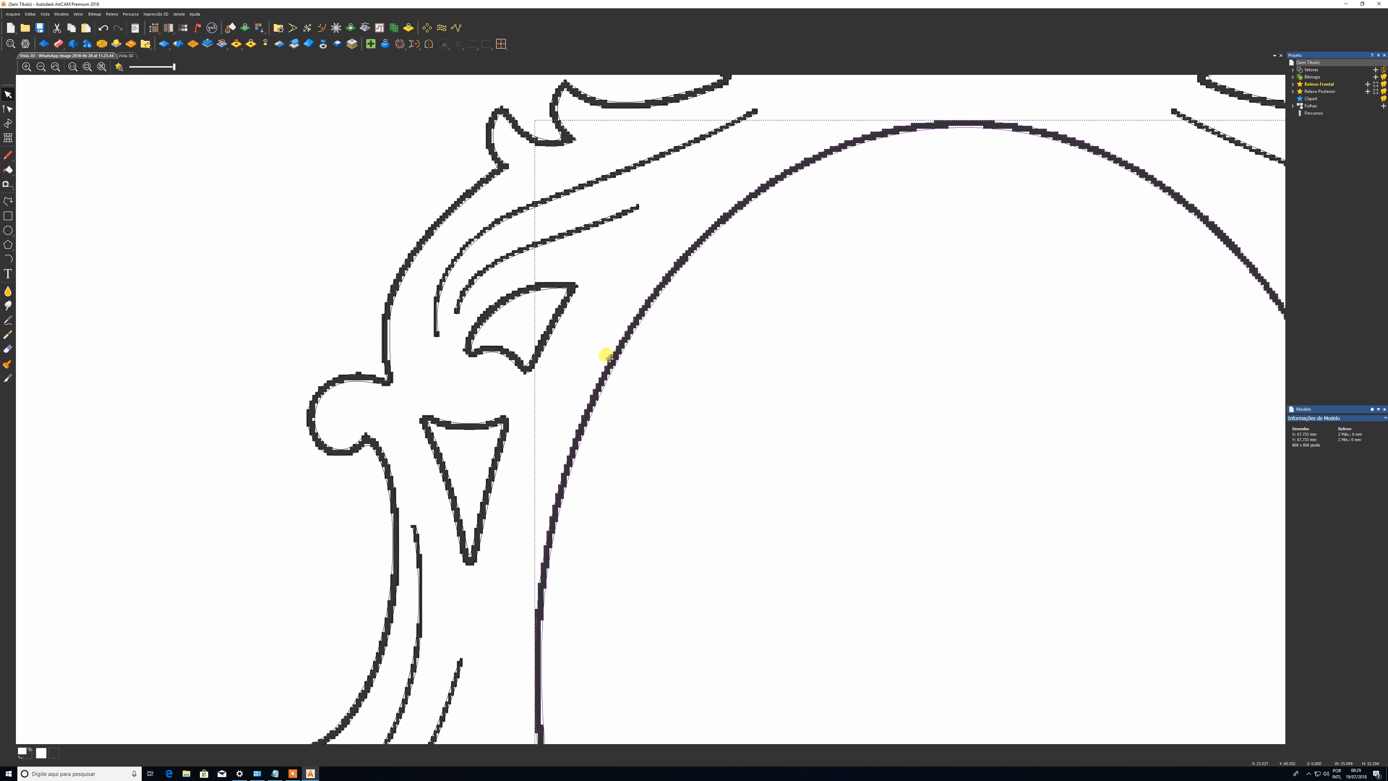
{"action": "right_click", "coordinate": [611, 361]}
{"action": "left_click", "coordinate": [641, 423]}
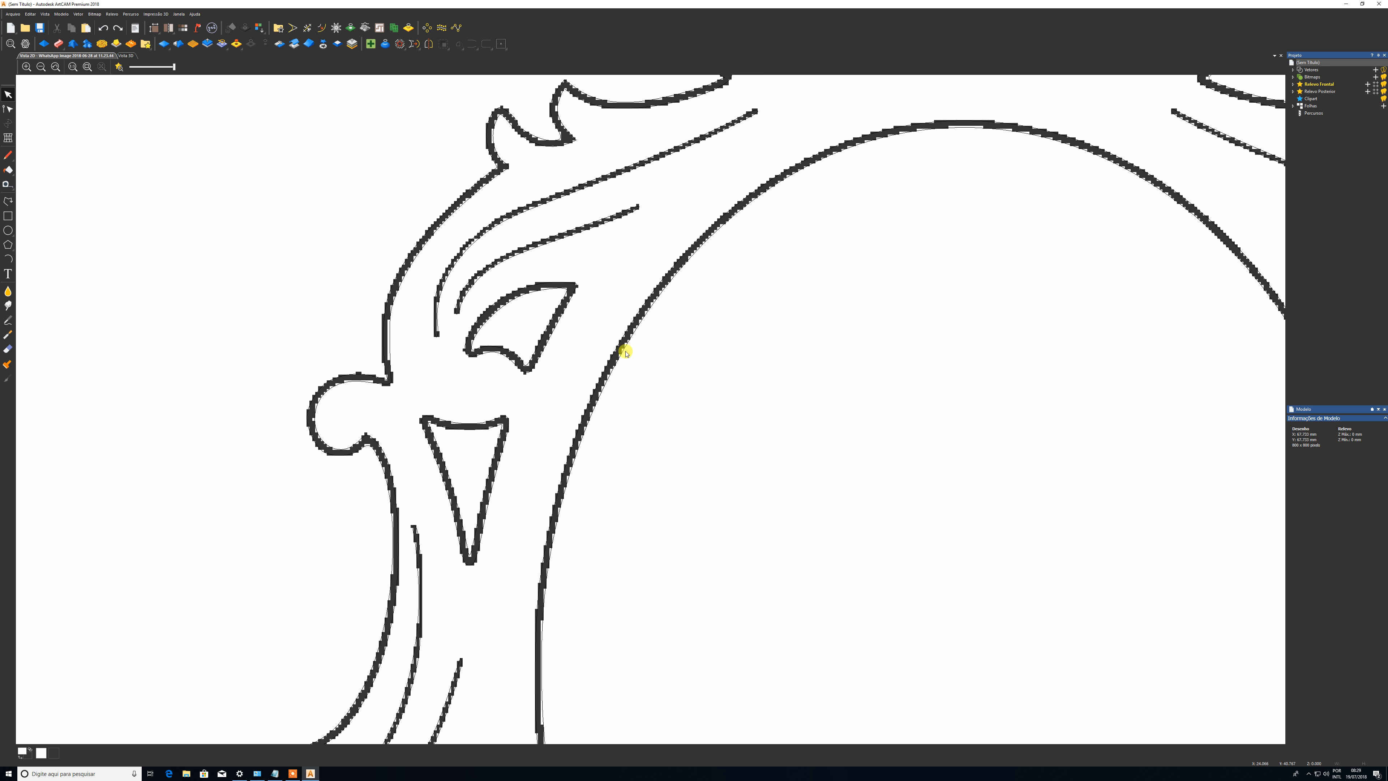
{"action": "left_click", "coordinate": [622, 354]}
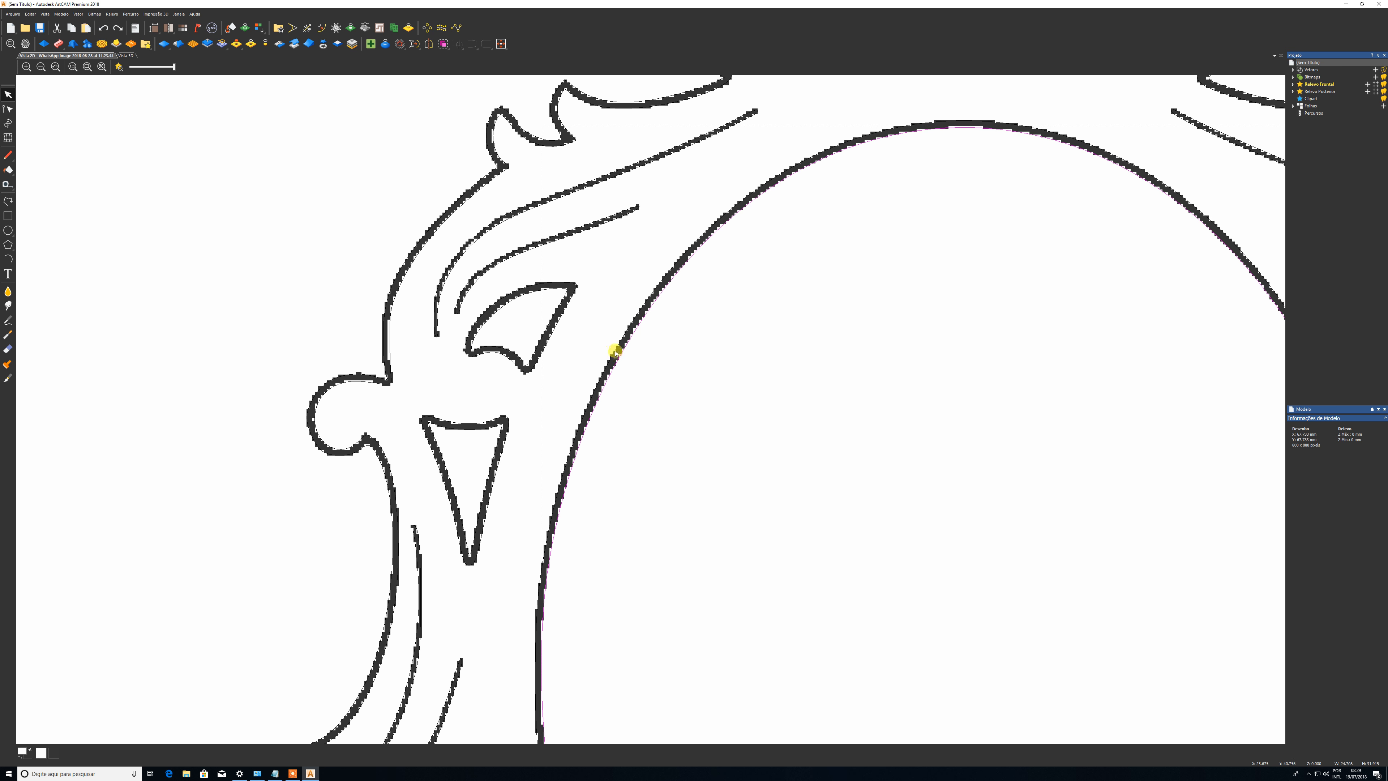
{"action": "right_click", "coordinate": [616, 353]}
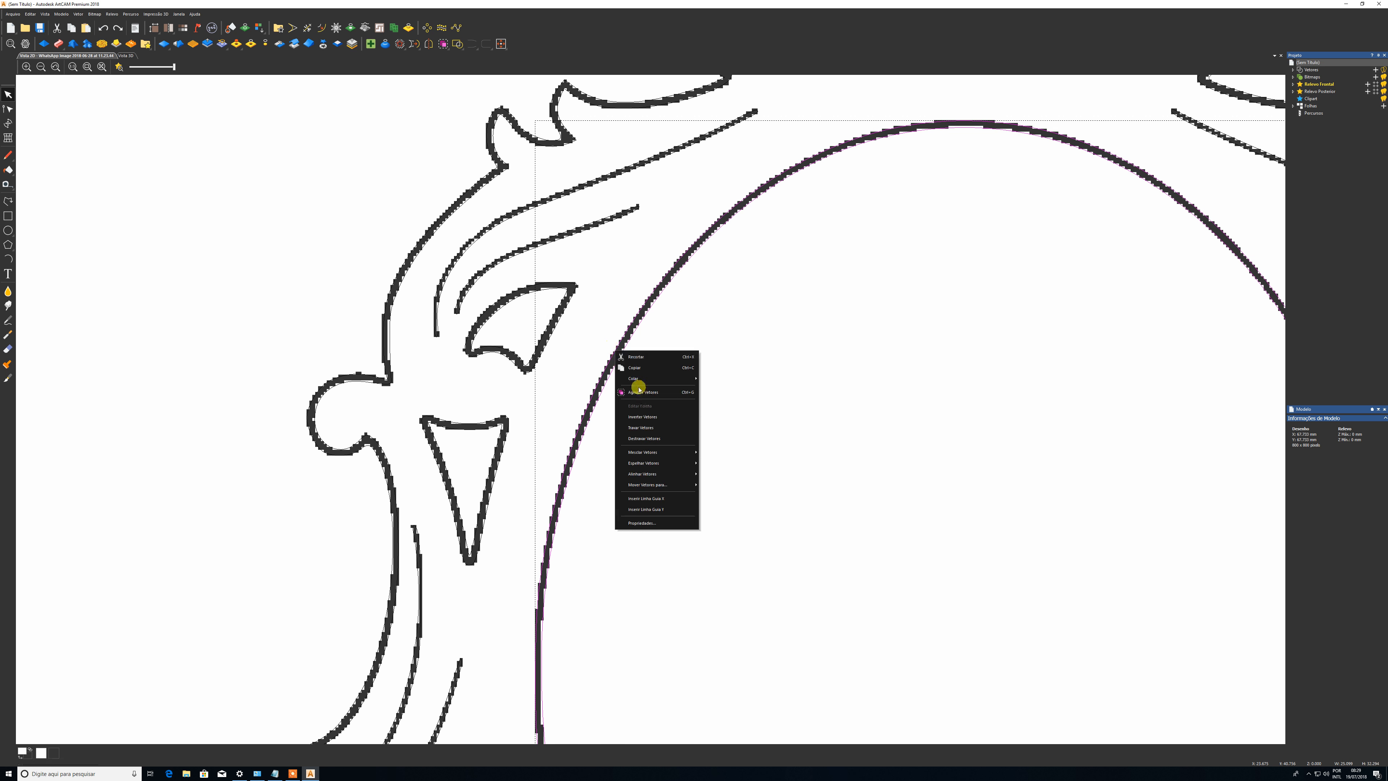
{"action": "left_click", "coordinate": [639, 392]}
{"action": "left_click", "coordinate": [693, 390]}
- Select the vectors of the triangular cut-out on the frame's left side, and clear the selection
{"action": "scroll", "coordinate": [693, 389], "scroll_direction": "down", "scroll_amount": 3}
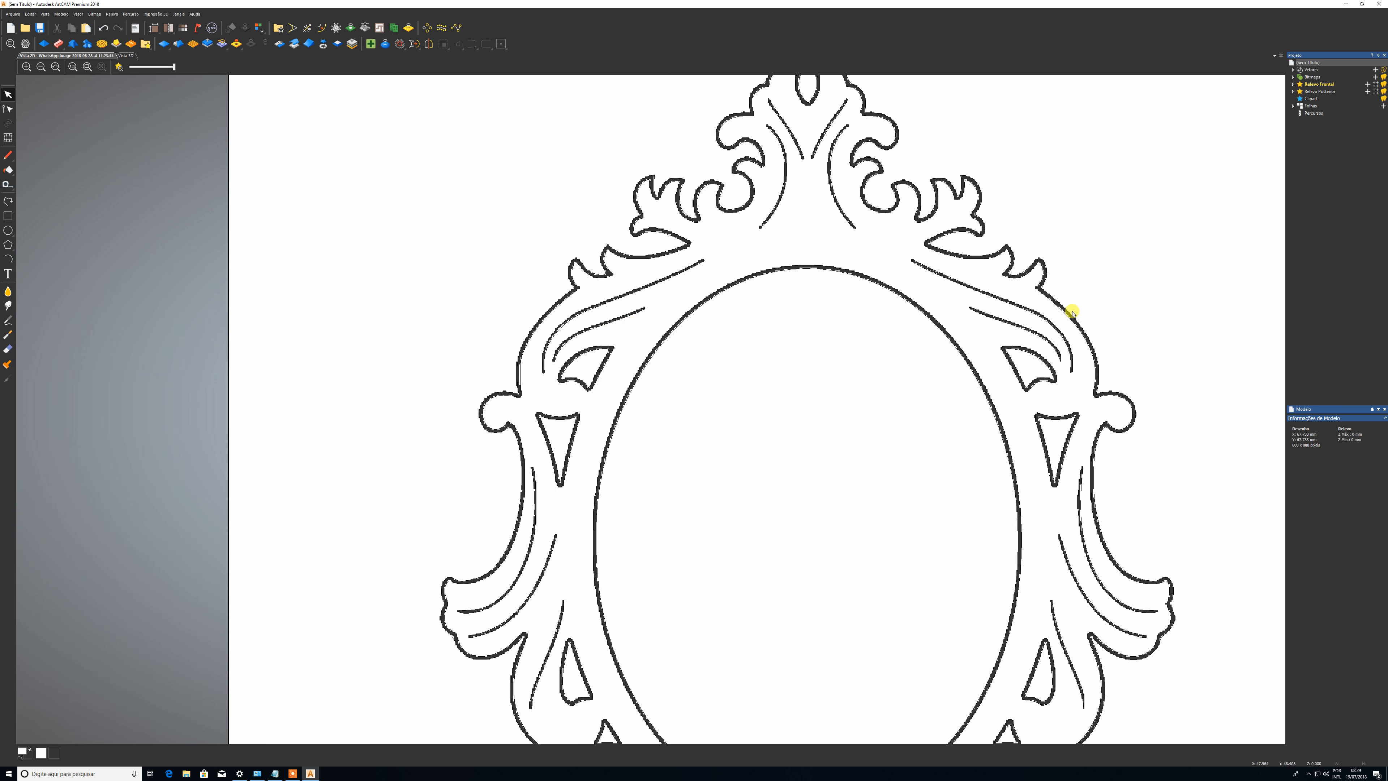
{"action": "scroll", "coordinate": [716, 439], "scroll_direction": "down", "scroll_amount": 2}
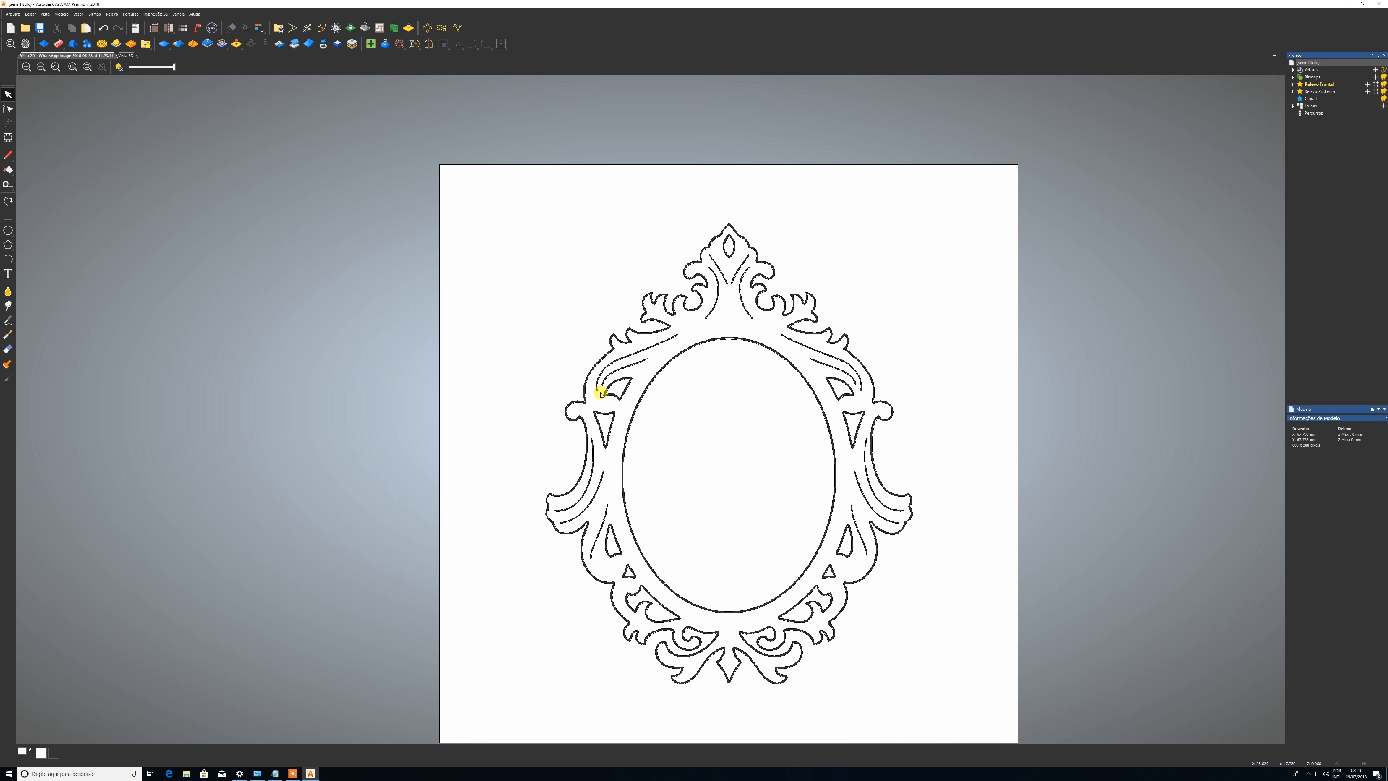
{"action": "scroll", "coordinate": [577, 473], "scroll_direction": "up", "scroll_amount": 3}
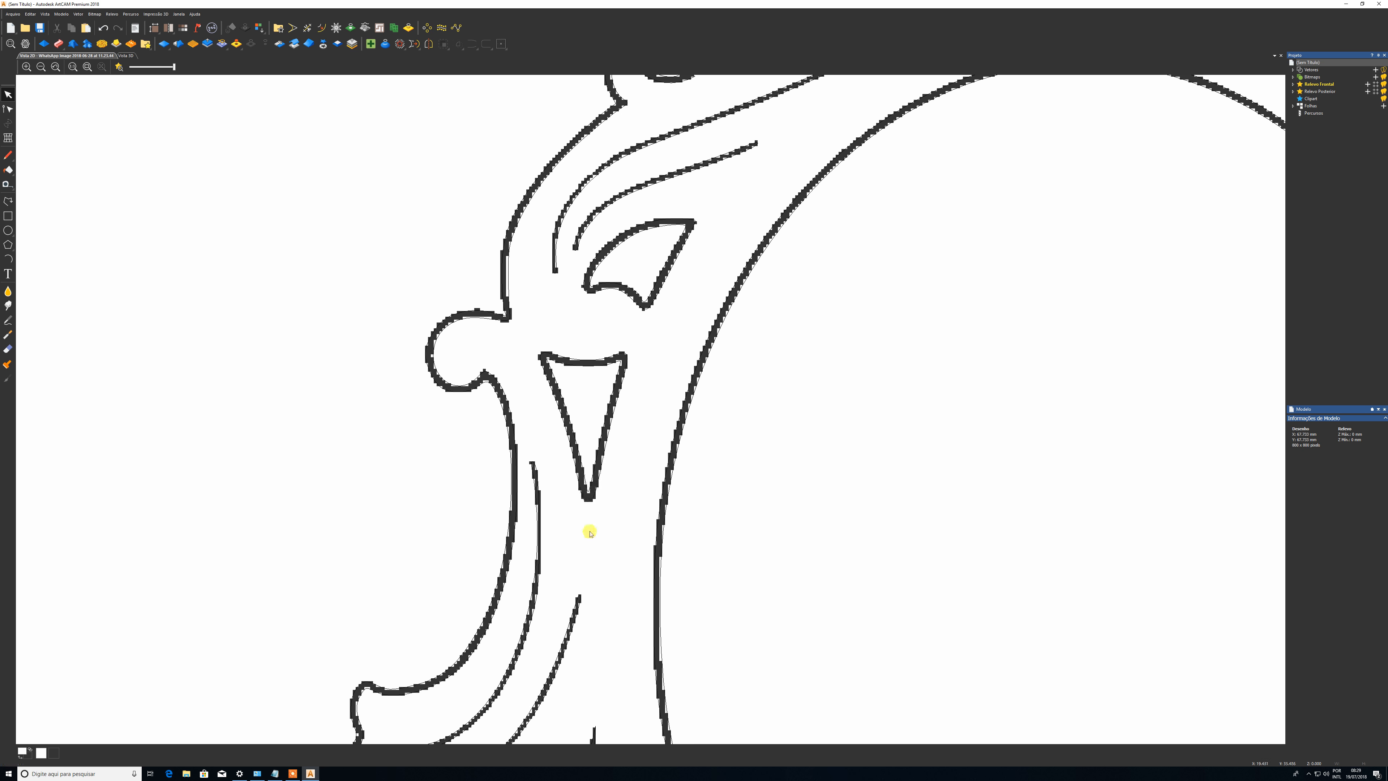
{"action": "right_click", "coordinate": [365, 410]}
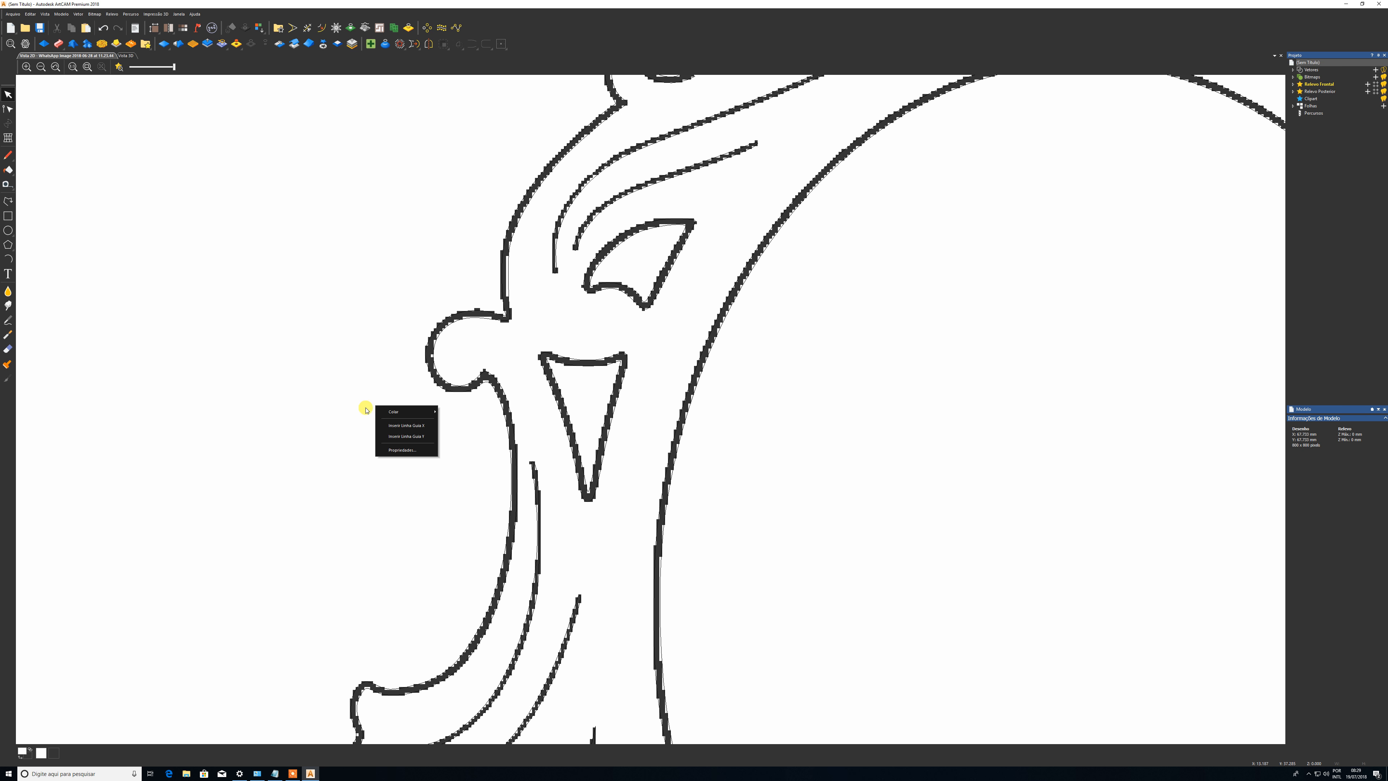
{"action": "left_click", "coordinate": [366, 409]}
{"action": "left_click_drag", "start_coordinate": [287, 493], "coordinate": [279, 306]}
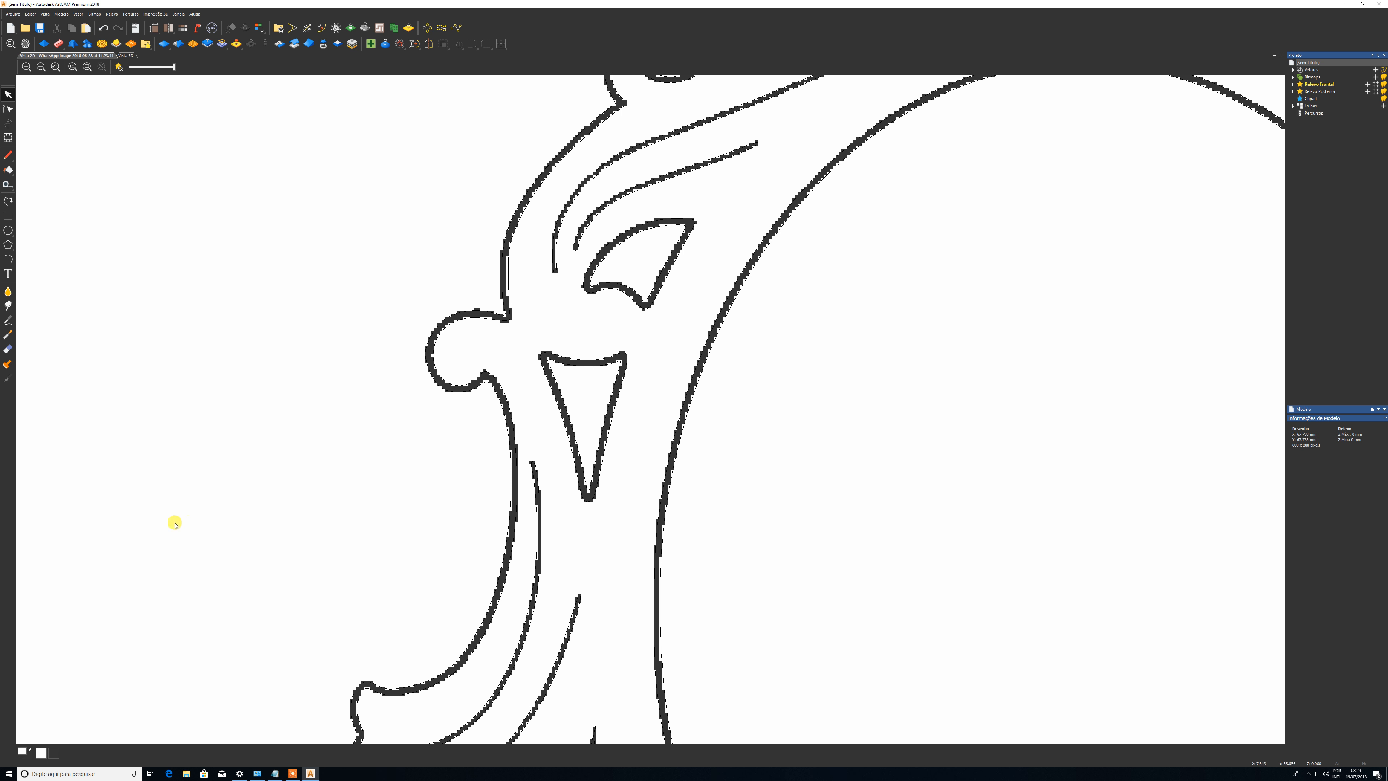
{"action": "left_click_drag", "start_coordinate": [175, 524], "coordinate": [322, 407]}
{"action": "left_click_drag", "start_coordinate": [434, 540], "coordinate": [677, 295]}
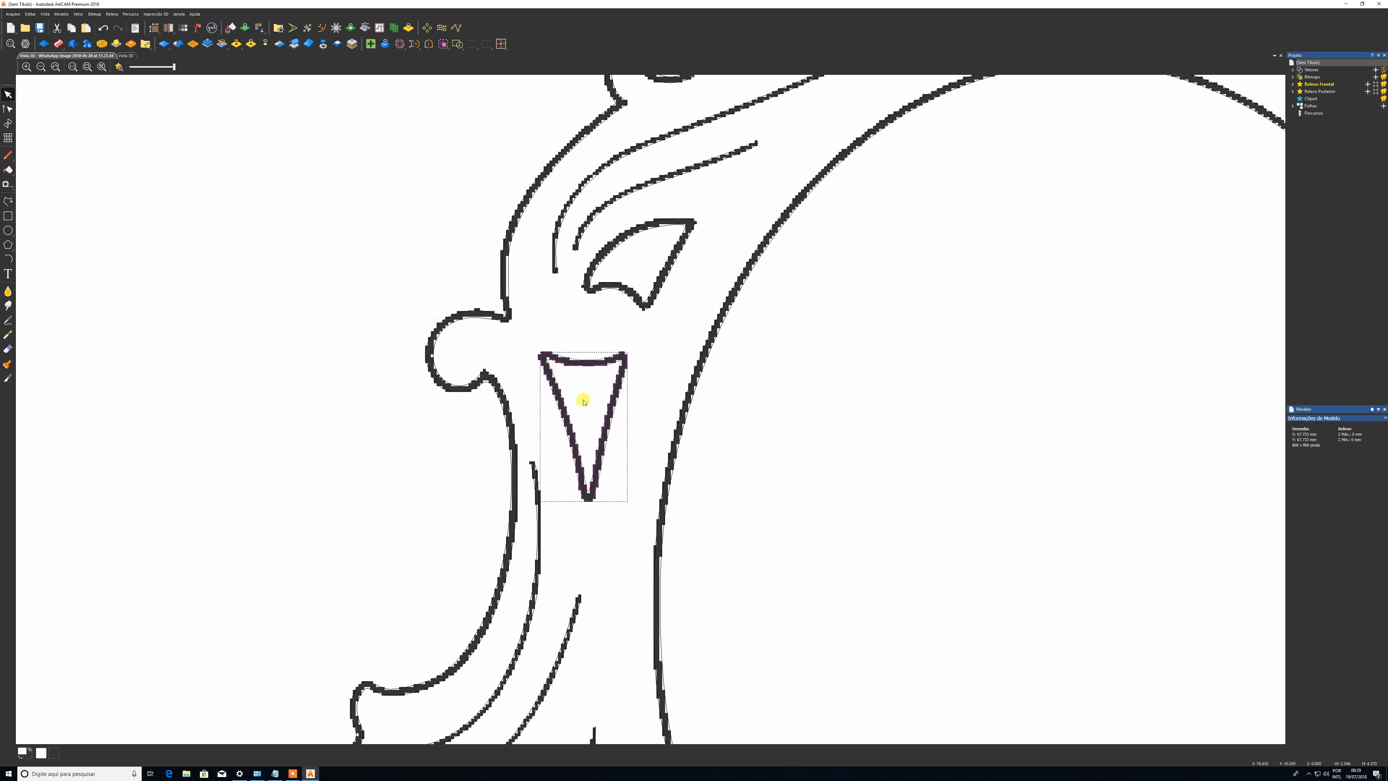
{"action": "left_click", "coordinate": [403, 406]}
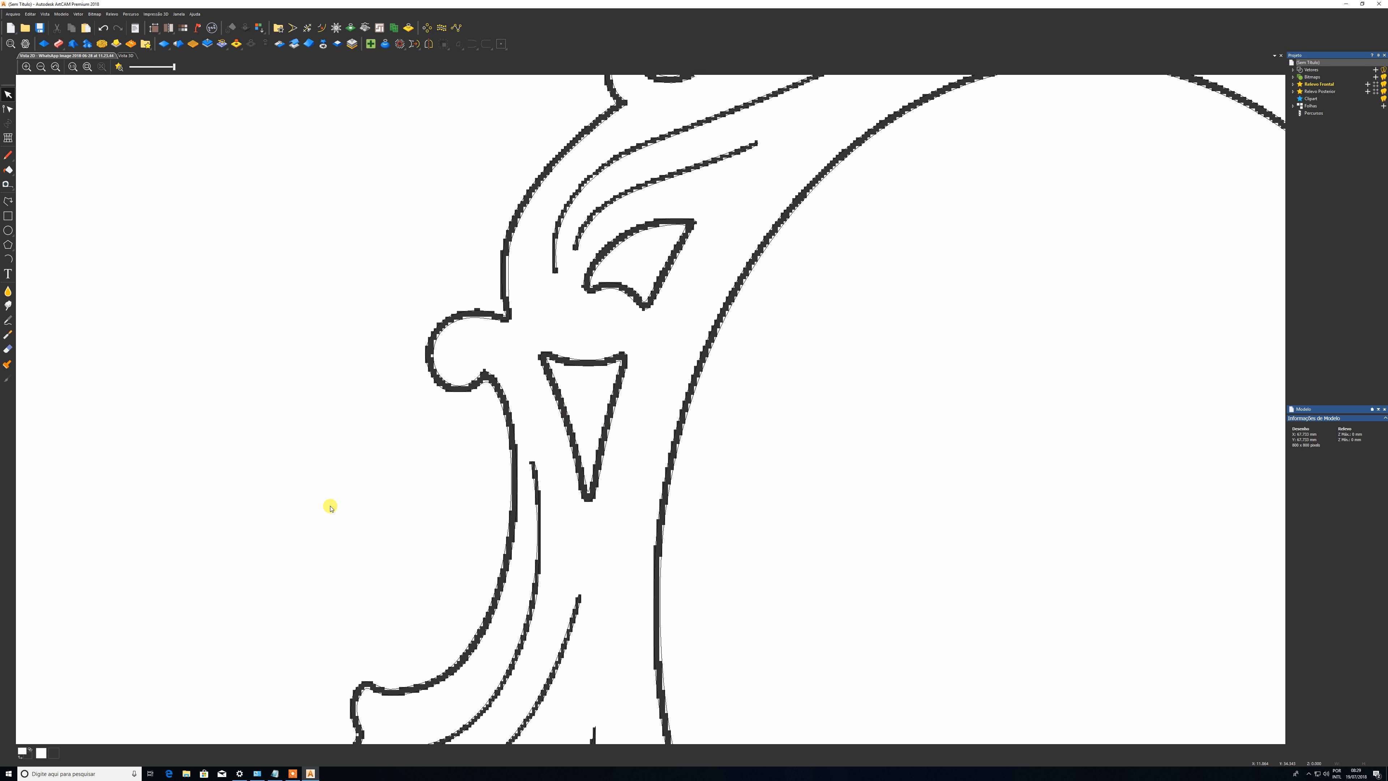
- Select the frame's outer contour and inspect its course around the whole ornament
{"action": "left_click_drag", "start_coordinate": [331, 507], "coordinate": [231, 434]}
{"action": "left_click_drag", "start_coordinate": [497, 351], "coordinate": [268, 410]}
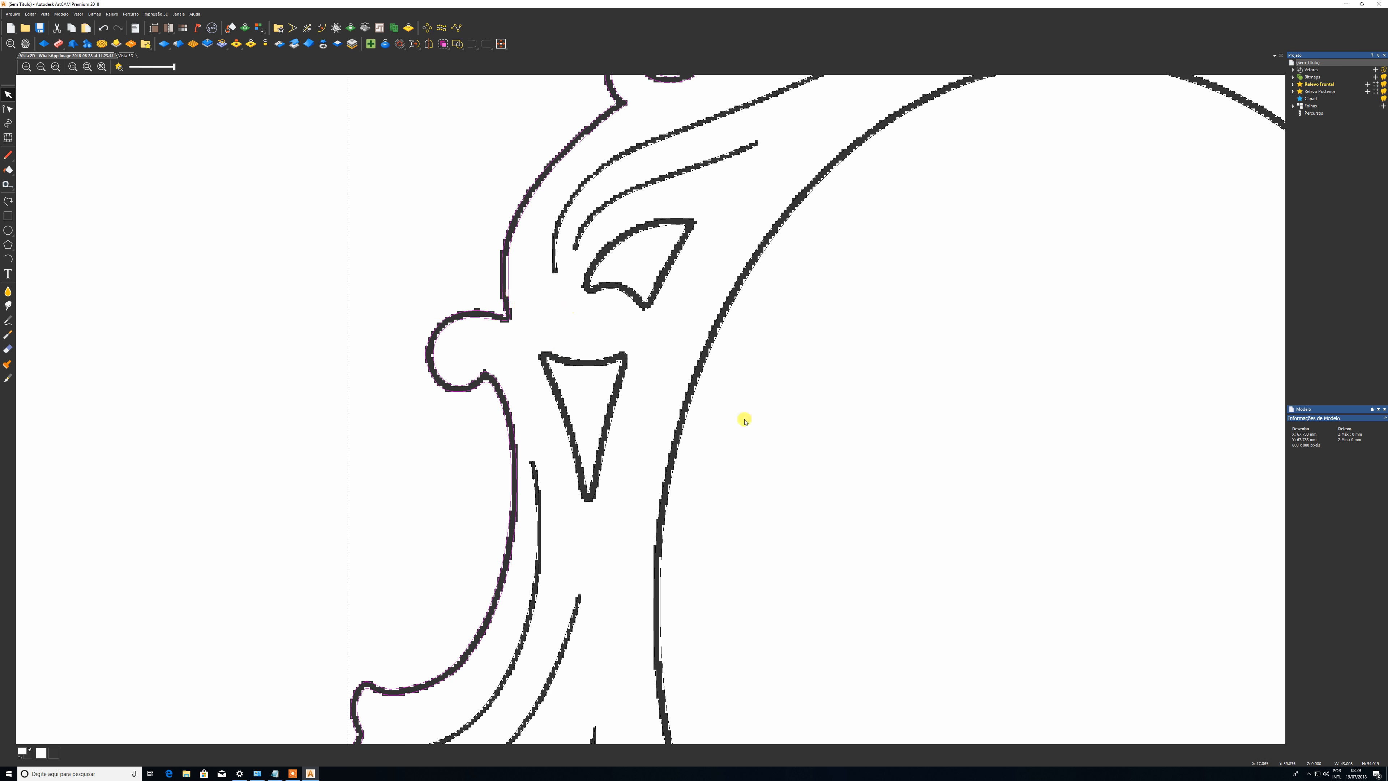
{"action": "scroll", "coordinate": [662, 474], "scroll_direction": "down", "scroll_amount": 5}
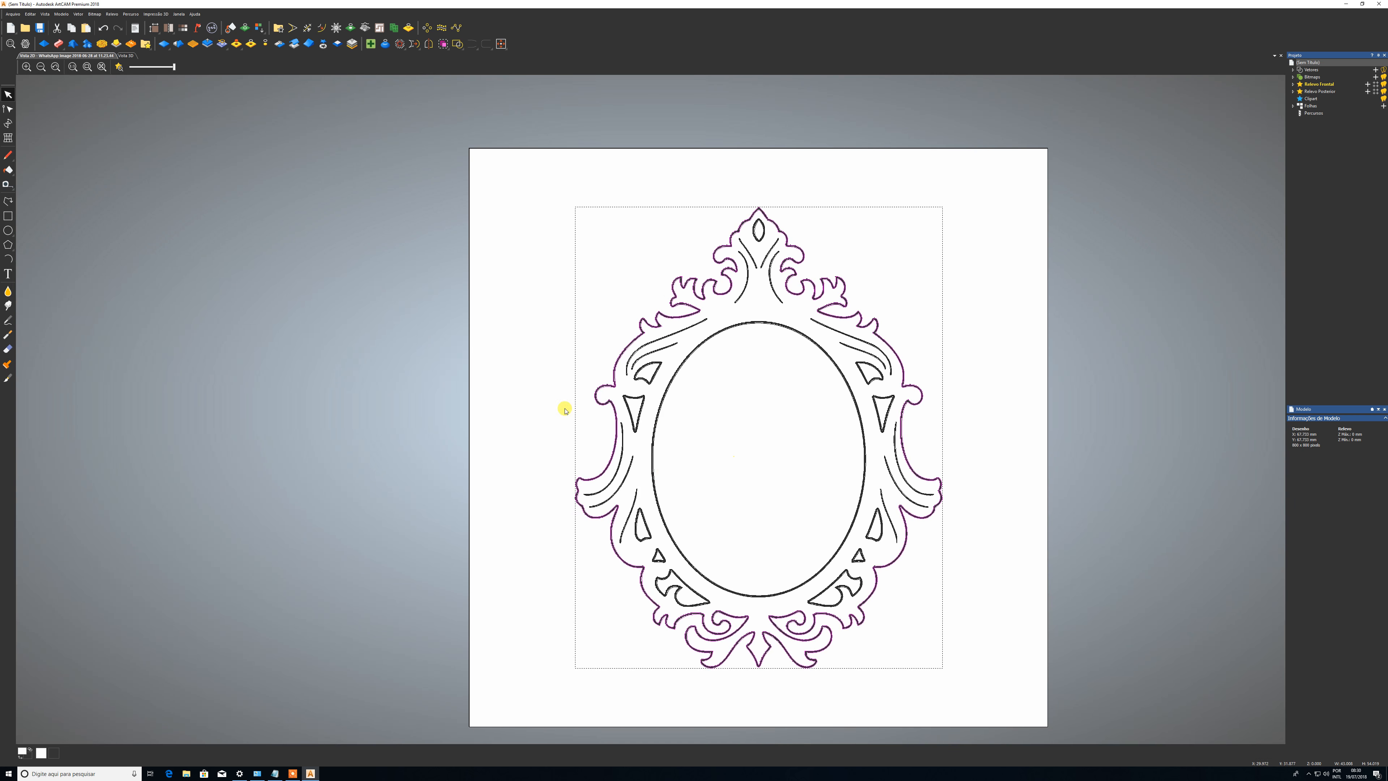
- Inspect the traced ornament lines and cut-outs on the frame's left side by selecting them one after another, and clear the selection
{"action": "scroll", "coordinate": [655, 390], "scroll_direction": "up", "scroll_amount": 4}
{"action": "scroll", "coordinate": [656, 389], "scroll_direction": "up", "scroll_amount": 2}
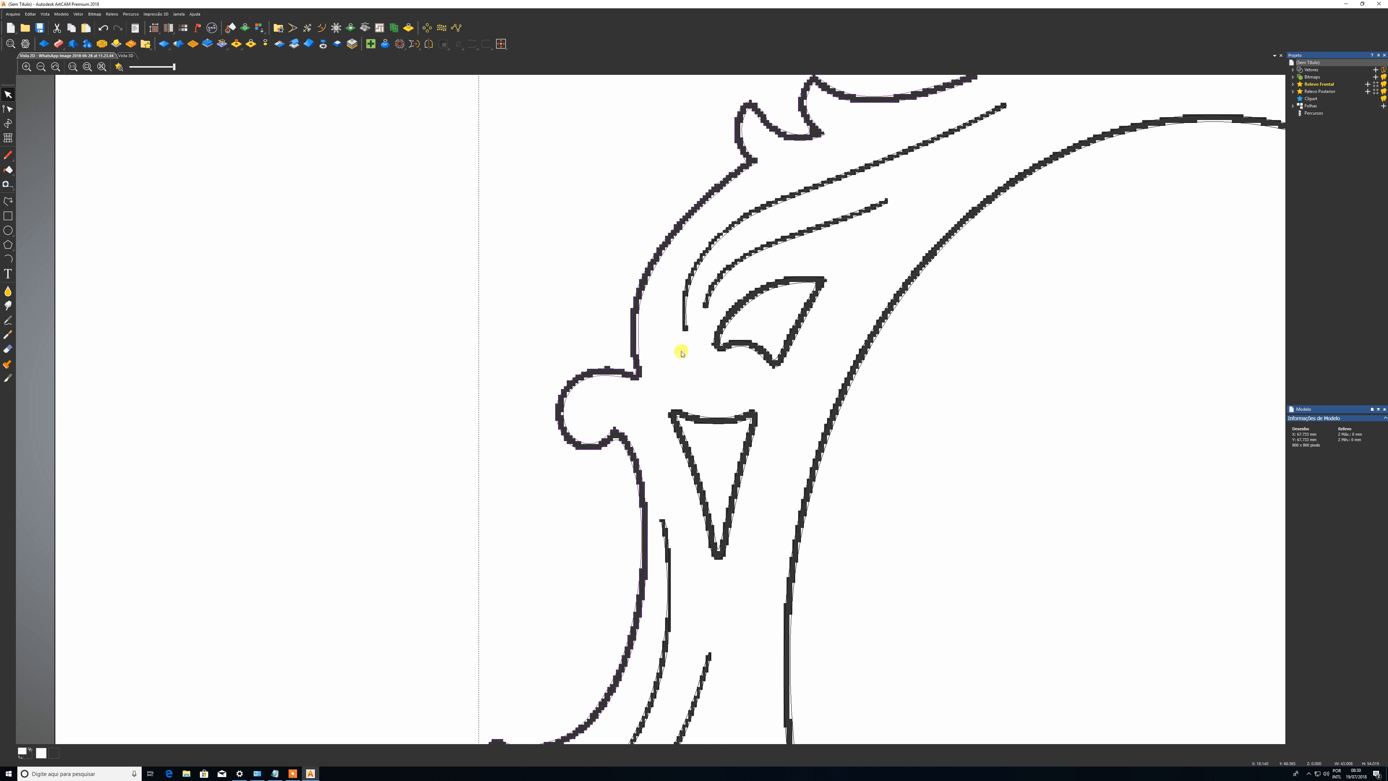
{"action": "left_click_drag", "start_coordinate": [674, 290], "coordinate": [713, 273]}
{"action": "left_click_drag", "start_coordinate": [776, 316], "coordinate": [769, 267]}
{"action": "left_click_drag", "start_coordinate": [704, 444], "coordinate": [685, 396]}
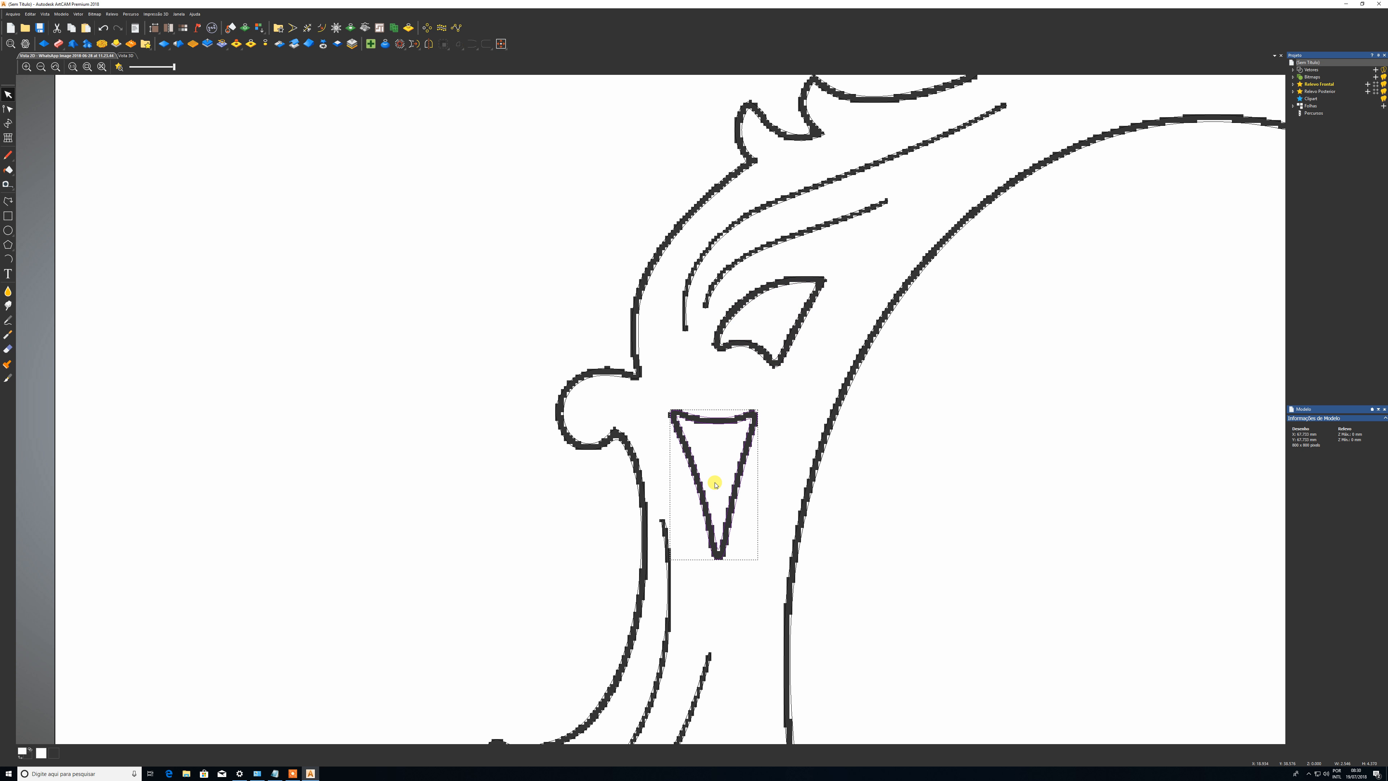
{"action": "left_click_drag", "start_coordinate": [689, 620], "coordinate": [660, 581]}
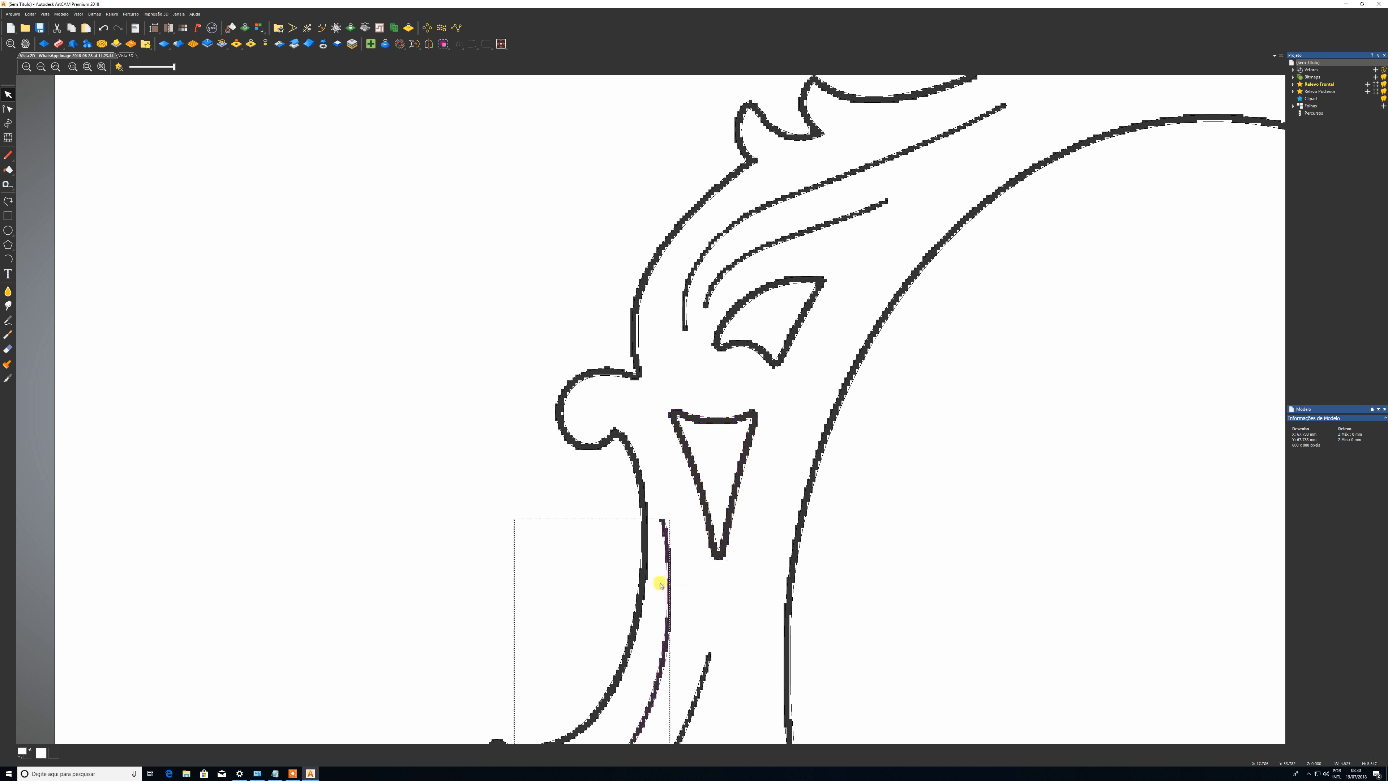
{"action": "left_click_drag", "start_coordinate": [718, 705], "coordinate": [701, 673]}
{"action": "scroll", "coordinate": [696, 676], "scroll_direction": "down", "scroll_amount": 1}
{"action": "scroll", "coordinate": [766, 573], "scroll_direction": "down", "scroll_amount": 2}
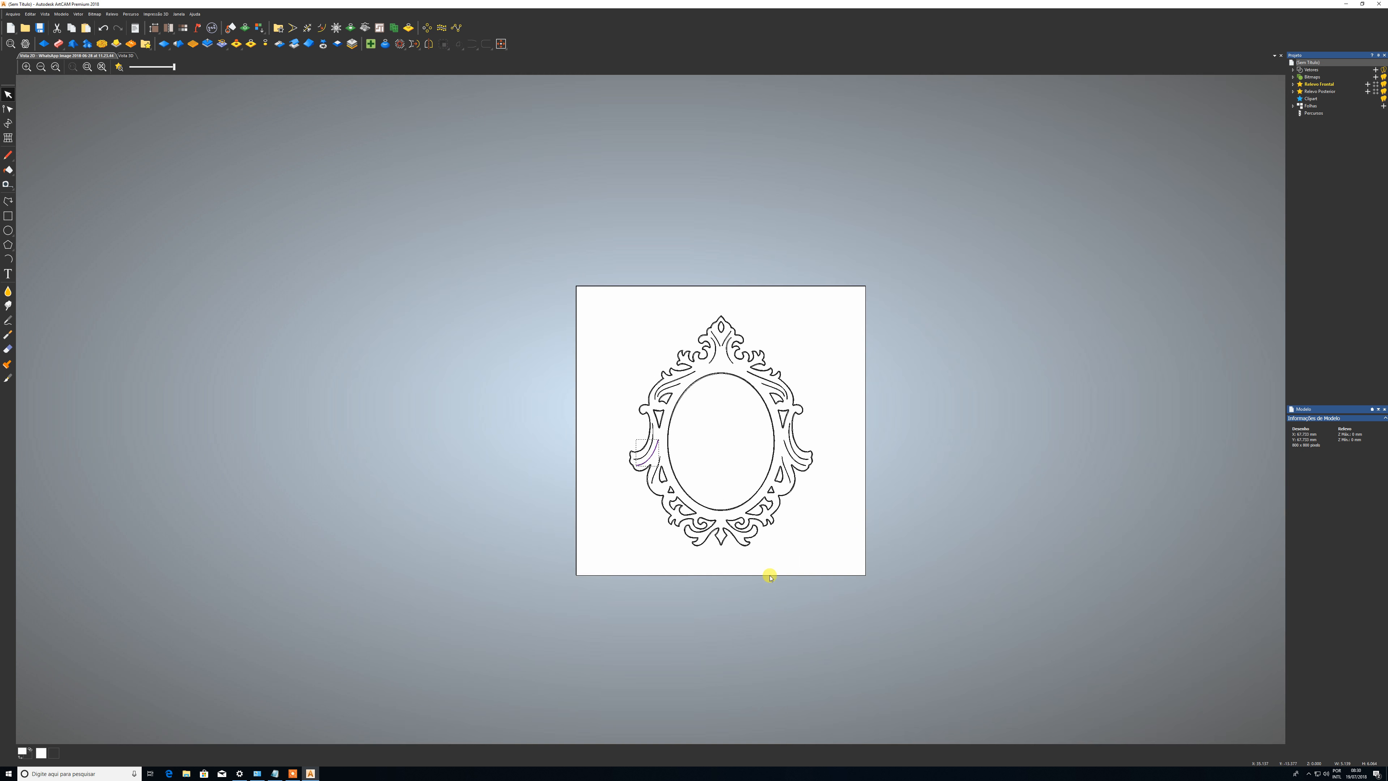
{"action": "scroll", "coordinate": [644, 527], "scroll_direction": "up", "scroll_amount": 1}
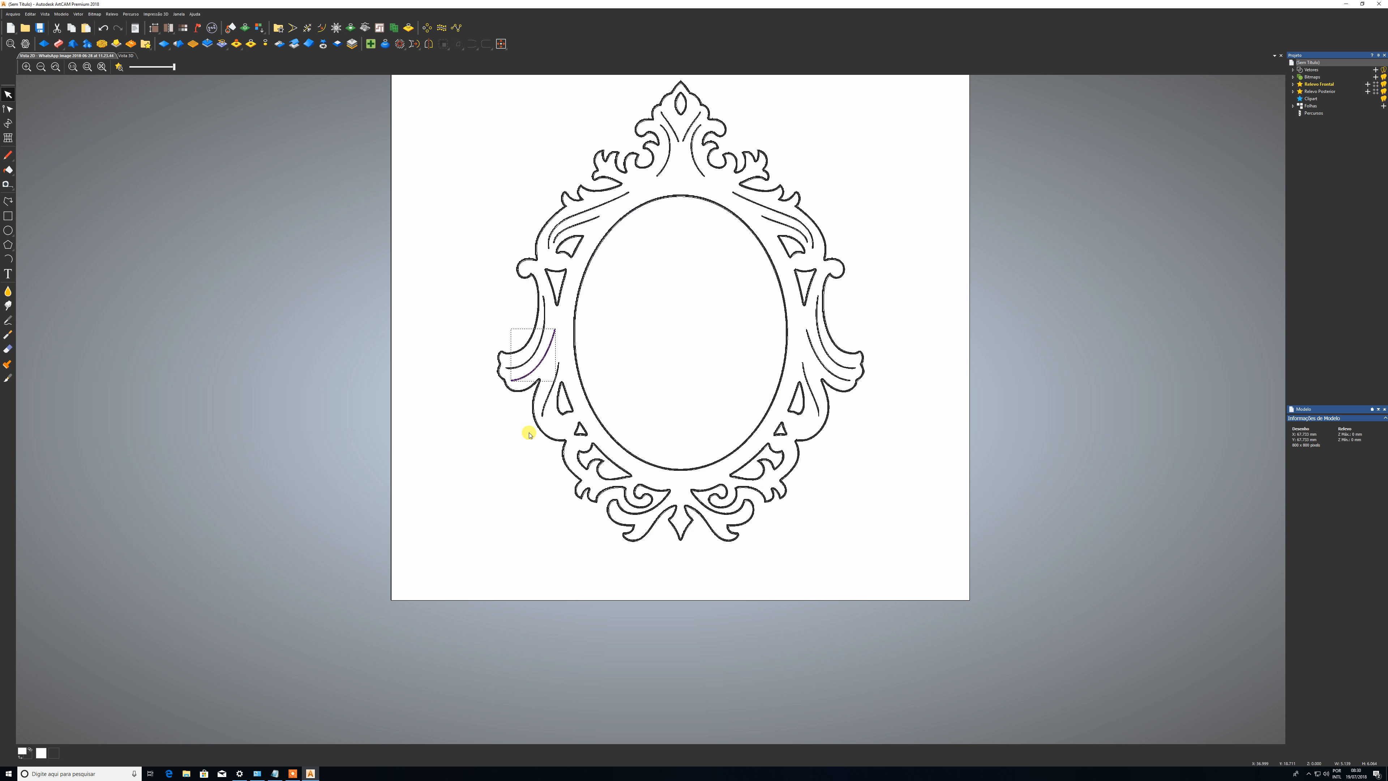
{"action": "scroll", "coordinate": [548, 459], "scroll_direction": "down", "scroll_amount": 1}
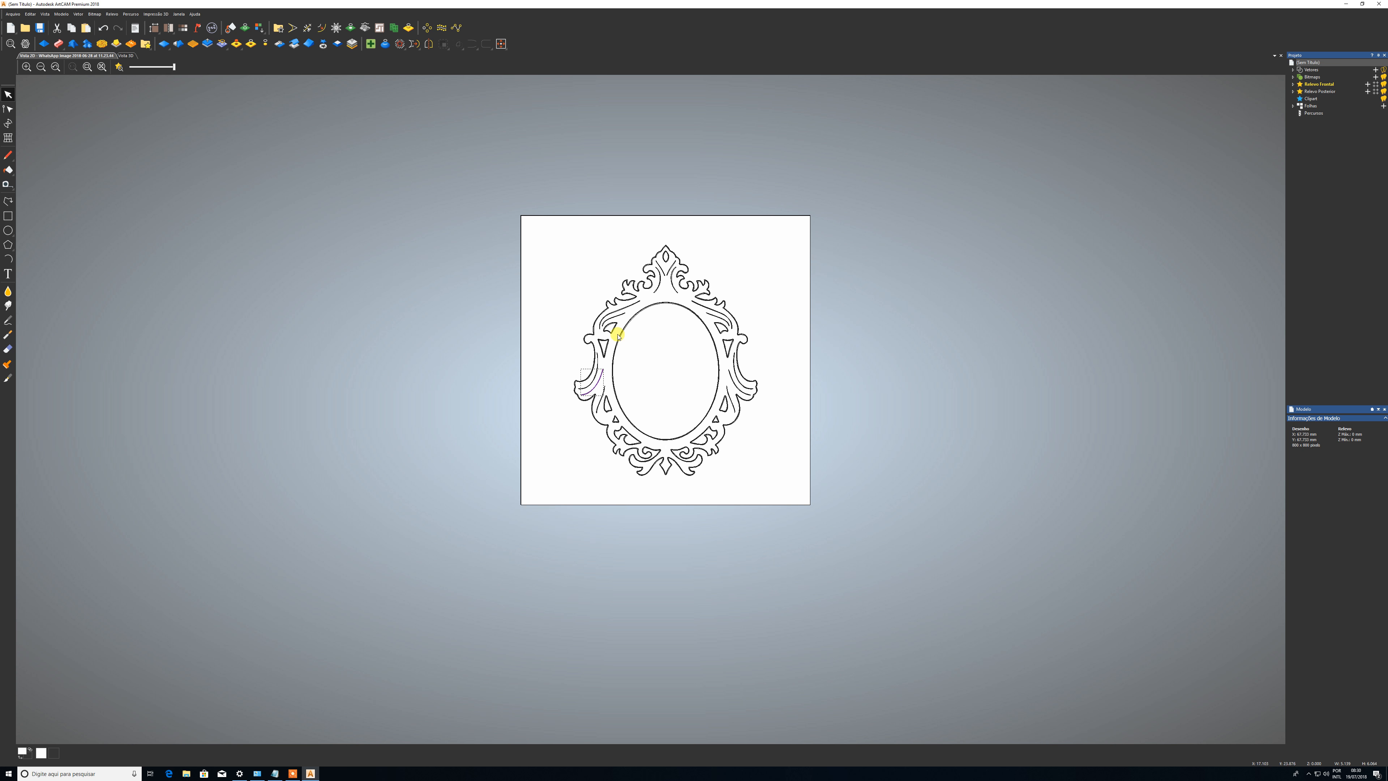
{"action": "left_click", "coordinate": [547, 319]}
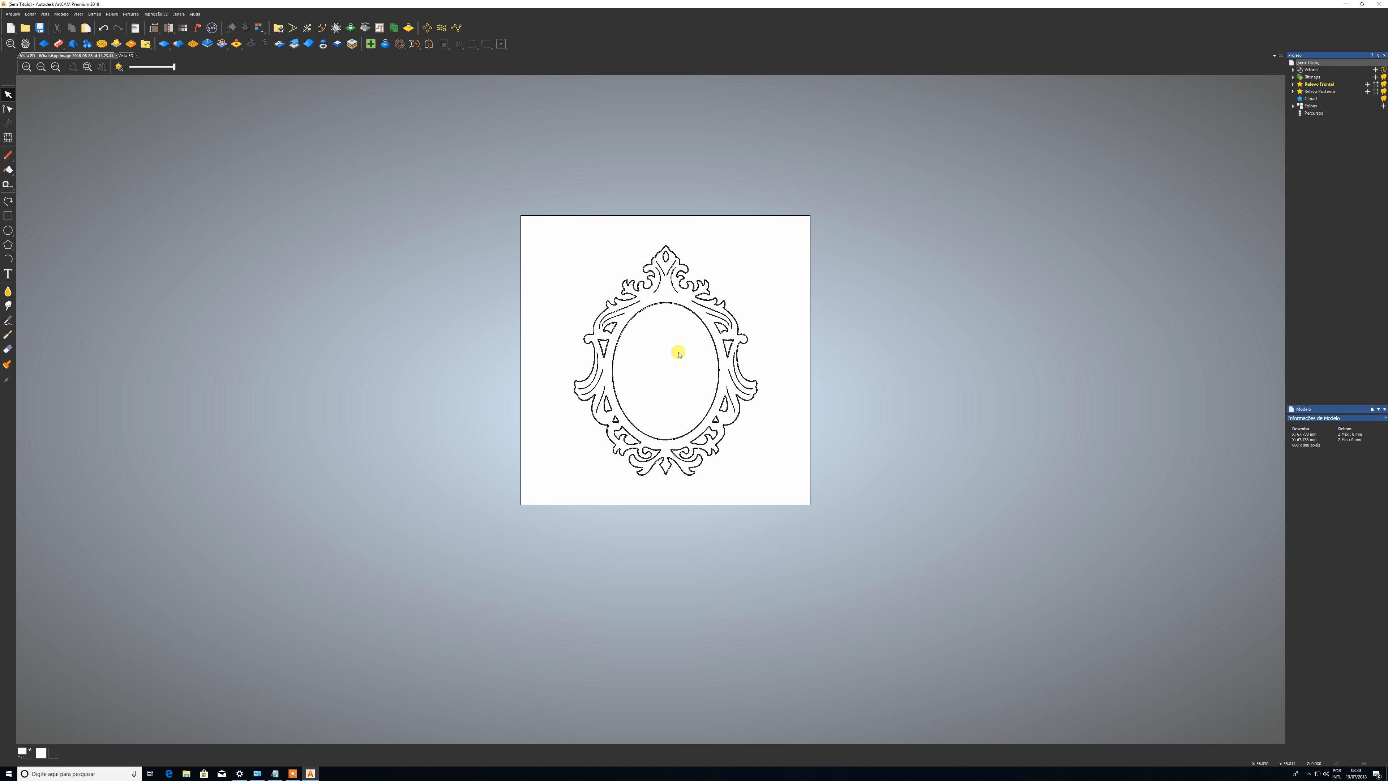
- Select the square border vector around the model together with the frame's outer contour
{"action": "left_click", "coordinate": [546, 217]}
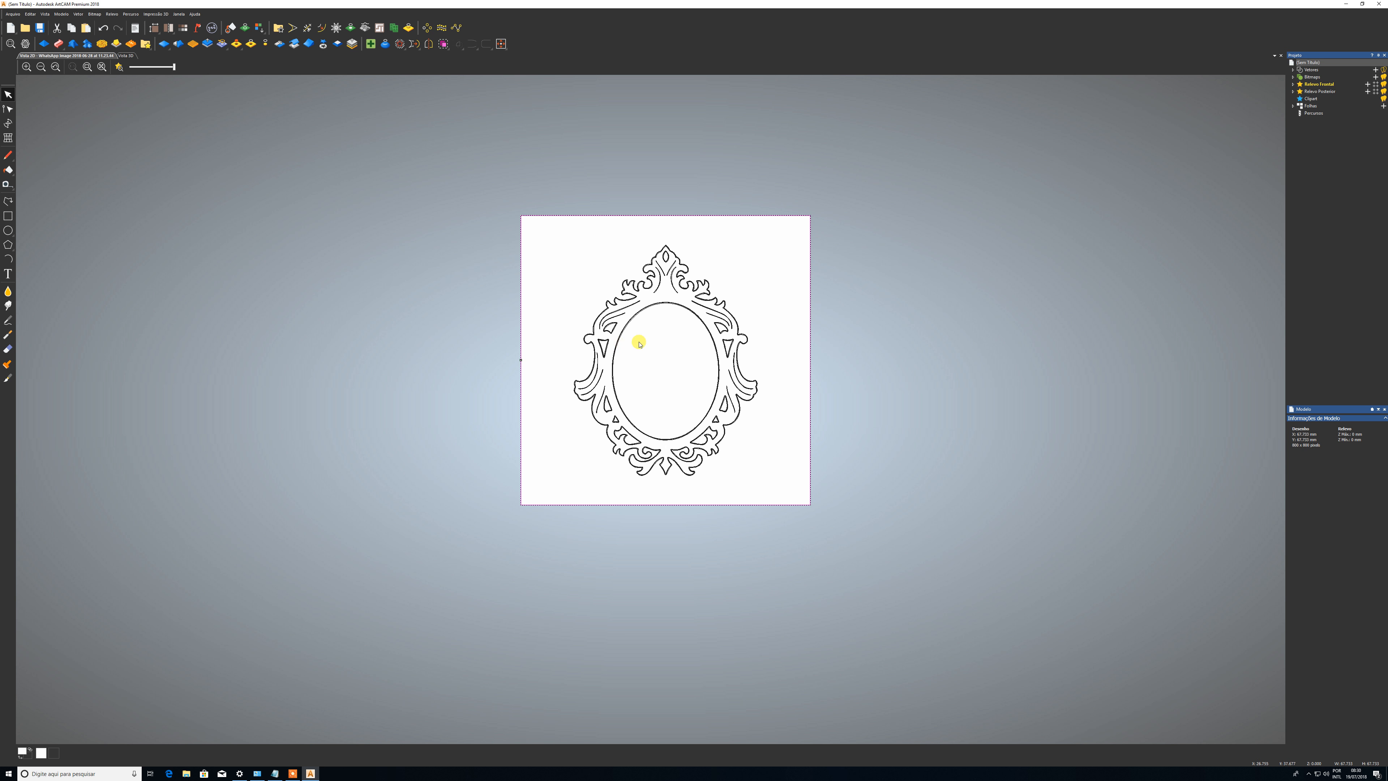
{"action": "scroll", "coordinate": [613, 307], "scroll_direction": "up", "scroll_amount": 2}
{"action": "scroll", "coordinate": [619, 310], "scroll_direction": "down", "scroll_amount": 2}
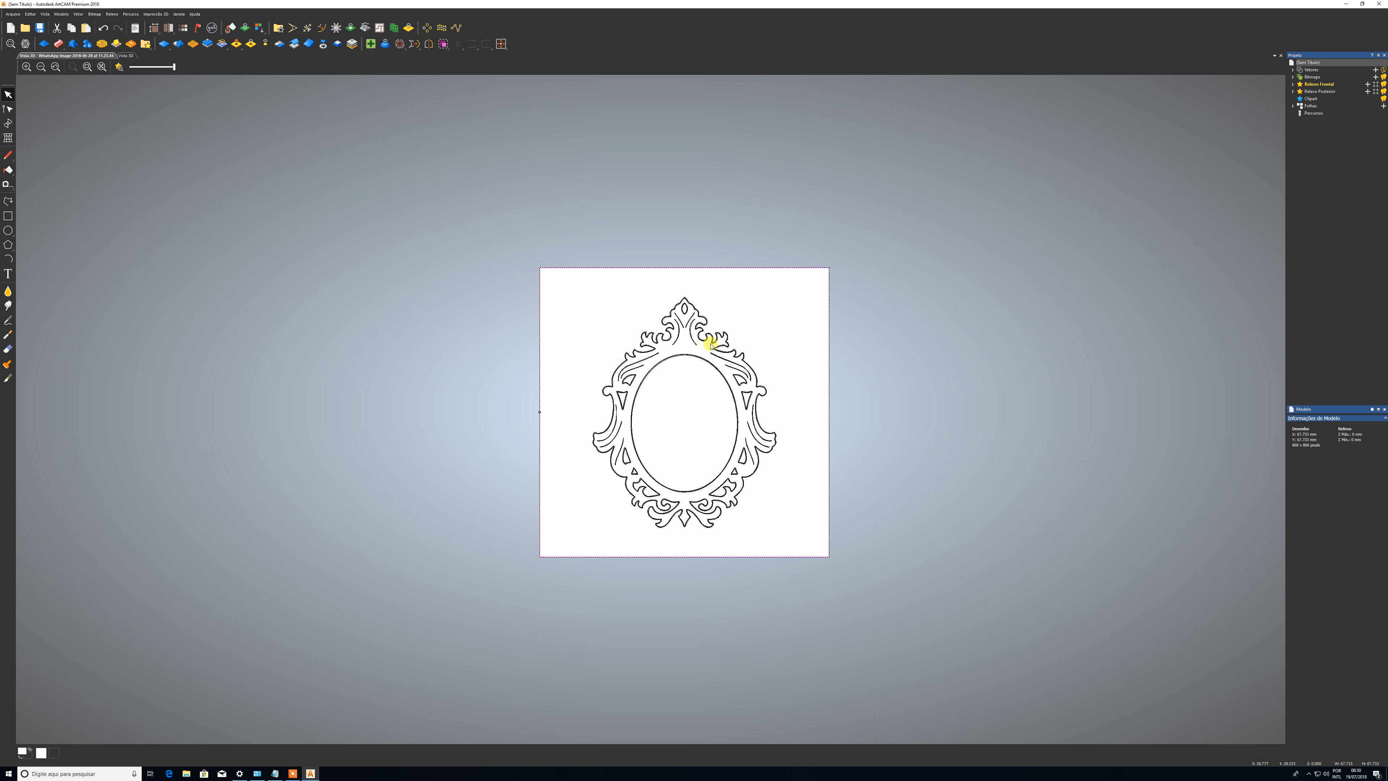
{"action": "scroll", "coordinate": [670, 304], "scroll_direction": "up", "scroll_amount": 5}
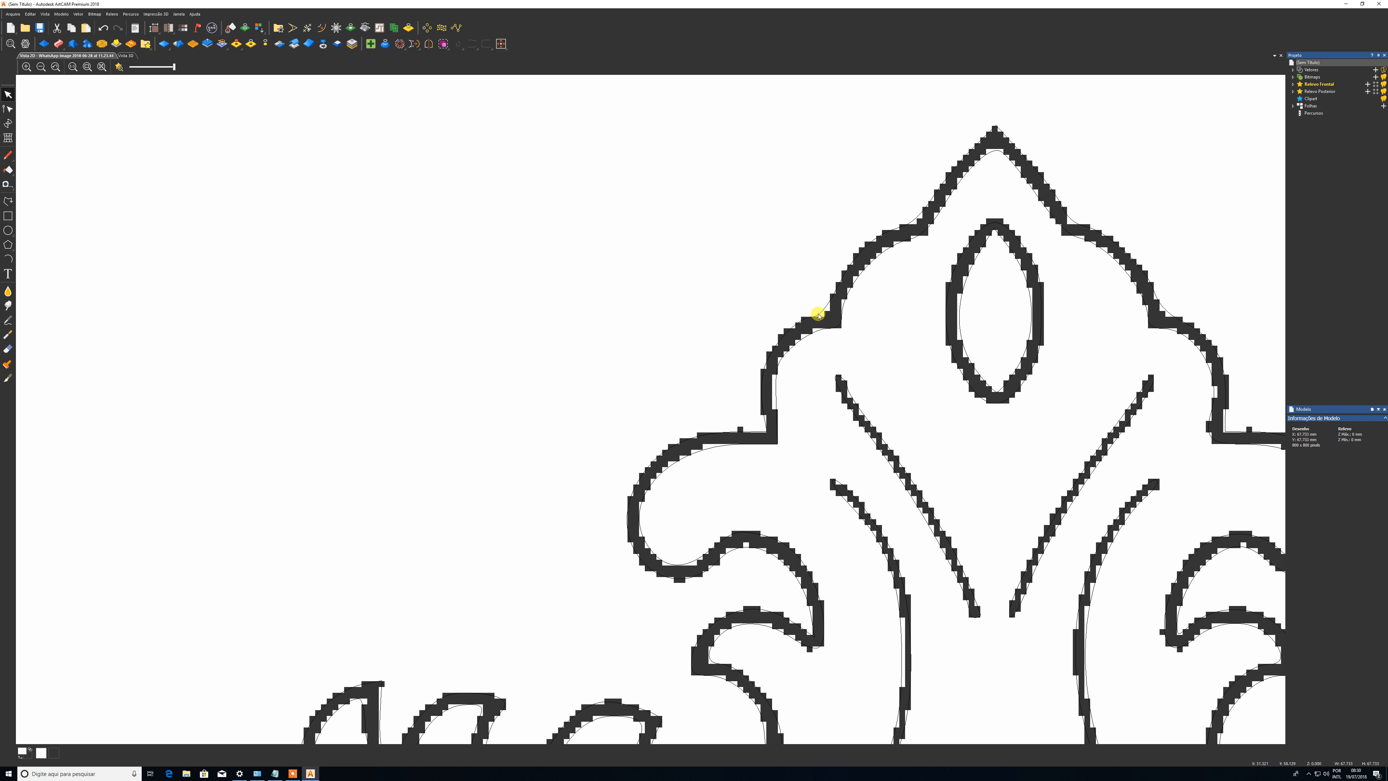
{"action": "scroll", "coordinate": [656, 351], "scroll_direction": "down", "scroll_amount": 5}
{"action": "scroll", "coordinate": [656, 351], "scroll_direction": "down", "scroll_amount": 4}
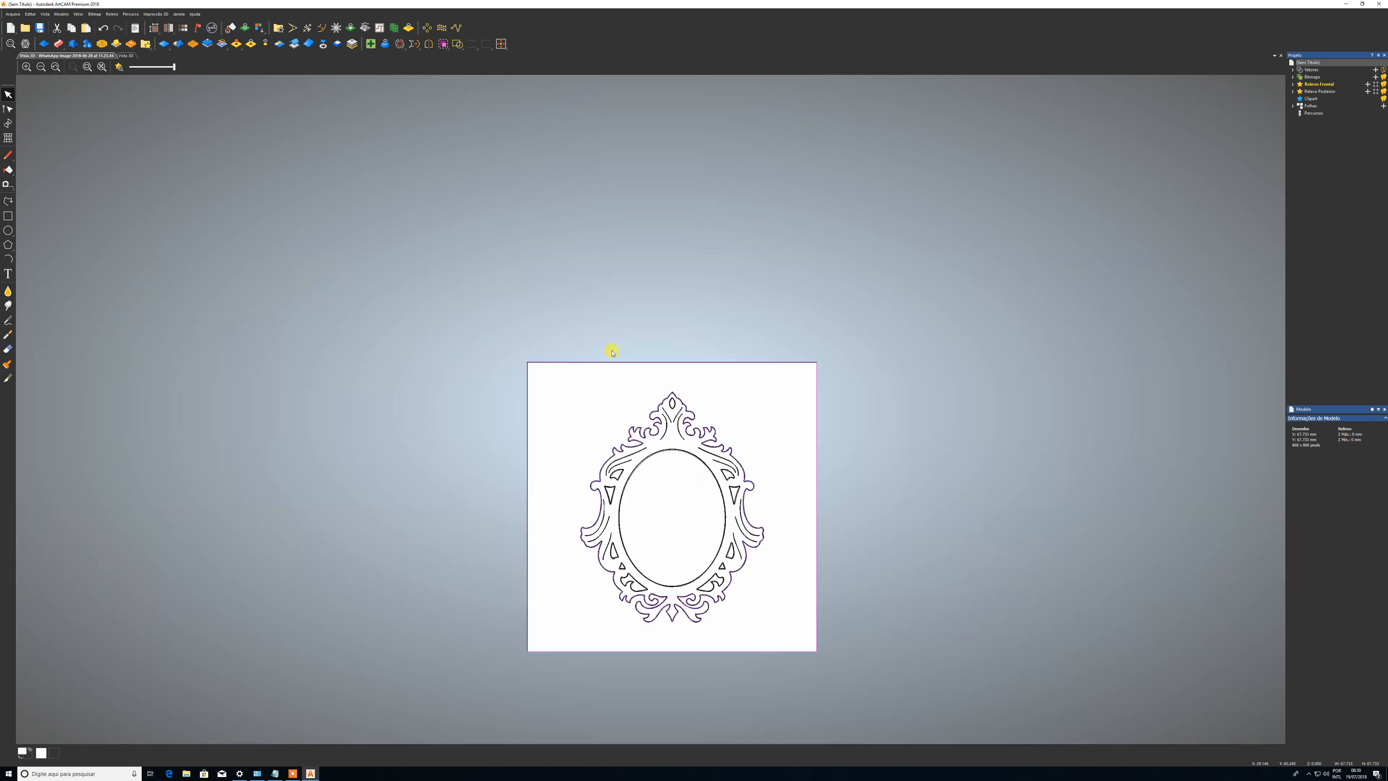
{"action": "scroll", "coordinate": [604, 530], "scroll_direction": "up", "scroll_amount": 2}
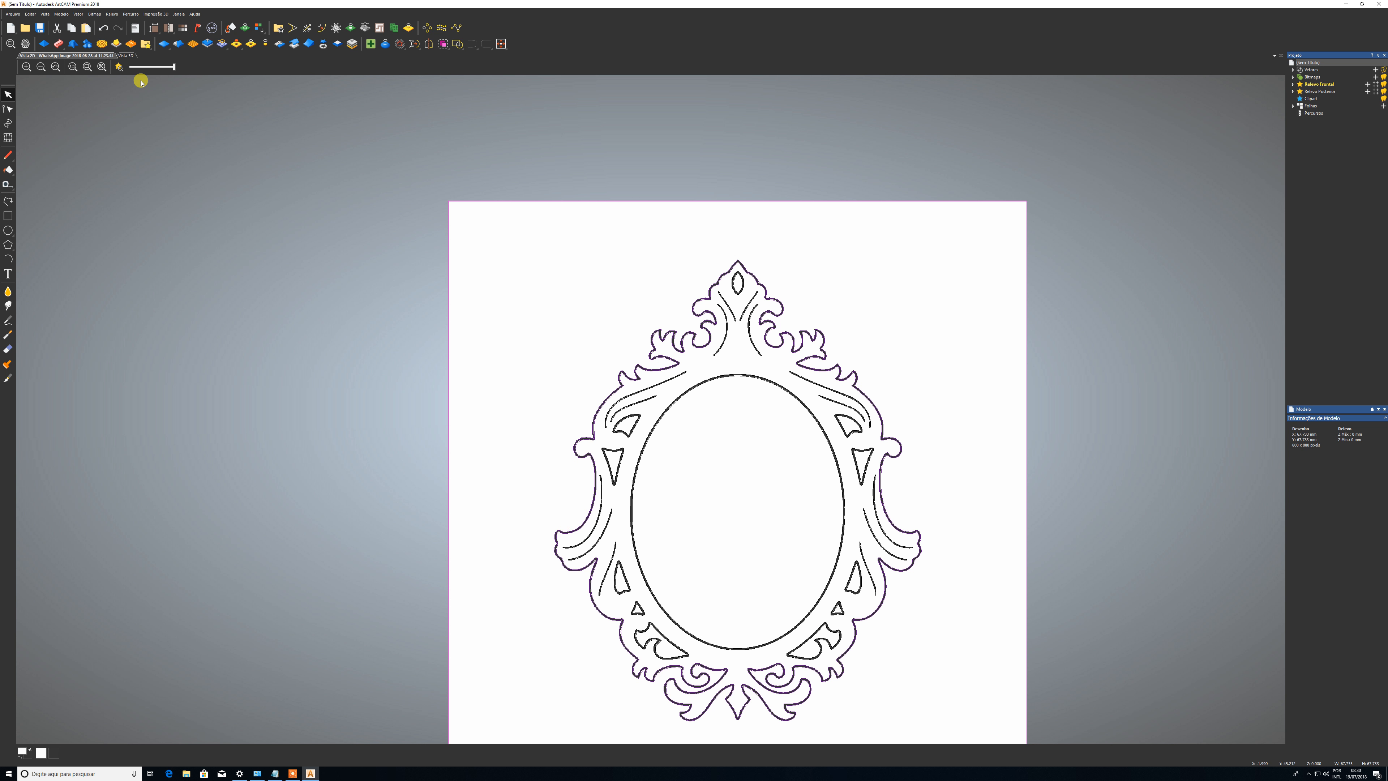
- Start a 2D area clearance toolpath for the selected vectors and set its final depth to 1 mm
{"action": "left_click", "coordinate": [131, 14]}
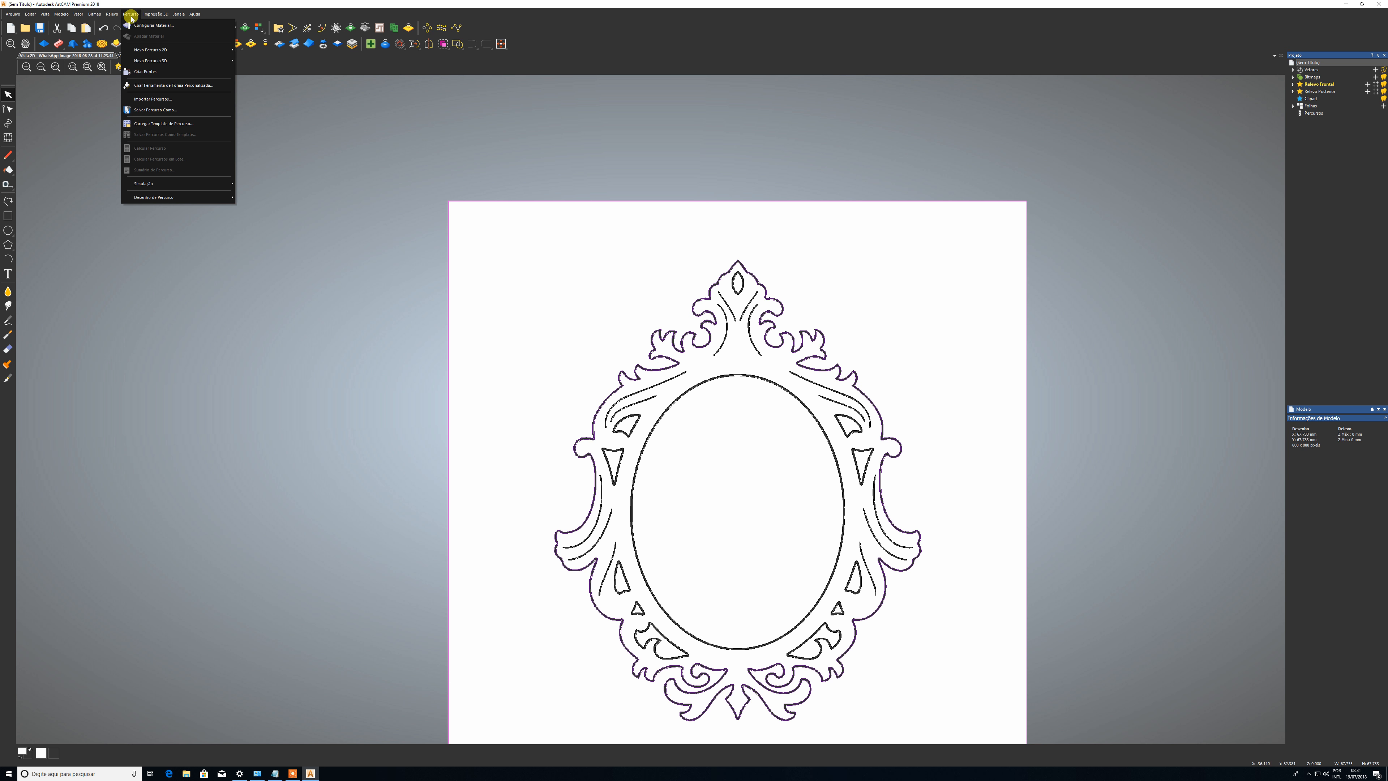
{"action": "mouse_move", "coordinate": [151, 49]}
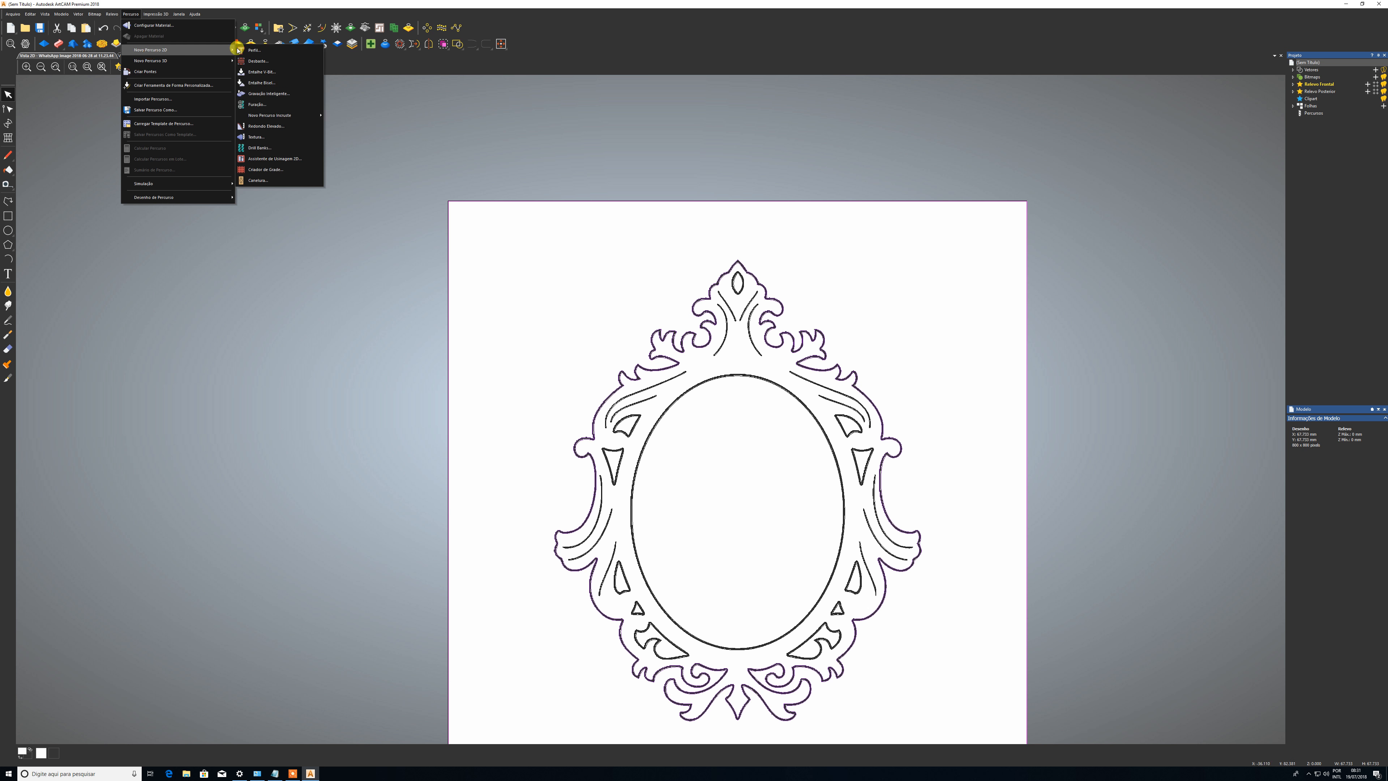
{"action": "left_click", "coordinate": [285, 61]}
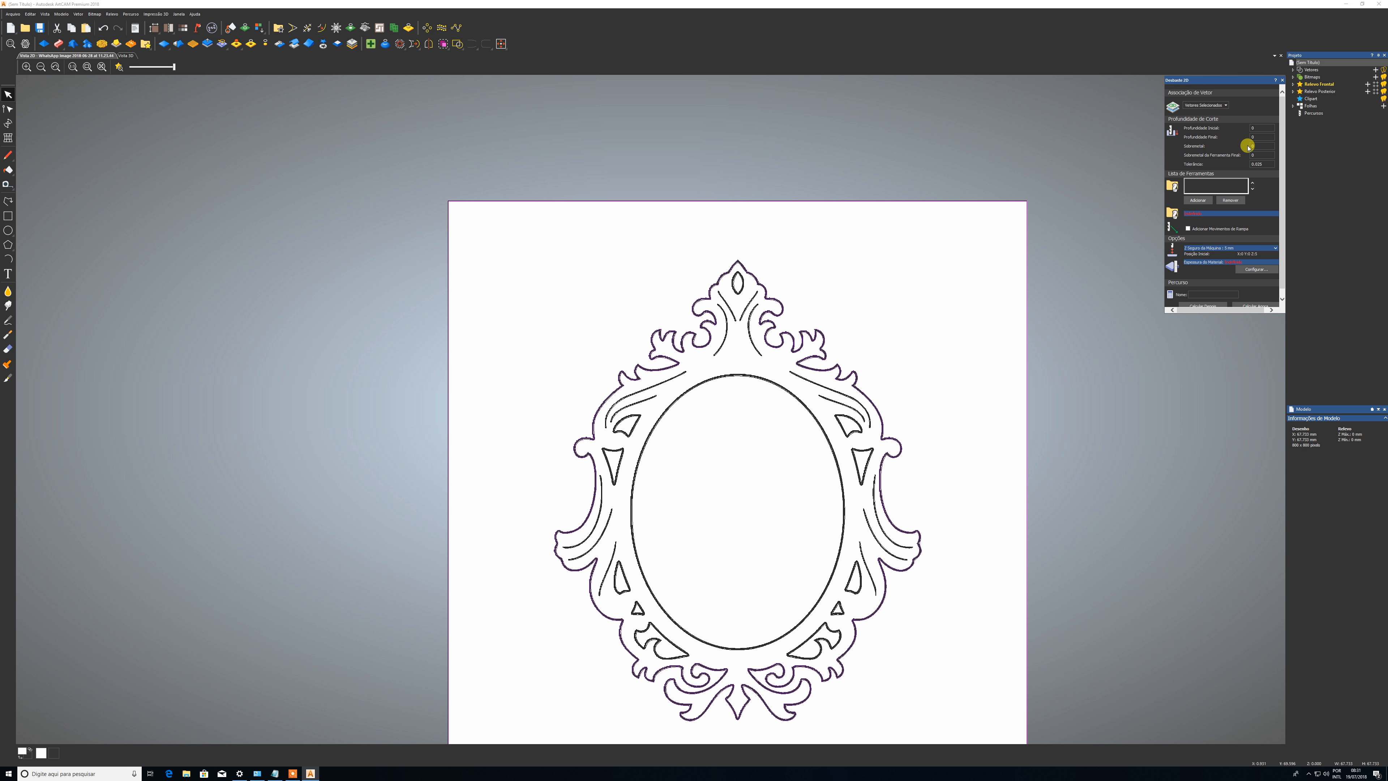
{"action": "left_click", "coordinate": [1255, 136]}
{"action": "type", "text": "1"}
{"action": "left_click", "coordinate": [1199, 201]}
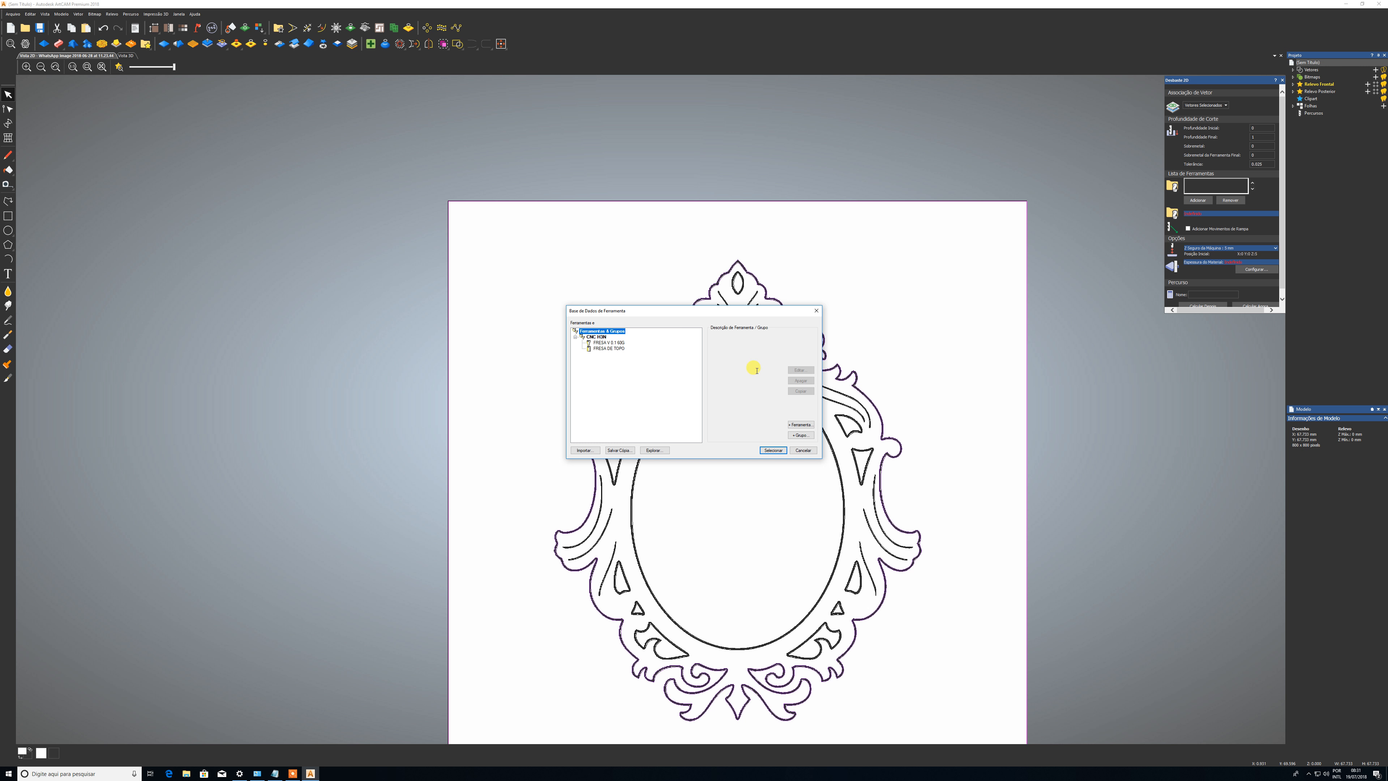
{"action": "left_click", "coordinate": [803, 450]}
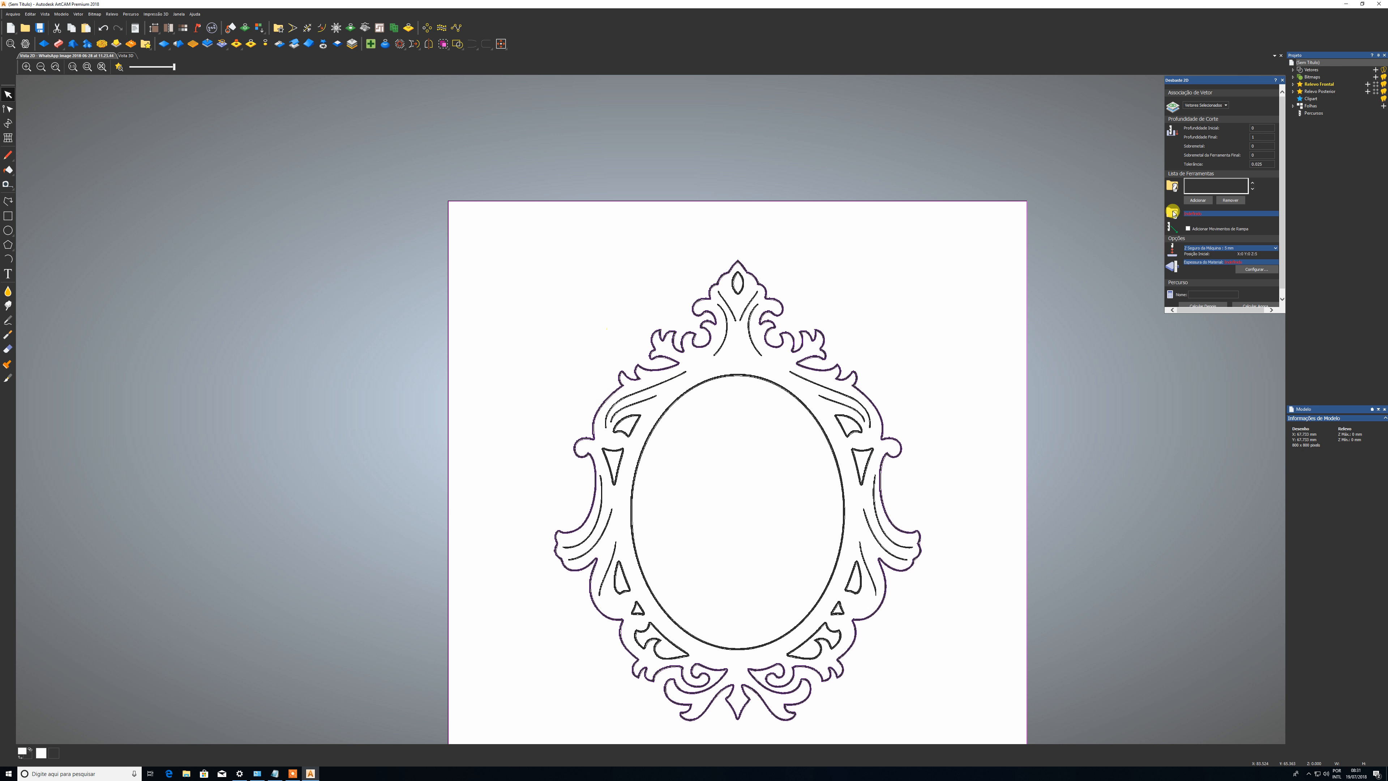
- Set the feed rate of the FRESA DE TOPO end mill to 100 mm/s in the tool database
{"action": "left_click", "coordinate": [1196, 200]}
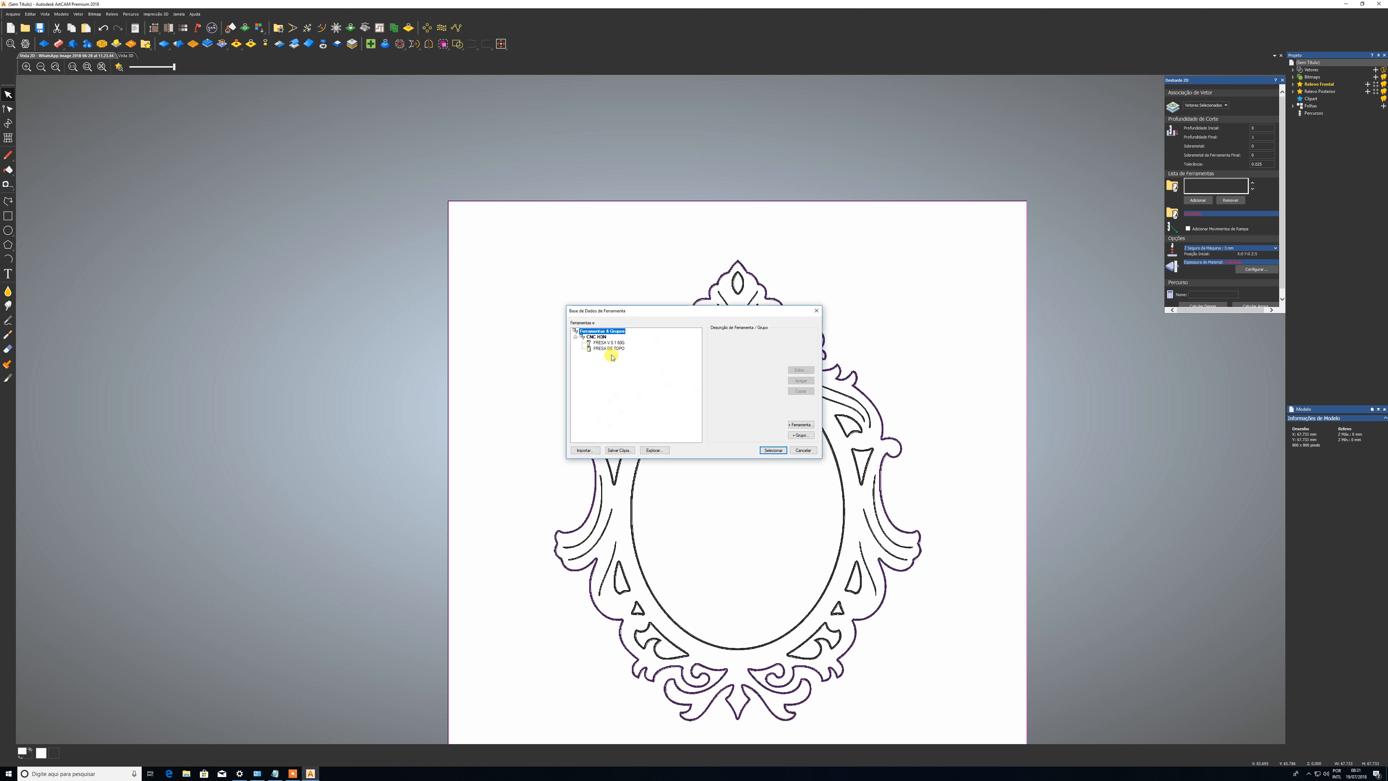
{"action": "left_click", "coordinate": [607, 349]}
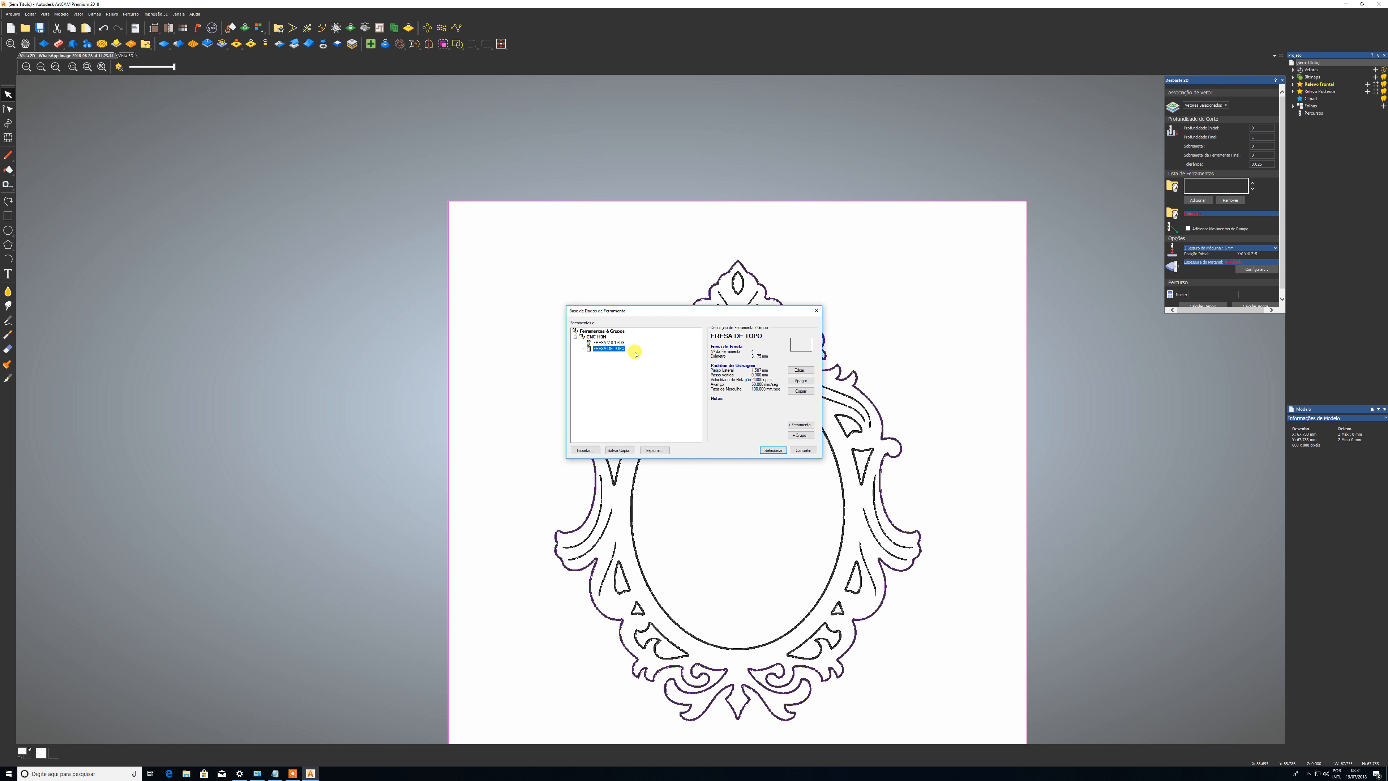
{"action": "left_click", "coordinate": [801, 371]}
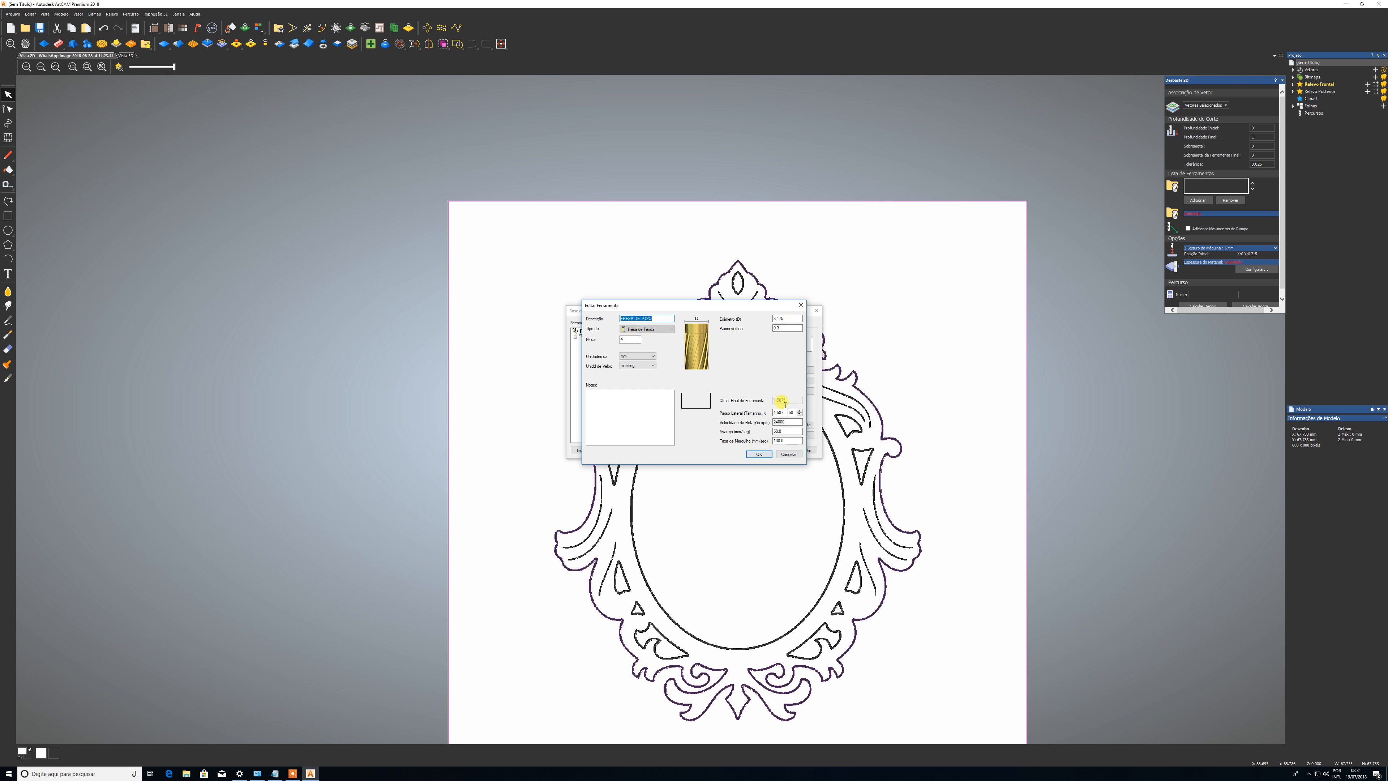
{"action": "double_click", "coordinate": [779, 431]}
{"action": "type", "text": "10"}
{"action": "left_click", "coordinate": [760, 454]}
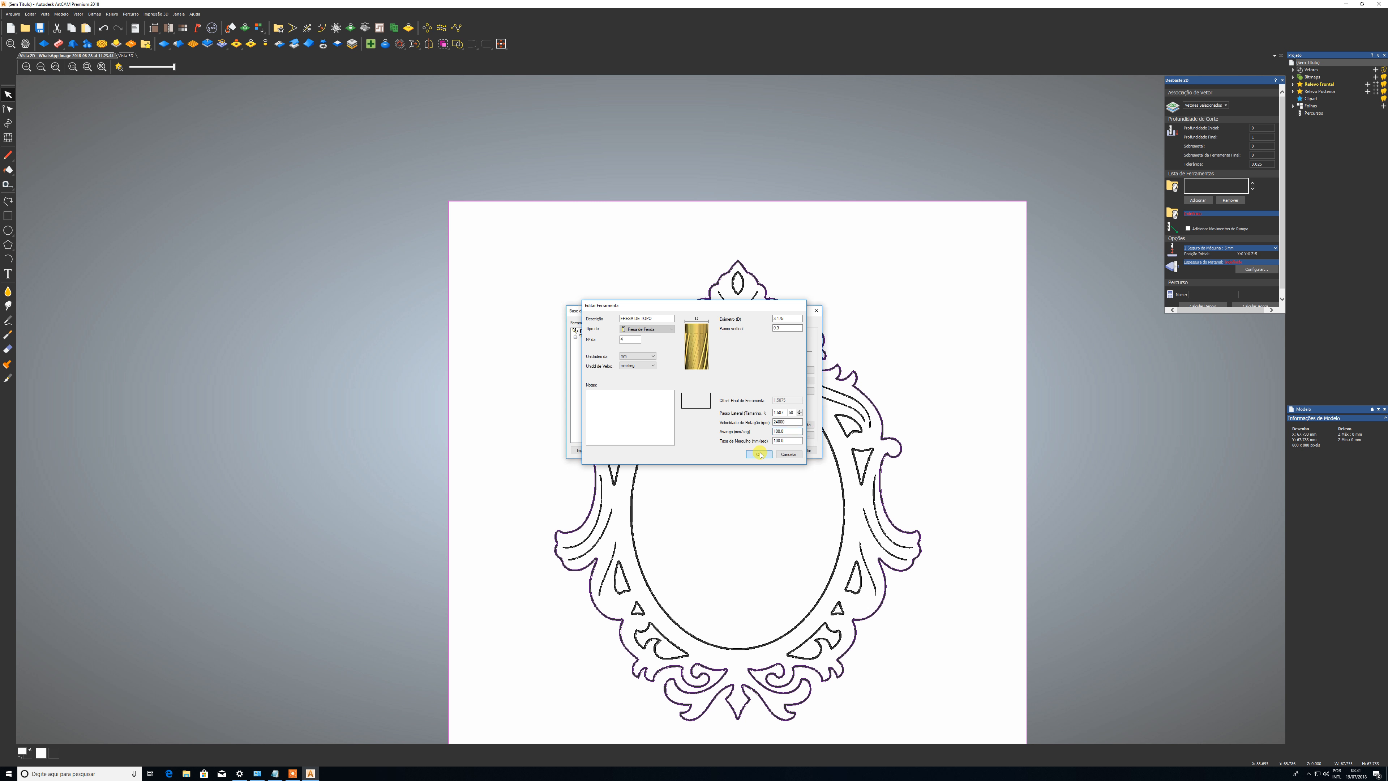
{"action": "left_click", "coordinate": [759, 454]}
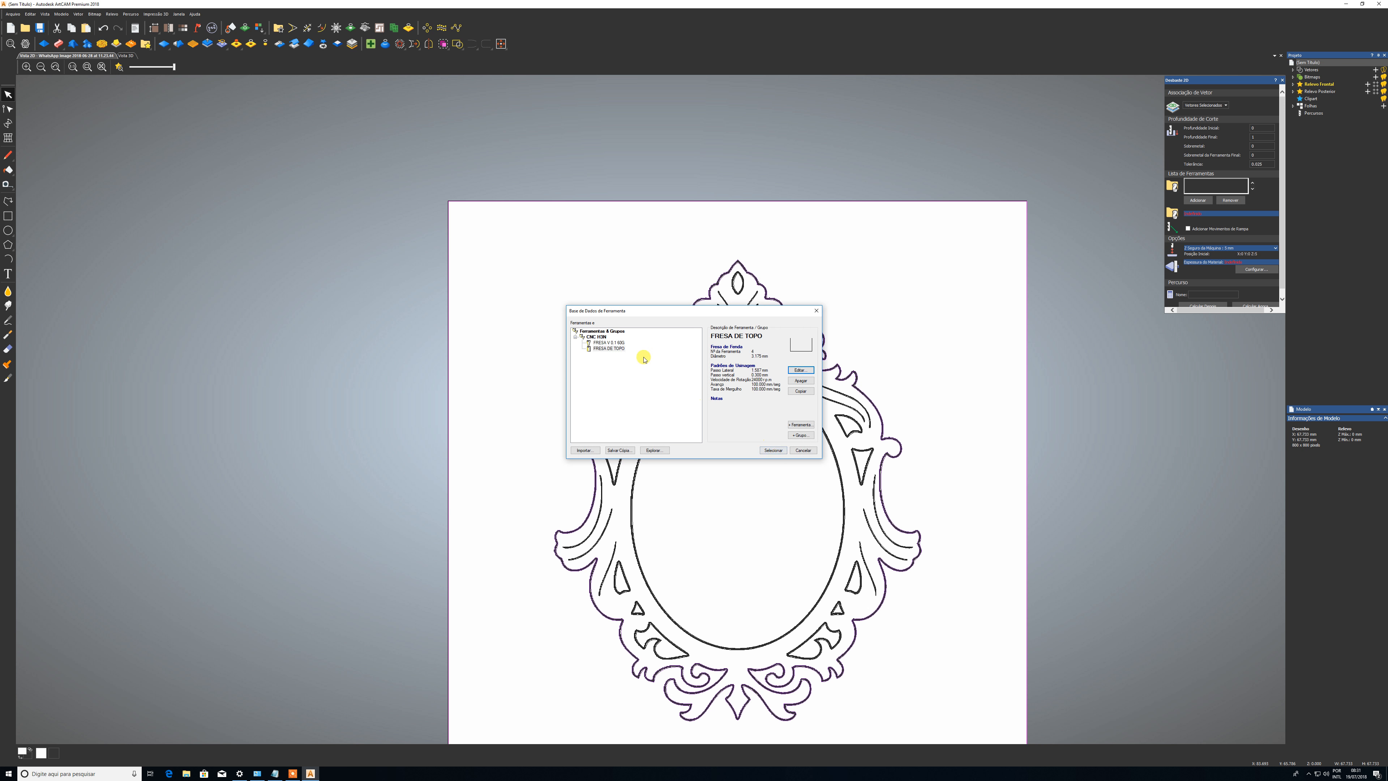
- Add the FRESA DE TOPO end mill and the FRESA V 0.1 60G engraving bit to the clearance tool list
{"action": "left_click", "coordinate": [611, 349]}
{"action": "left_click", "coordinate": [771, 450]}
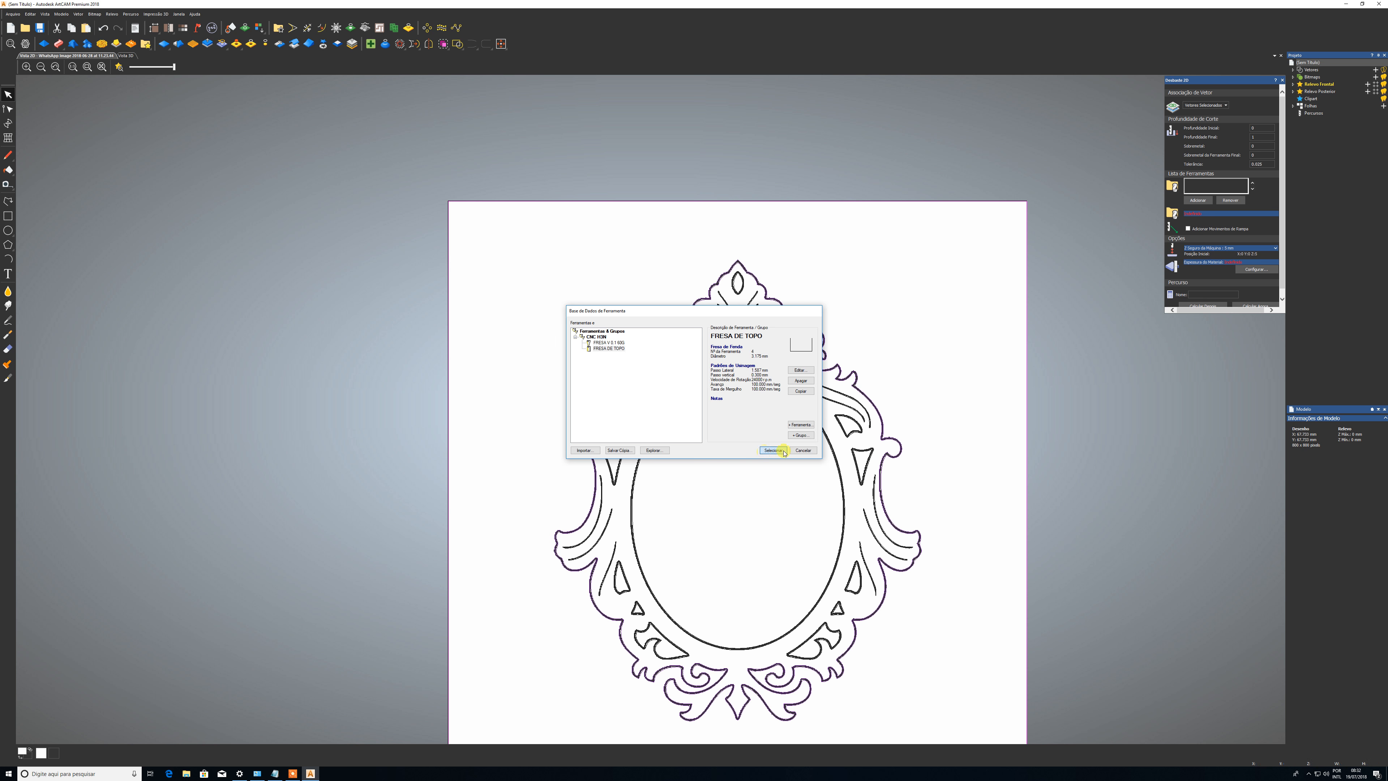
{"action": "left_click", "coordinate": [1207, 200]}
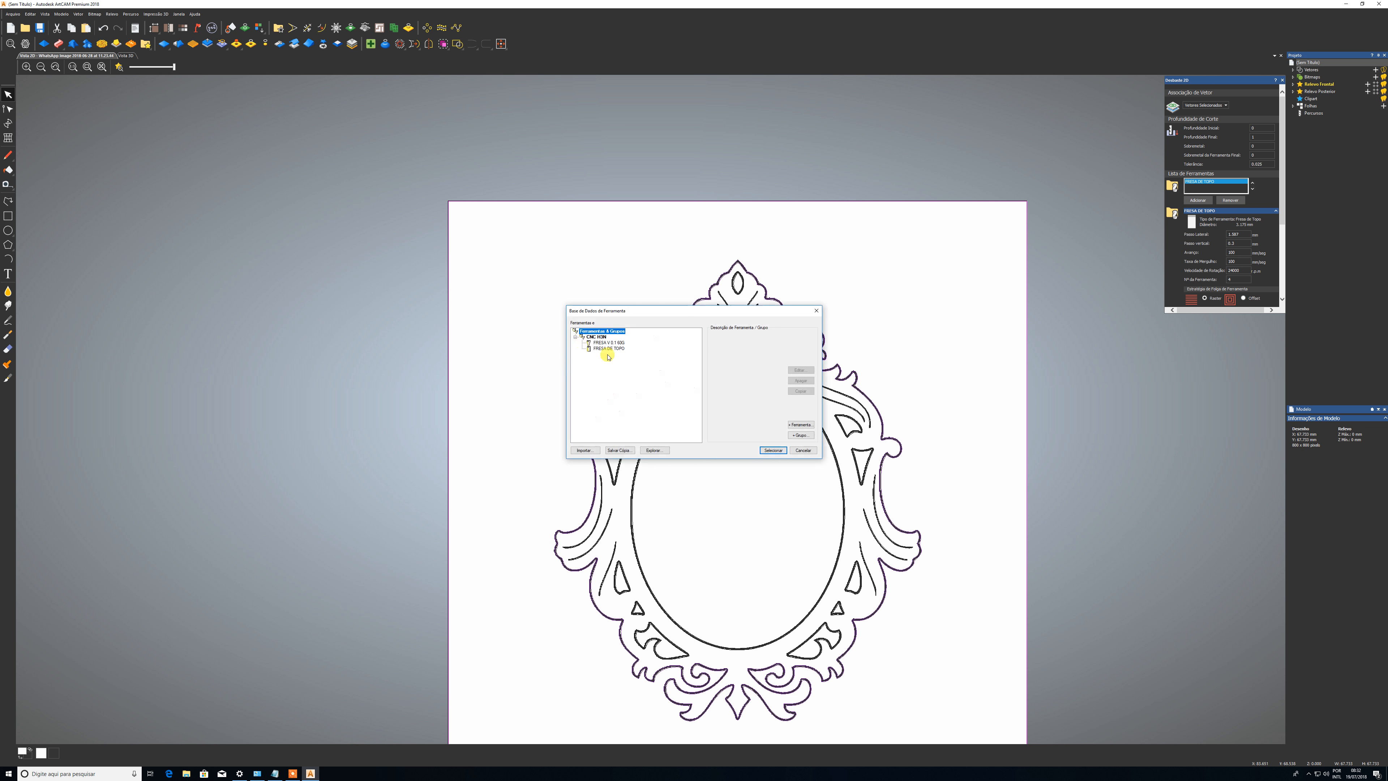
{"action": "left_click", "coordinate": [608, 342]}
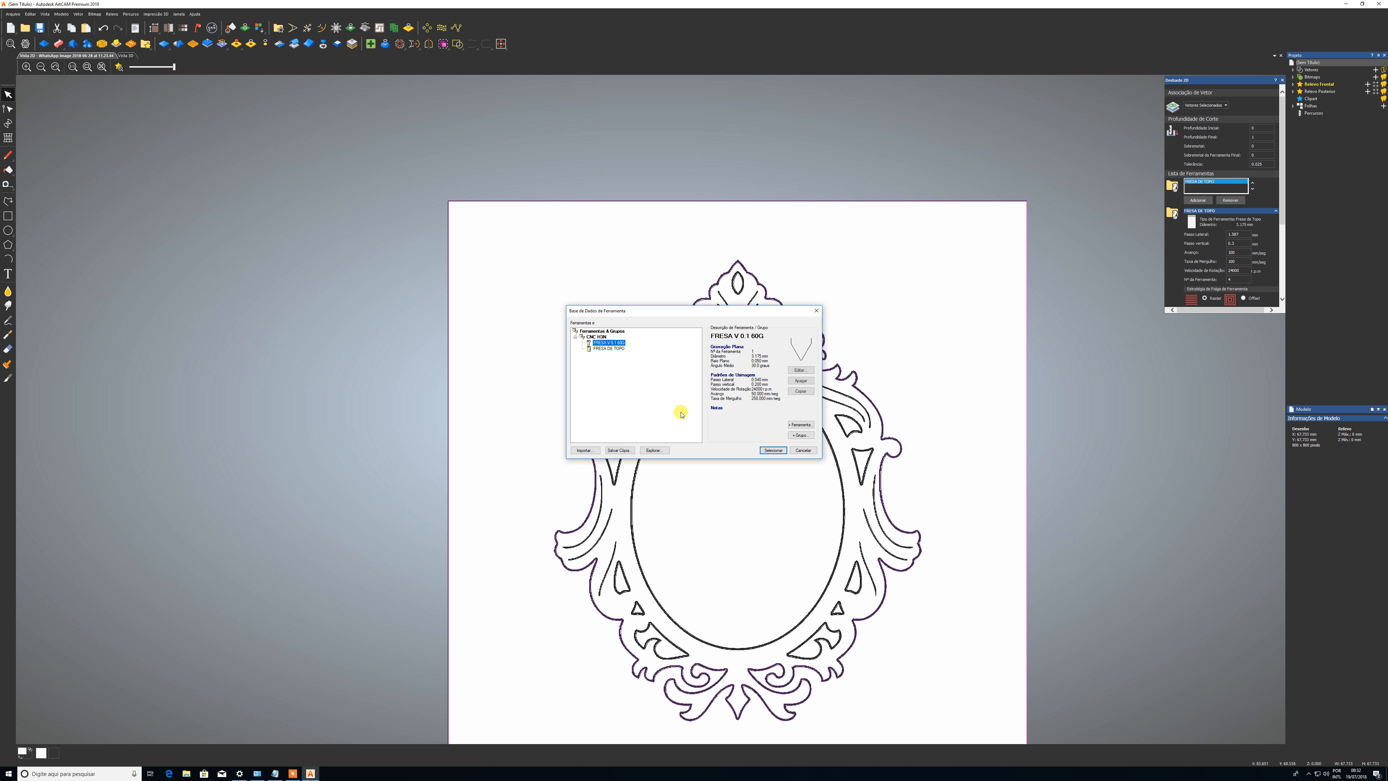
{"action": "left_click", "coordinate": [772, 450]}
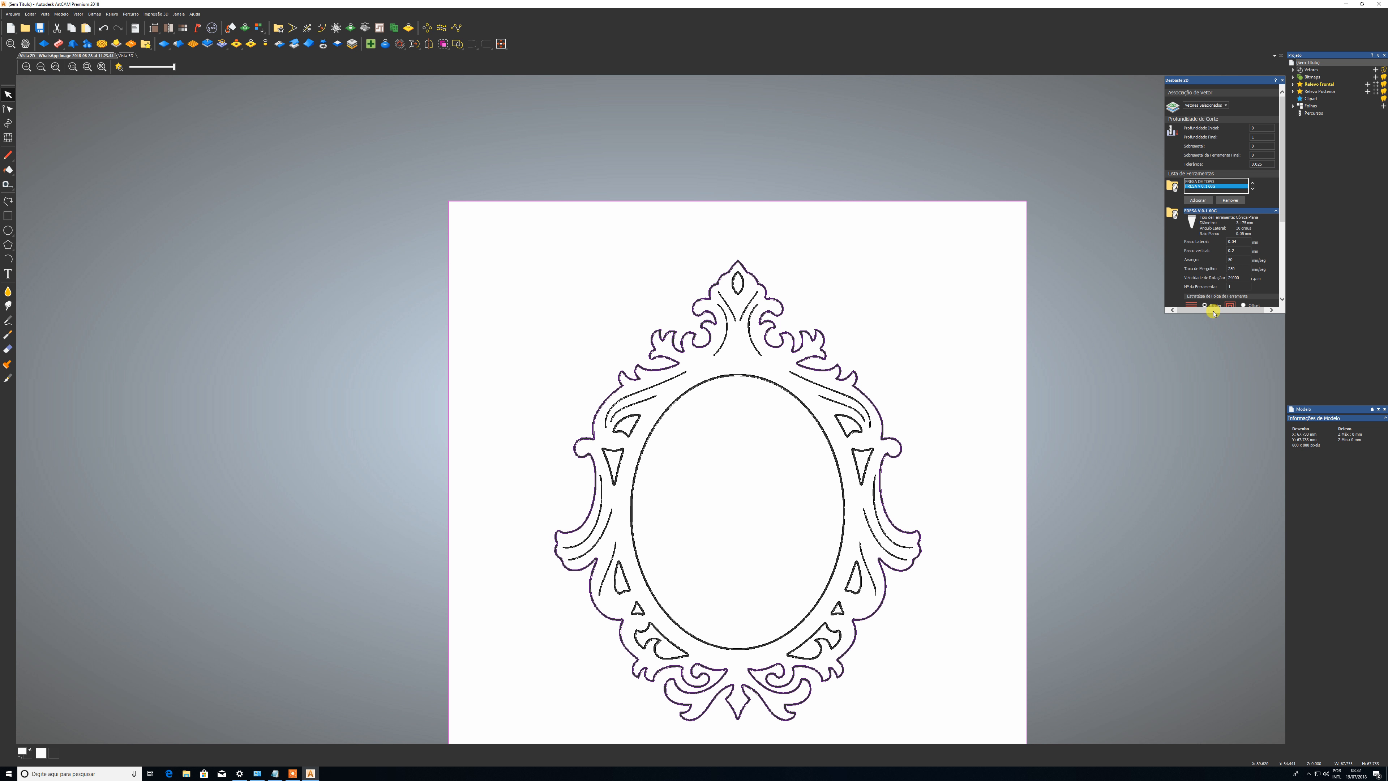
- Use the Offset clearance strategy for both the FRESA DE TOPO end mill and the V bit, with ramp moves added
{"action": "left_click_drag", "start_coordinate": [1213, 316], "coordinate": [1232, 471]}
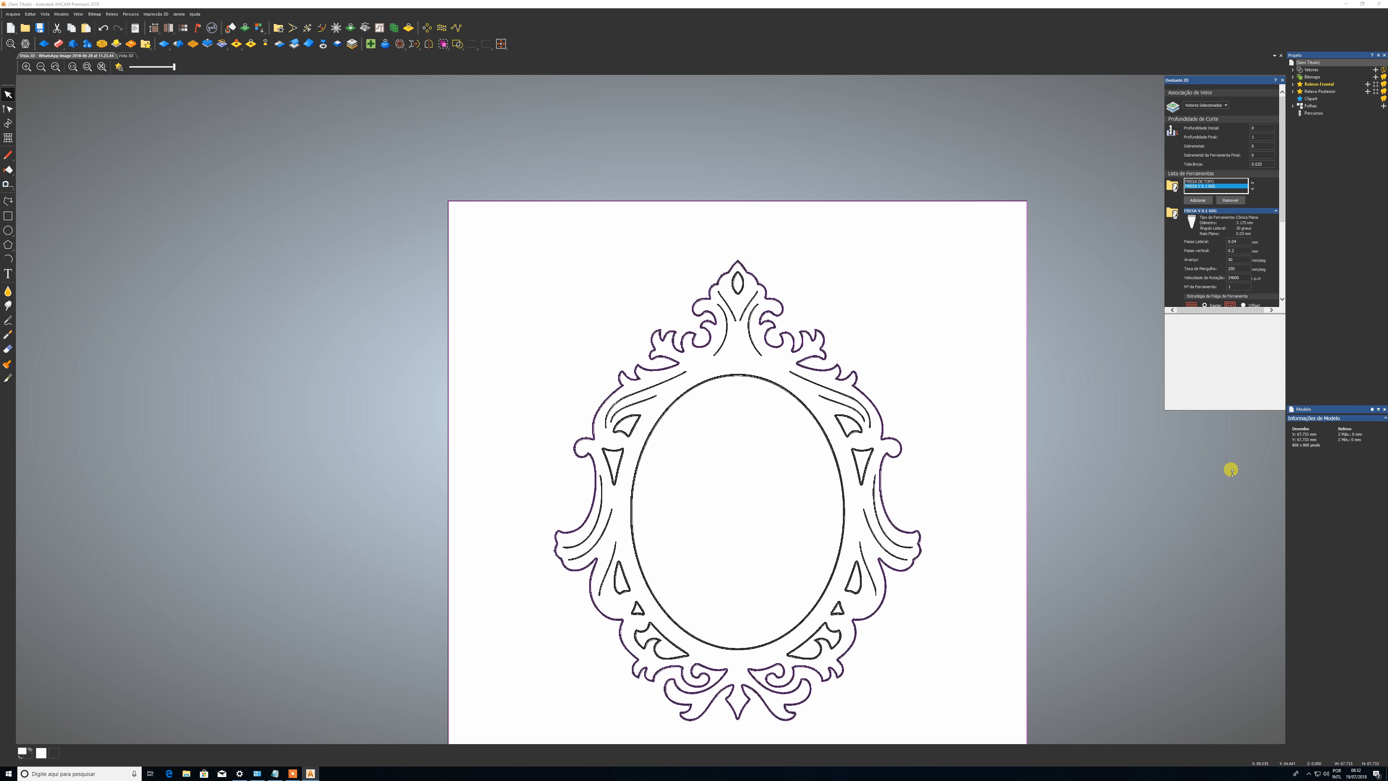
{"action": "left_click", "coordinate": [1202, 181]}
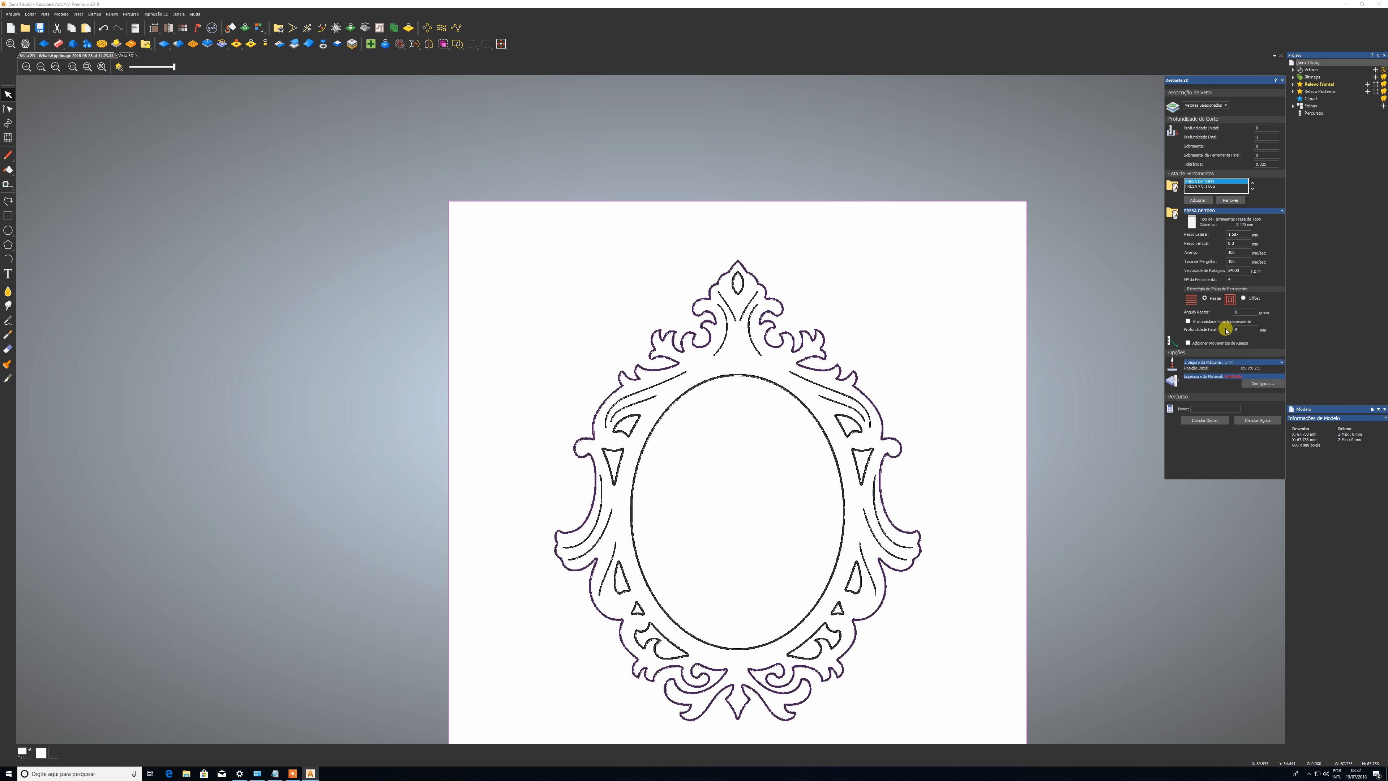
{"action": "left_click", "coordinate": [1242, 298]}
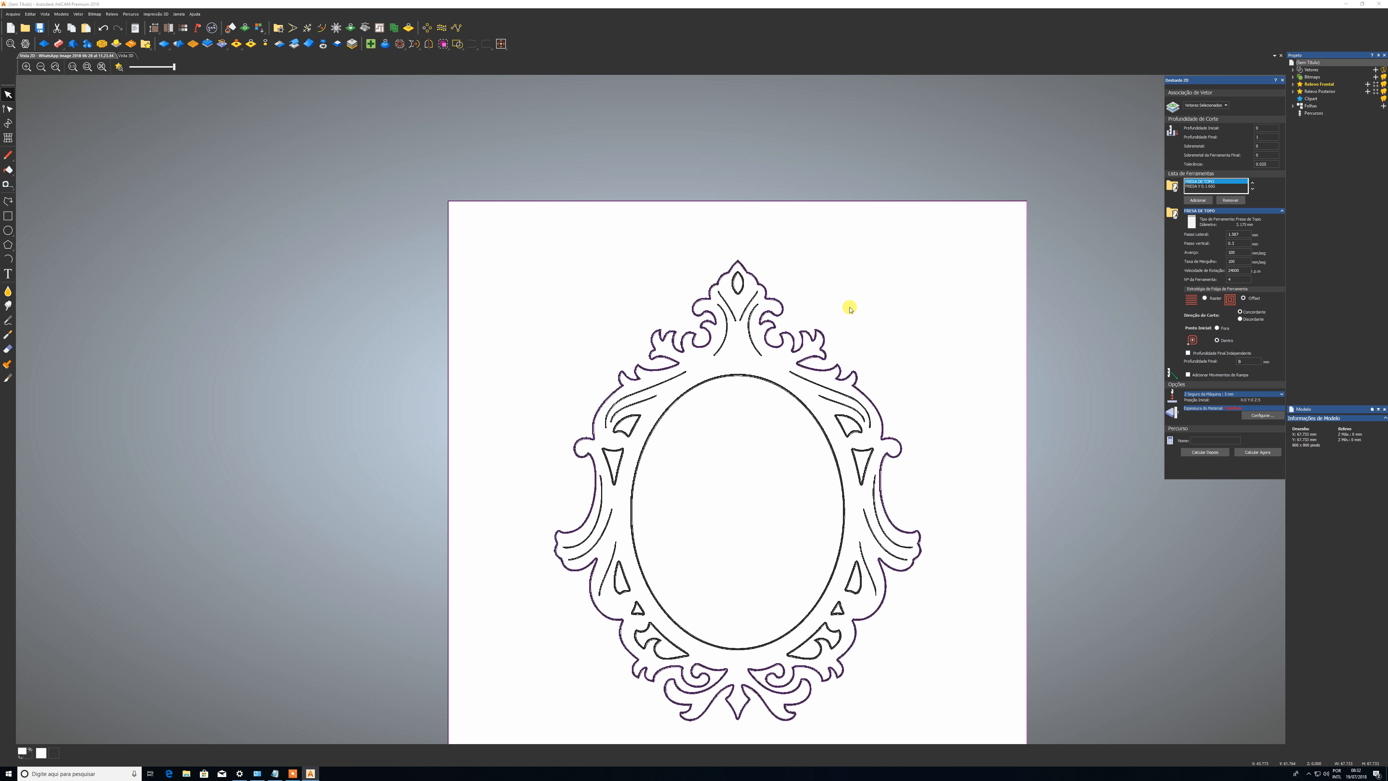
{"action": "left_click", "coordinate": [1189, 375]}
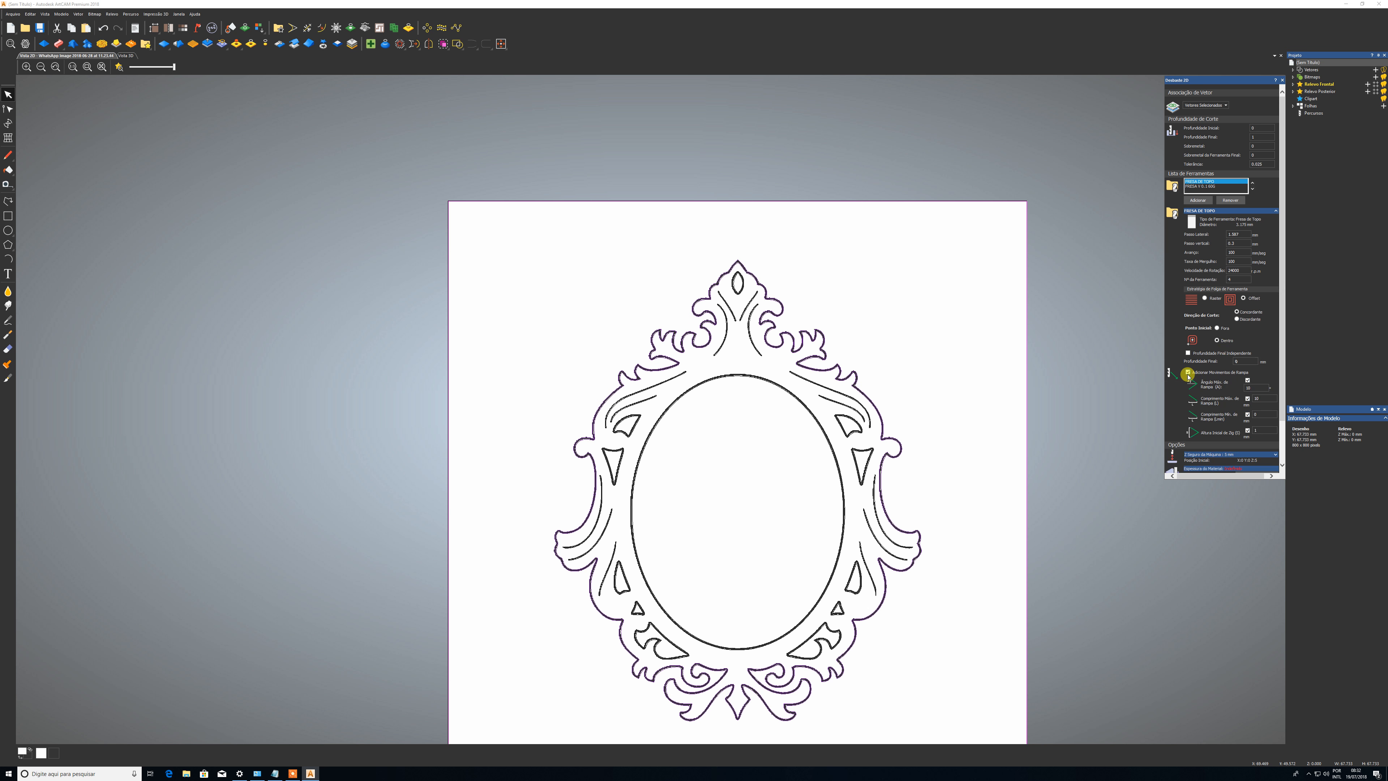
{"action": "scroll", "coordinate": [1227, 341], "scroll_direction": "down", "scroll_amount": 2}
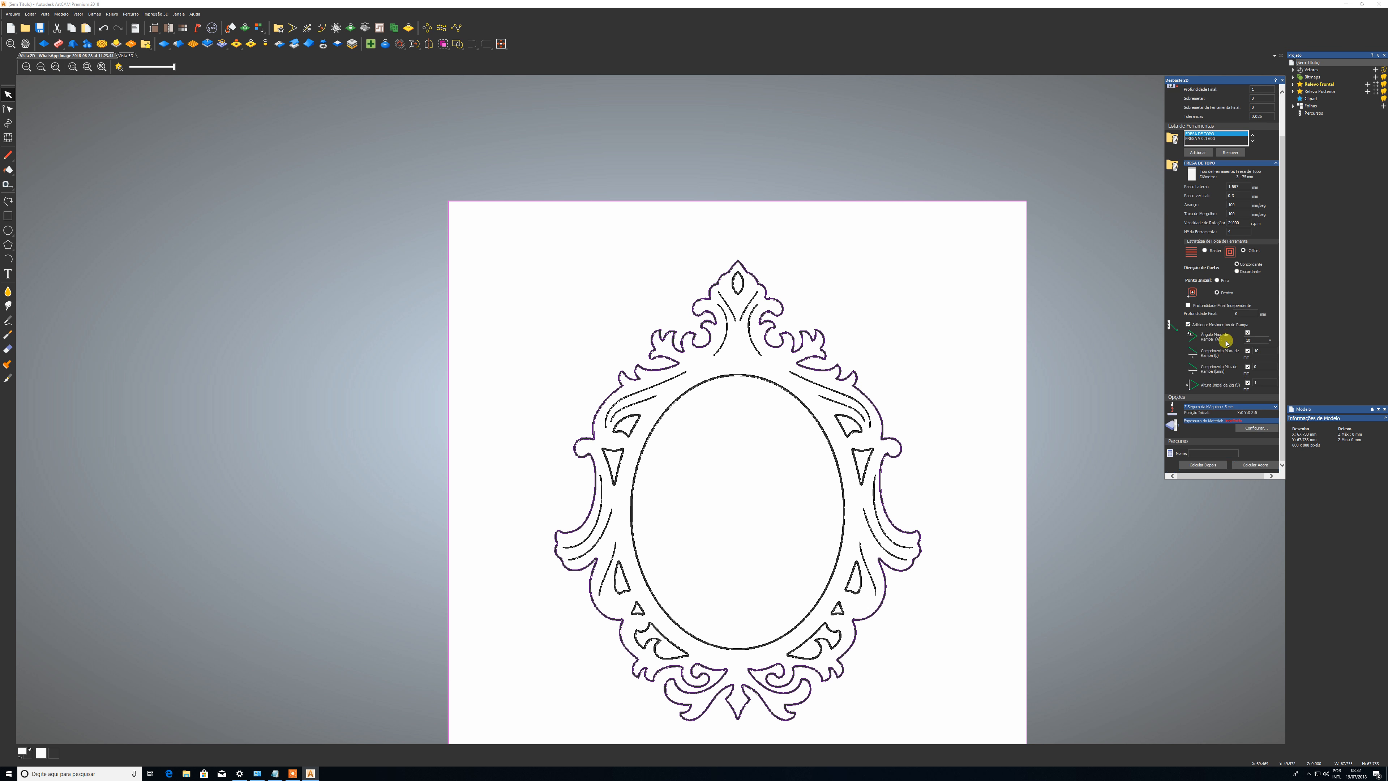
{"action": "scroll", "coordinate": [1227, 342], "scroll_direction": "up", "scroll_amount": 2}
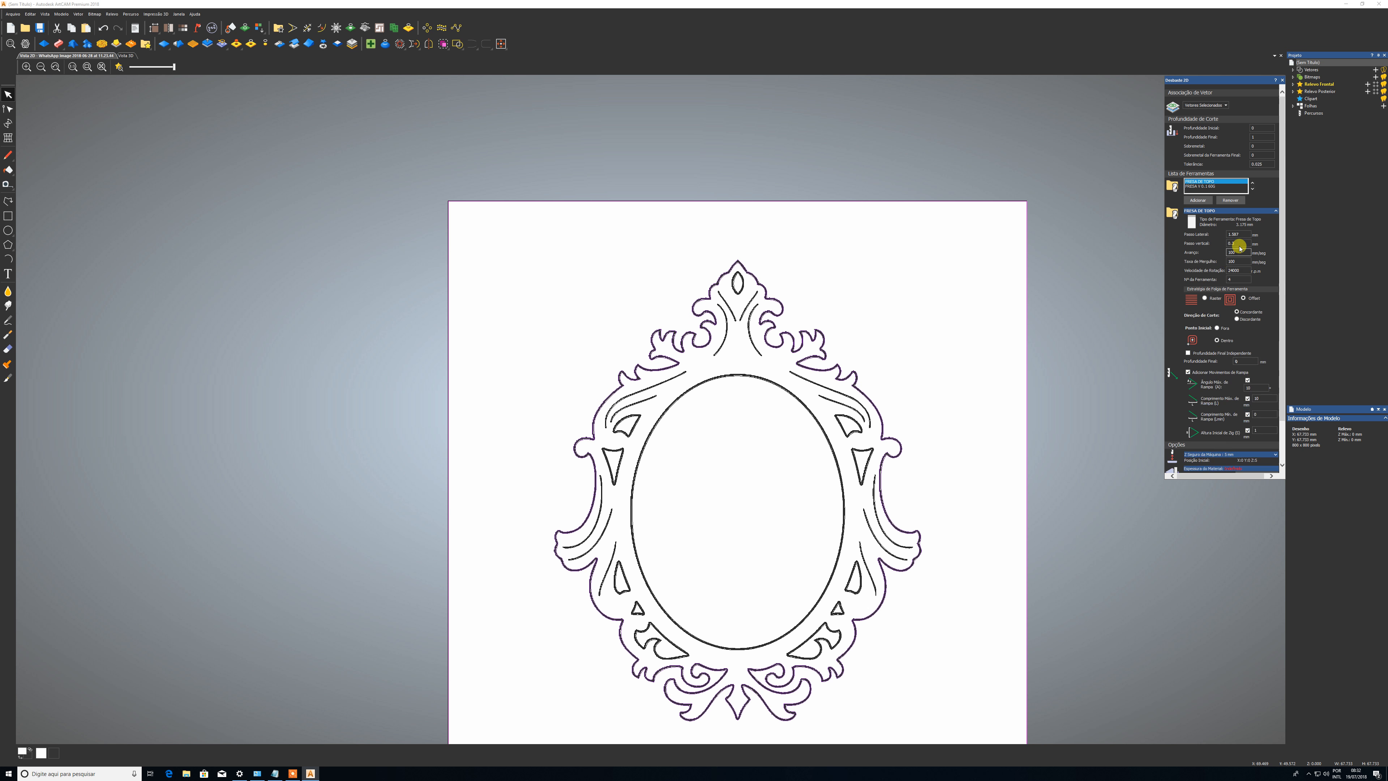
{"action": "left_click", "coordinate": [1201, 187]}
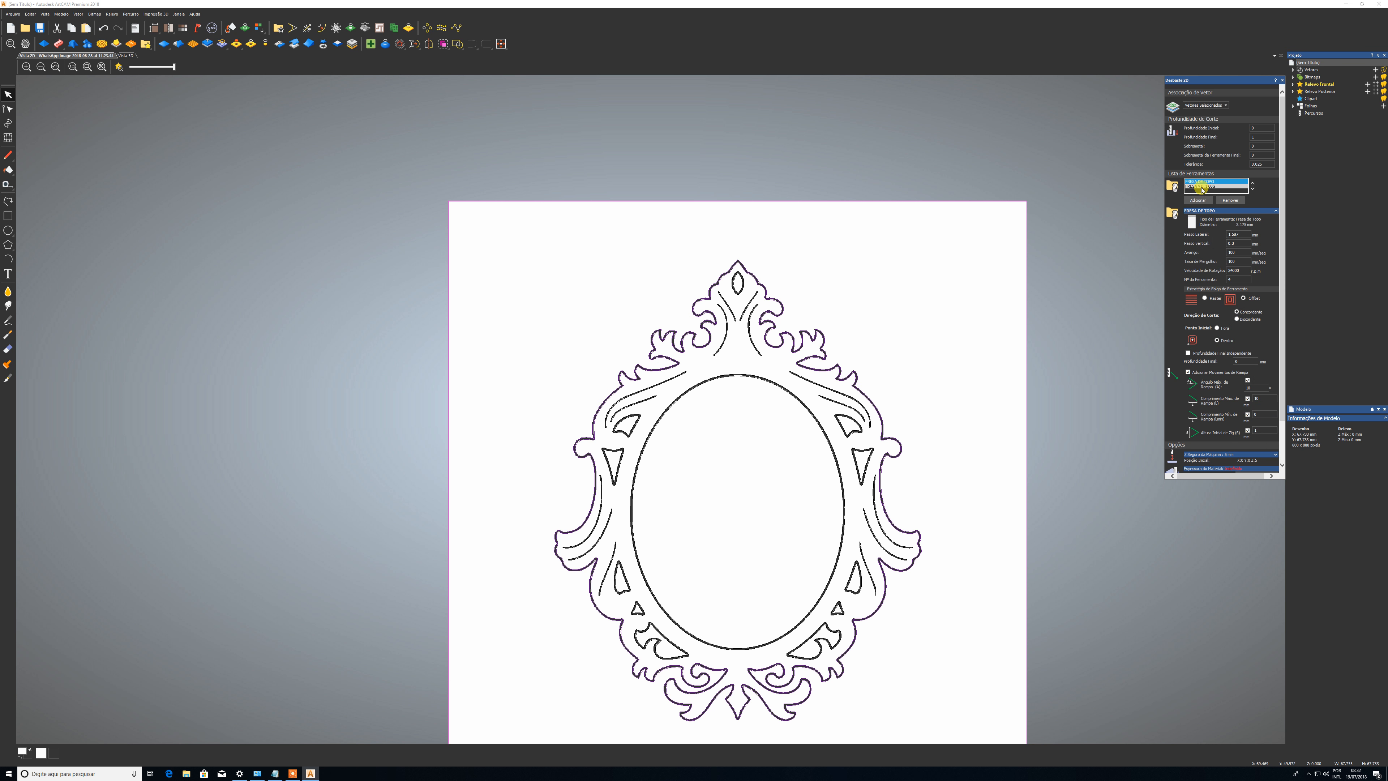
{"action": "left_click", "coordinate": [1244, 305]}
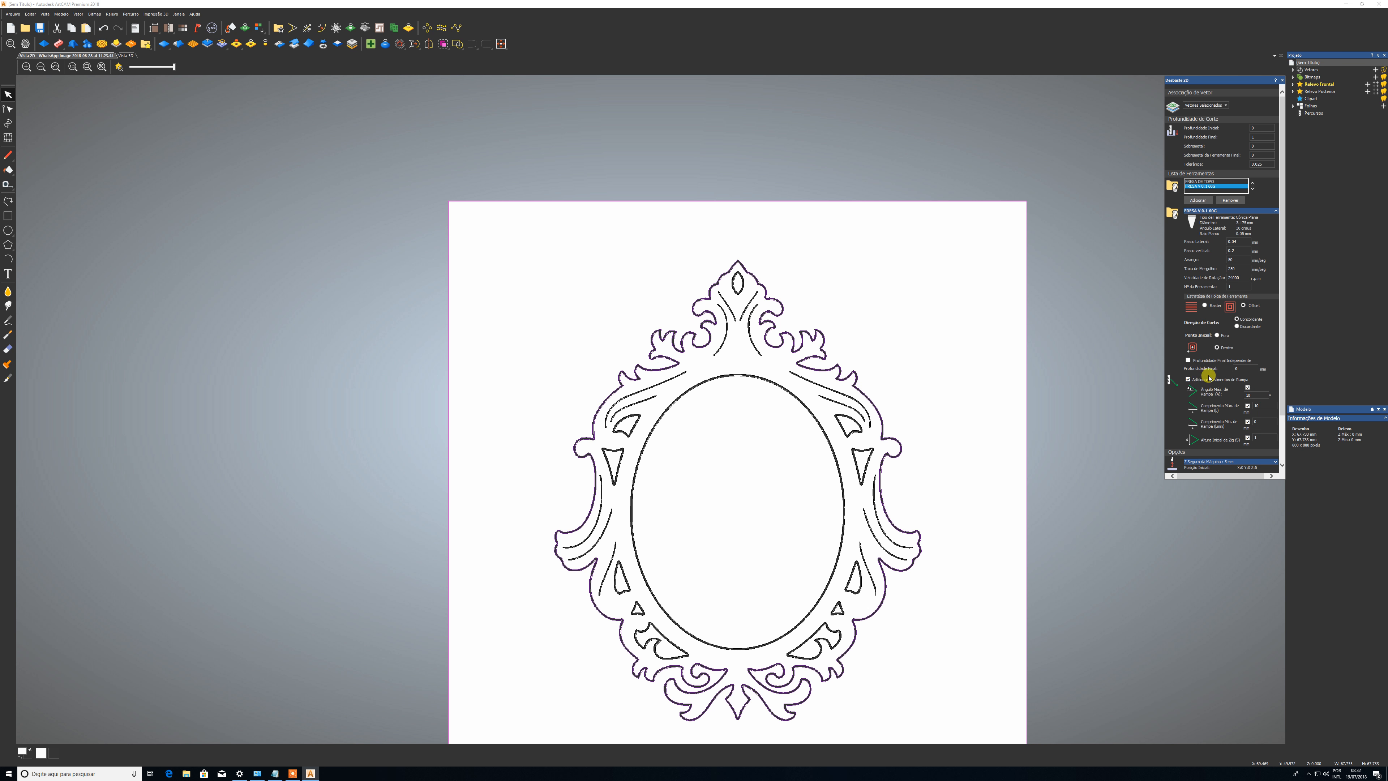
- Set the material thickness to 3 mm in the toolpath's material setup
{"action": "scroll", "coordinate": [1183, 389], "scroll_direction": "down", "scroll_amount": 3}
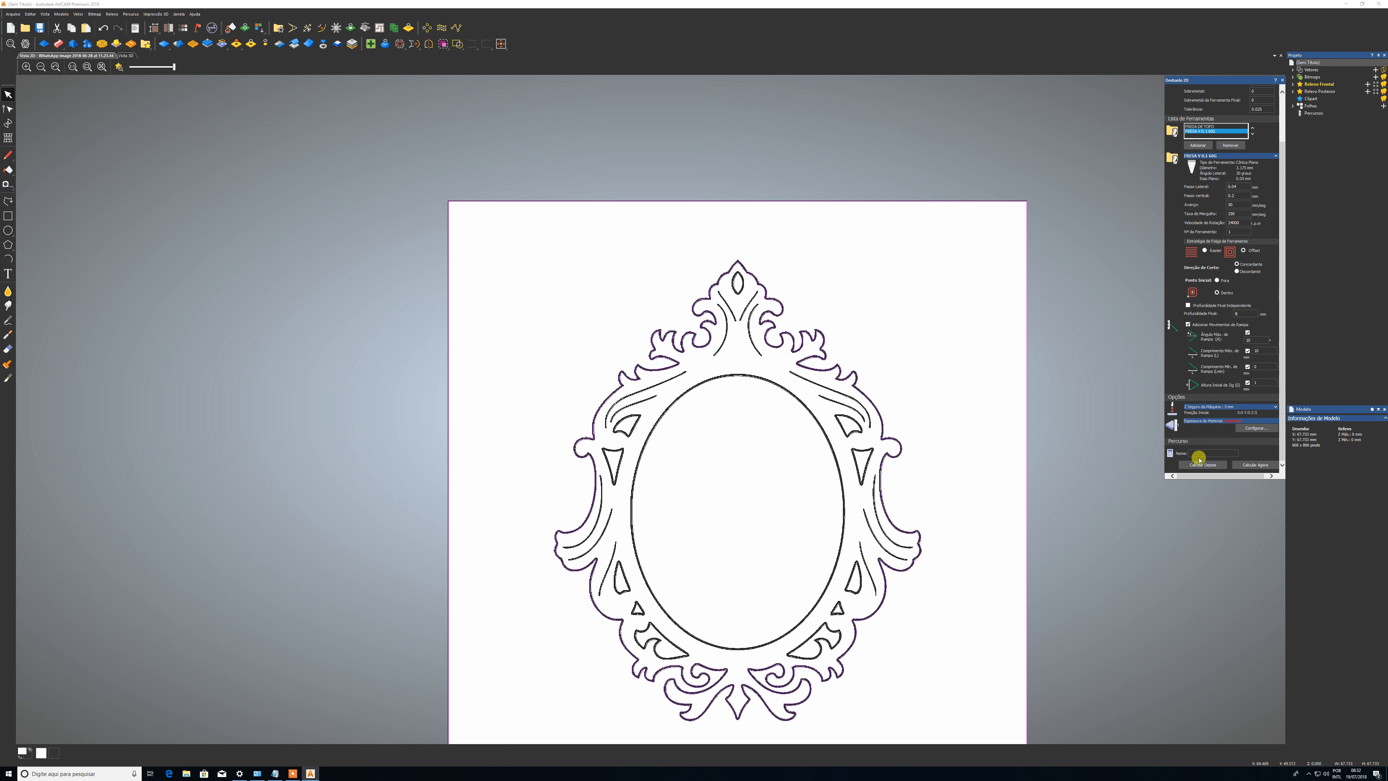
{"action": "left_click", "coordinate": [1249, 428]}
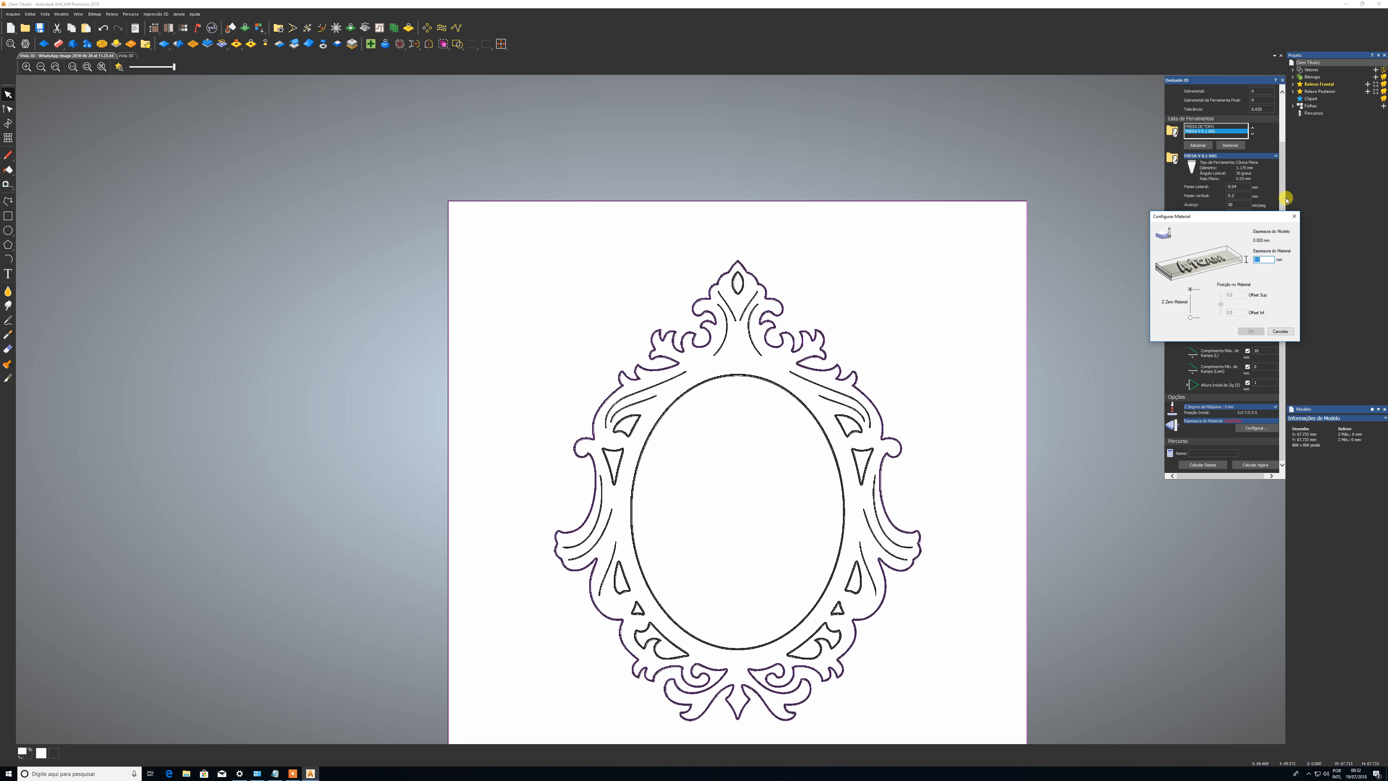
{"action": "type", "text": "3"}
{"action": "left_click", "coordinate": [1250, 332]}
- Name the clearance toolpath DESBASTER EXTERNO and calculate it immediately
{"action": "left_click", "coordinate": [1198, 448]}
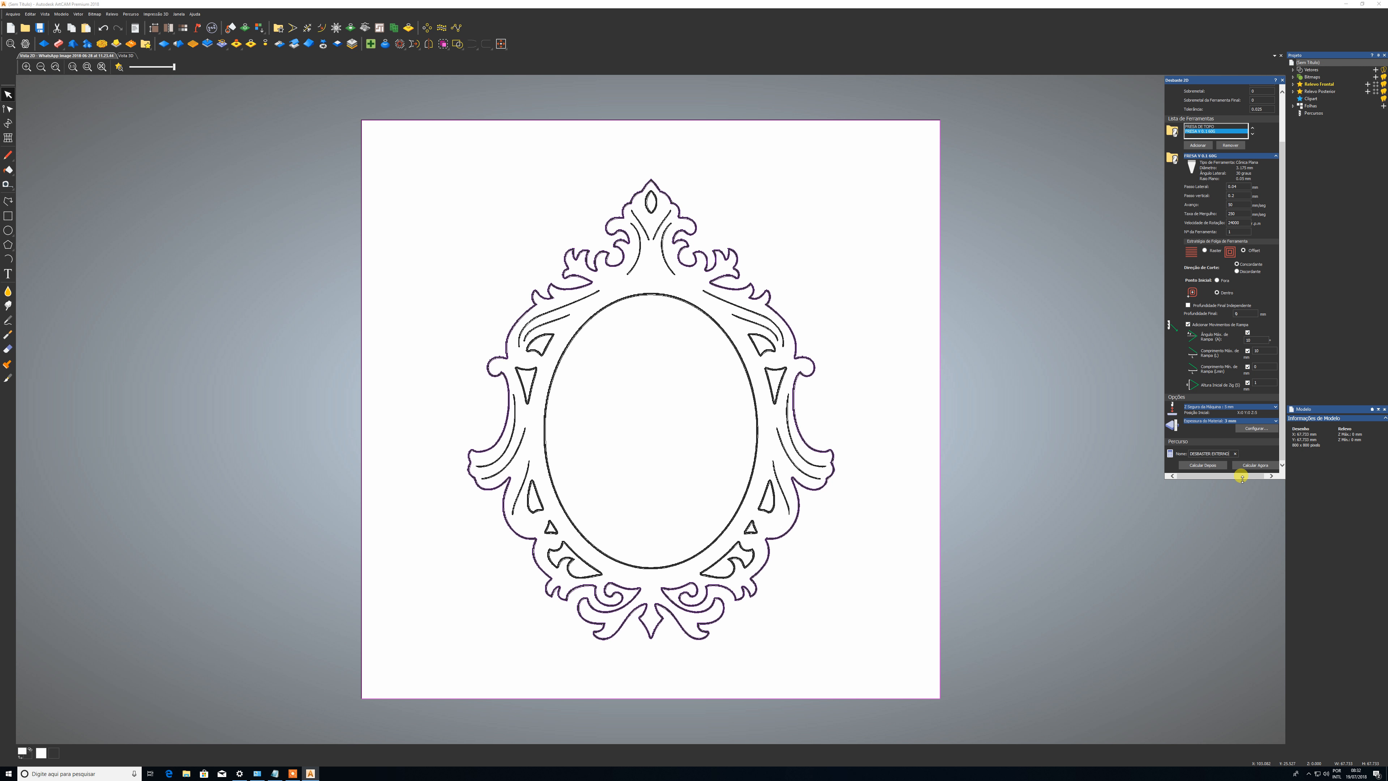
{"action": "left_click", "coordinate": [1241, 466]}
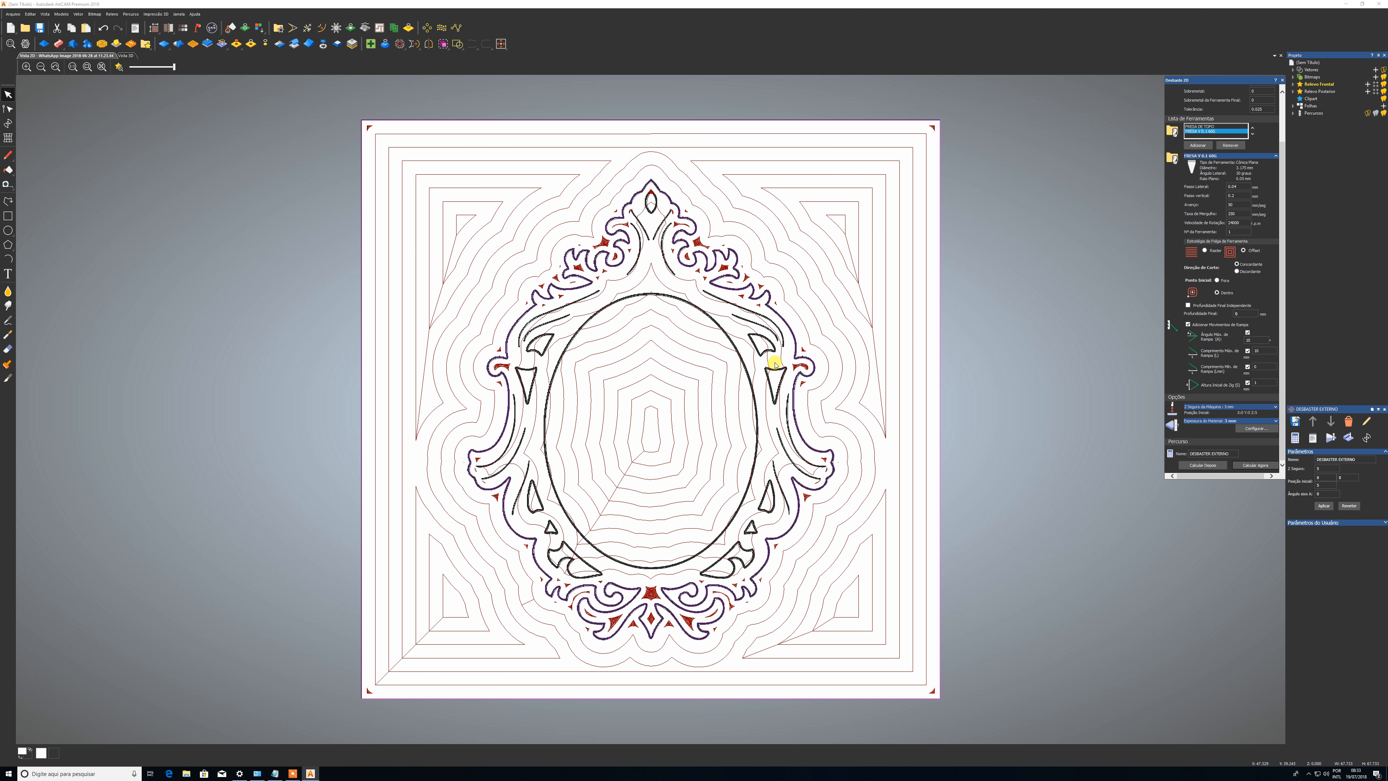
{"action": "scroll", "coordinate": [802, 440], "scroll_direction": "up", "scroll_amount": 5}
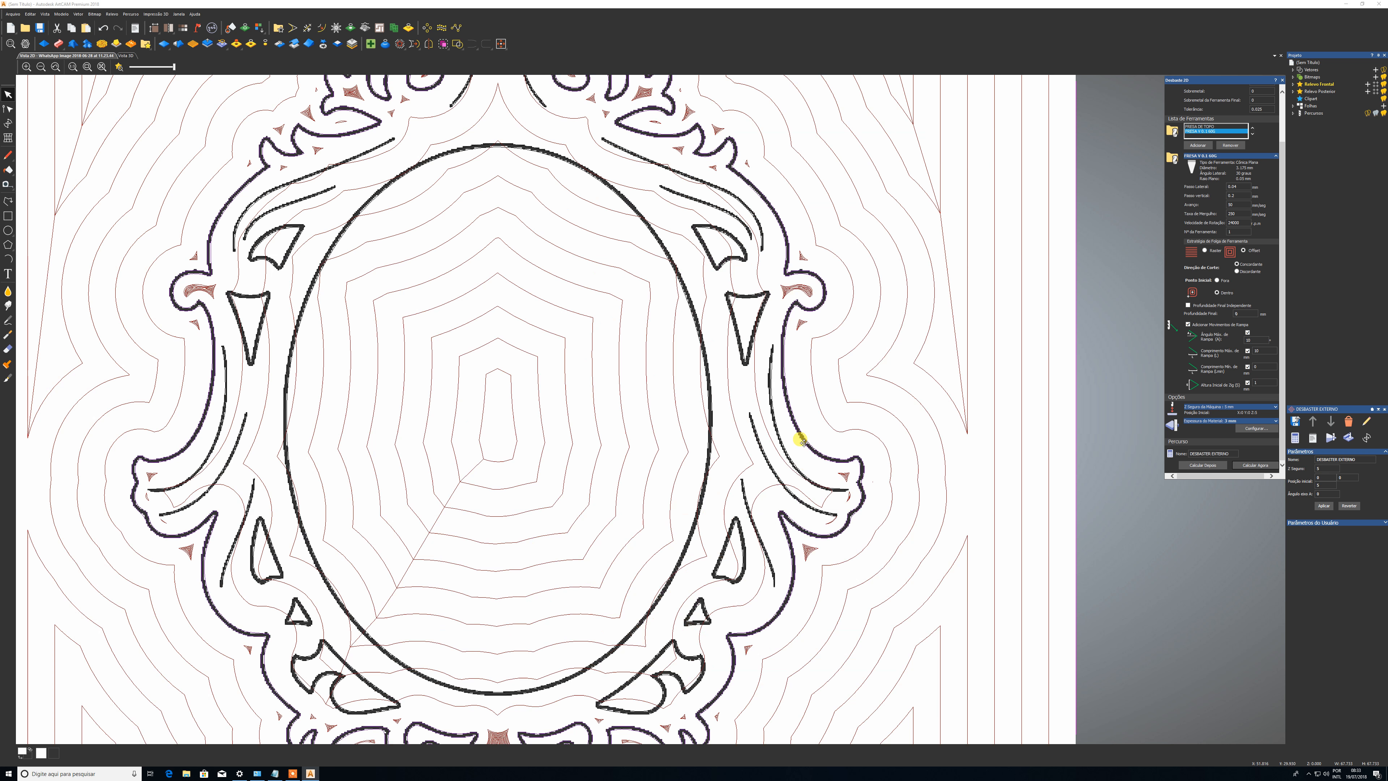
{"action": "scroll", "coordinate": [787, 411], "scroll_direction": "down", "scroll_amount": 5}
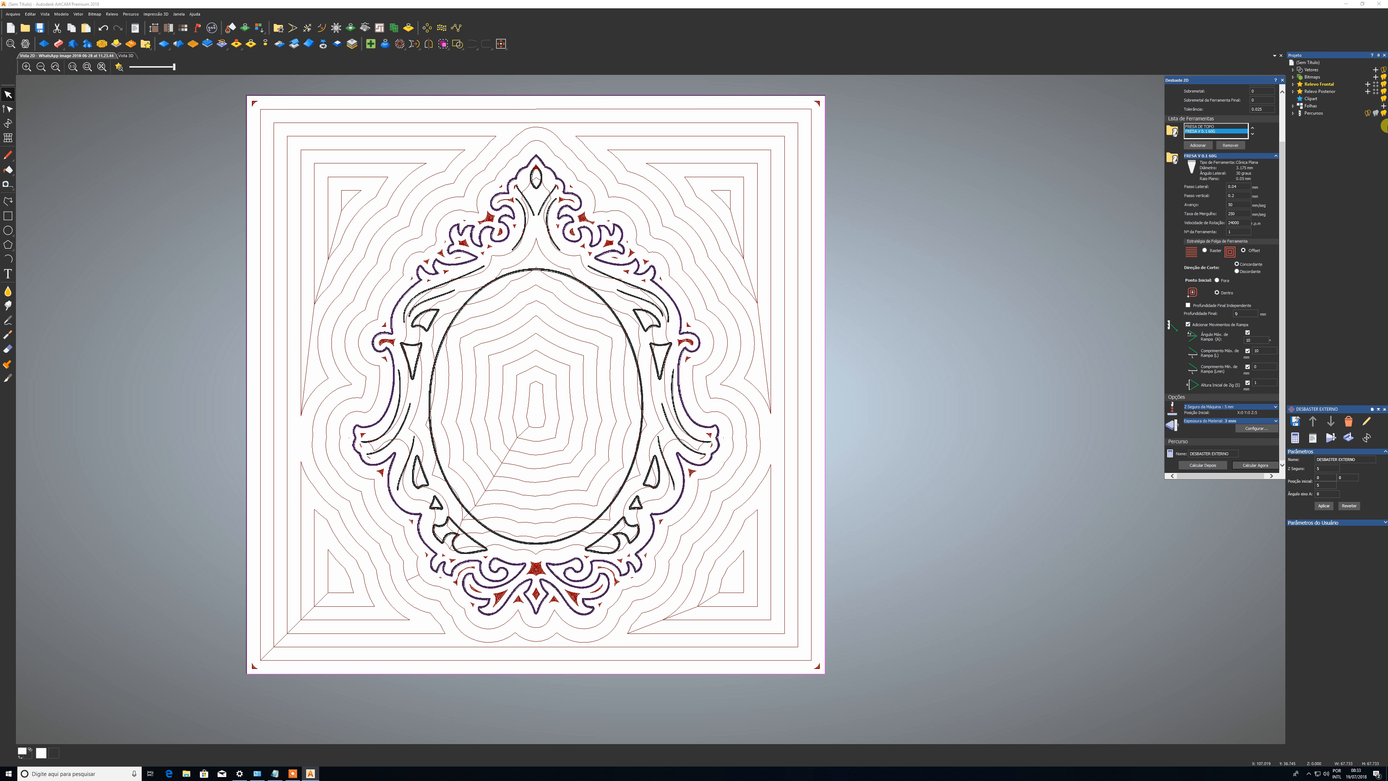
- Simulate all toolpaths on the whole model at high-detail resolution and inspect the carved frame from a tilted 3D view
{"action": "right_click", "coordinate": [1312, 114]}
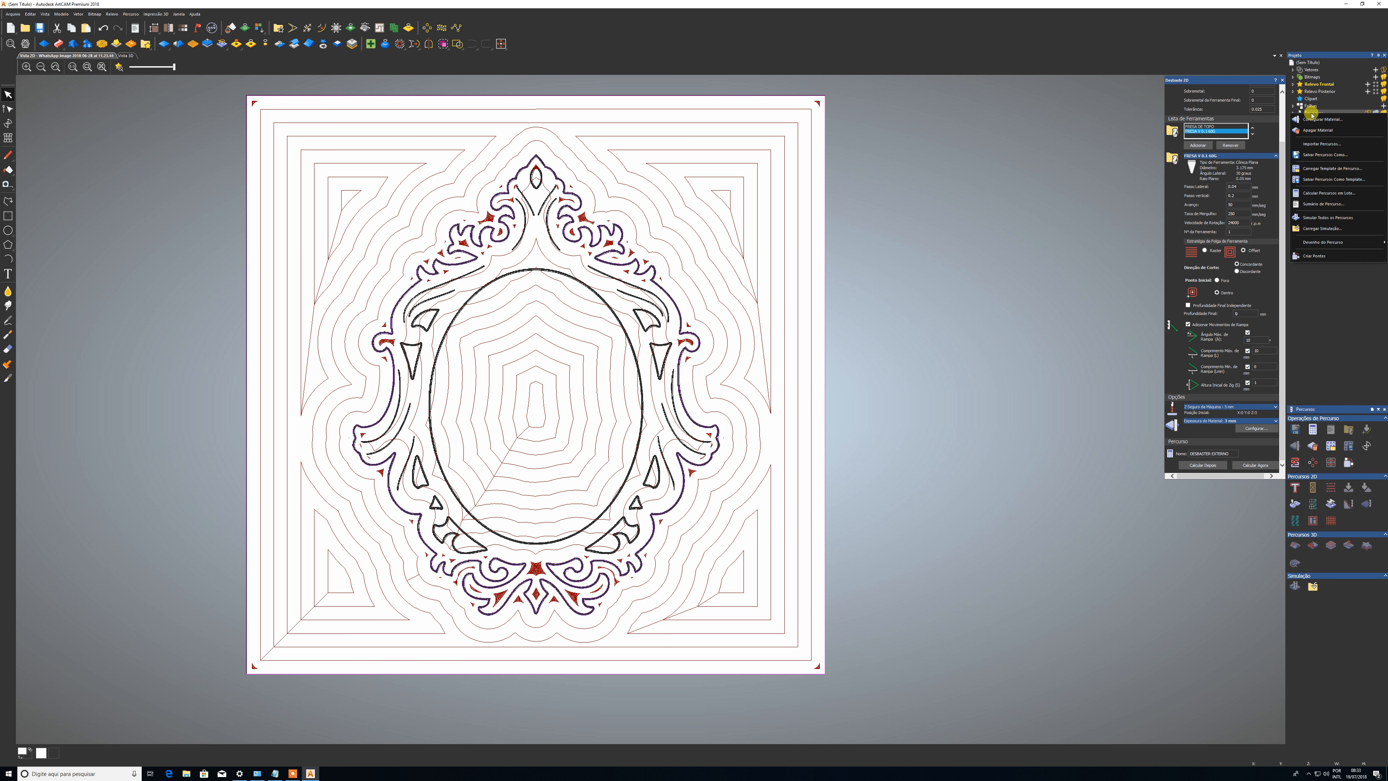
{"action": "left_click", "coordinate": [1345, 218]}
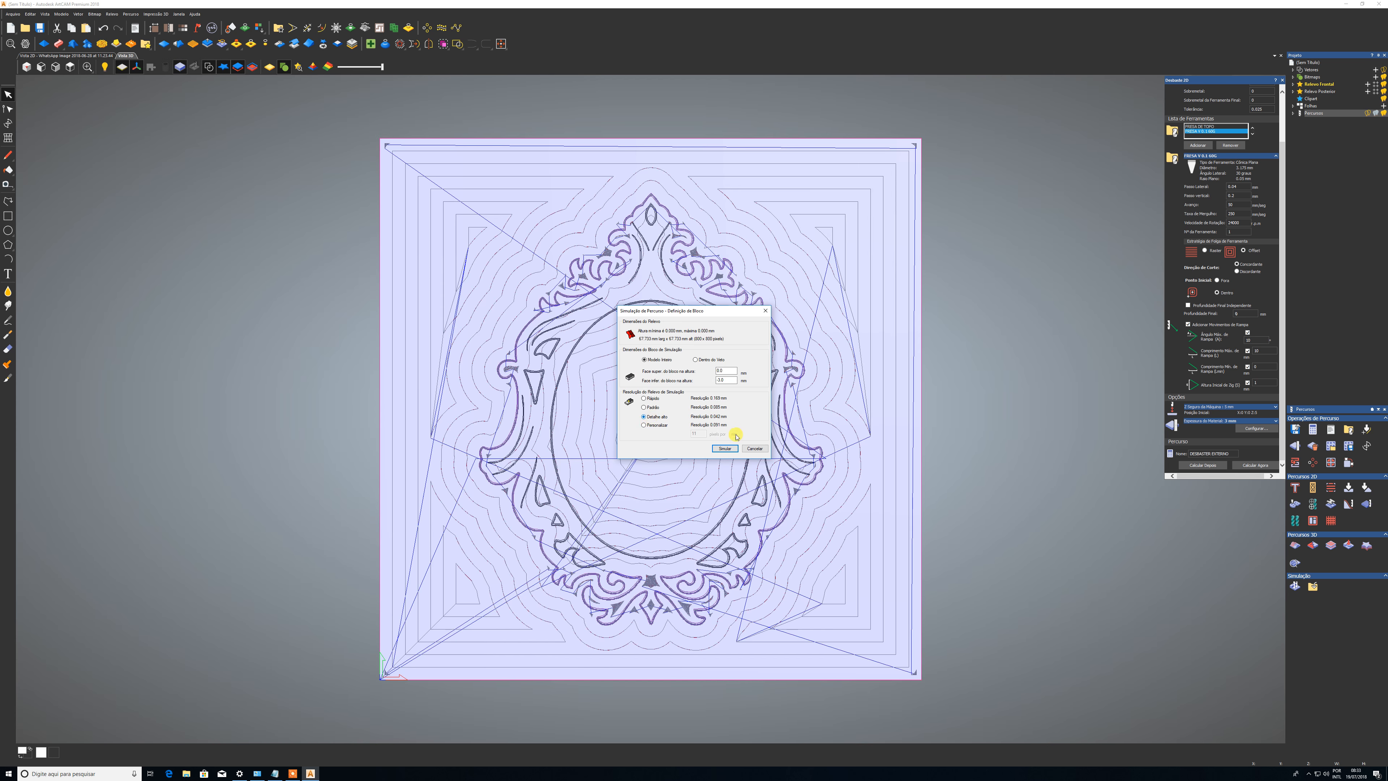
{"action": "left_click", "coordinate": [724, 448]}
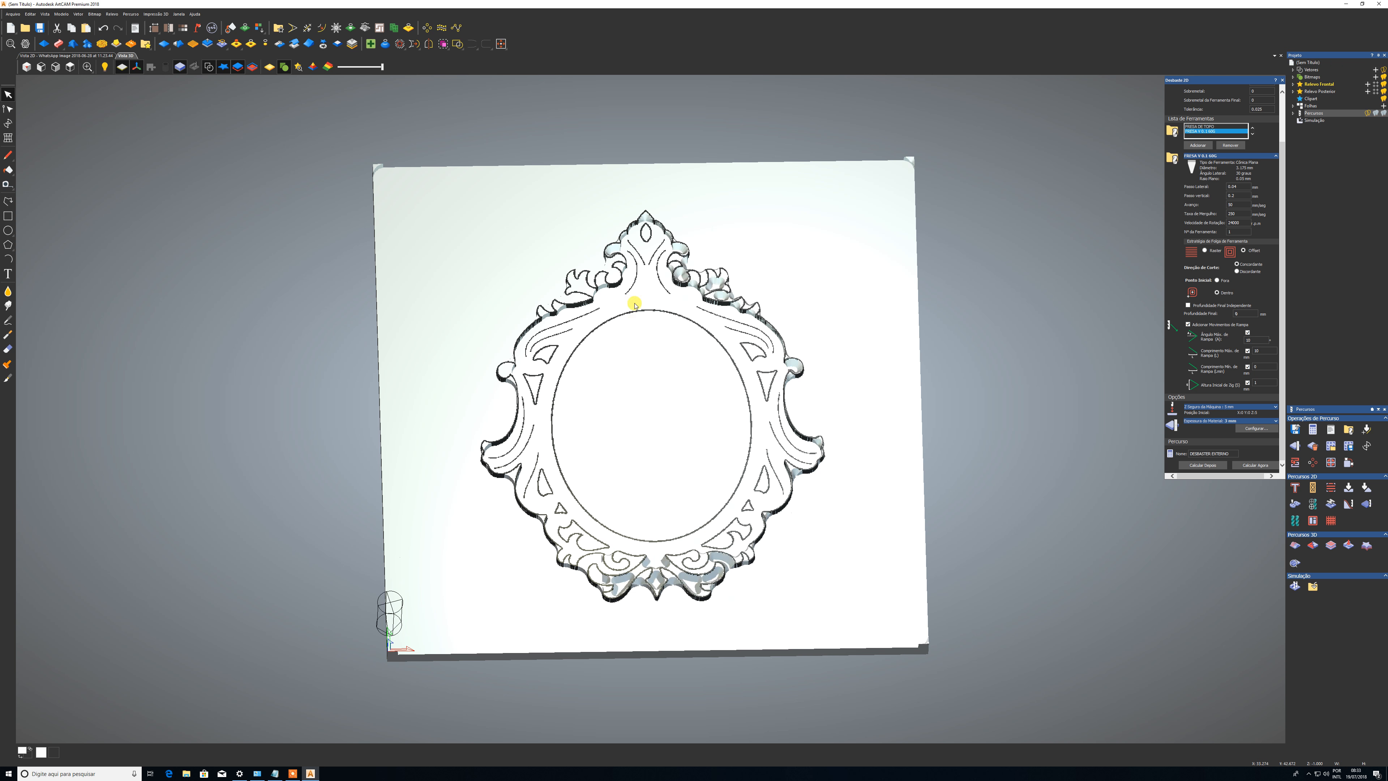
{"action": "left_click_drag", "start_coordinate": [634, 294], "coordinate": [634, 283]}
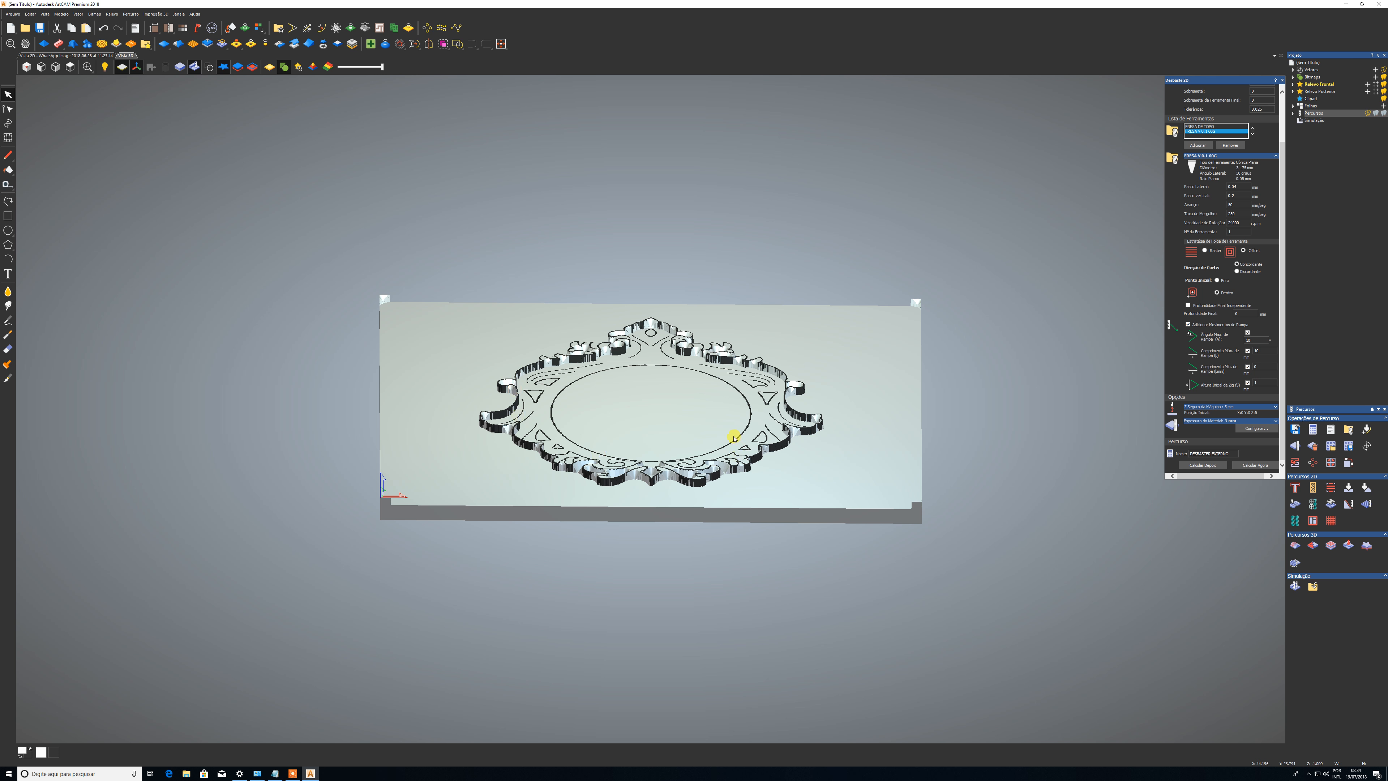
- Hide the calculated toolpath in the 2D view and deselect all vectors
{"action": "left_click", "coordinate": [69, 56]}
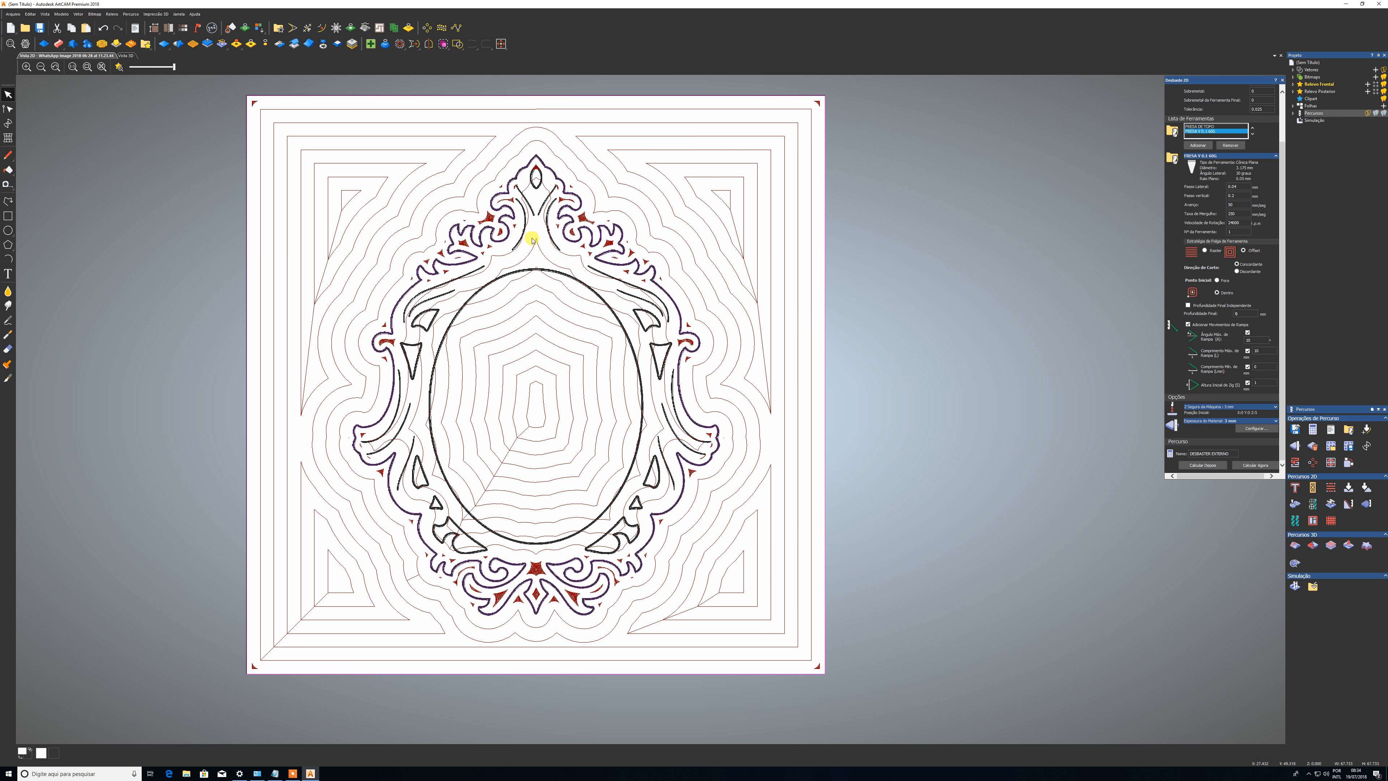
{"action": "left_click", "coordinate": [1193, 465]}
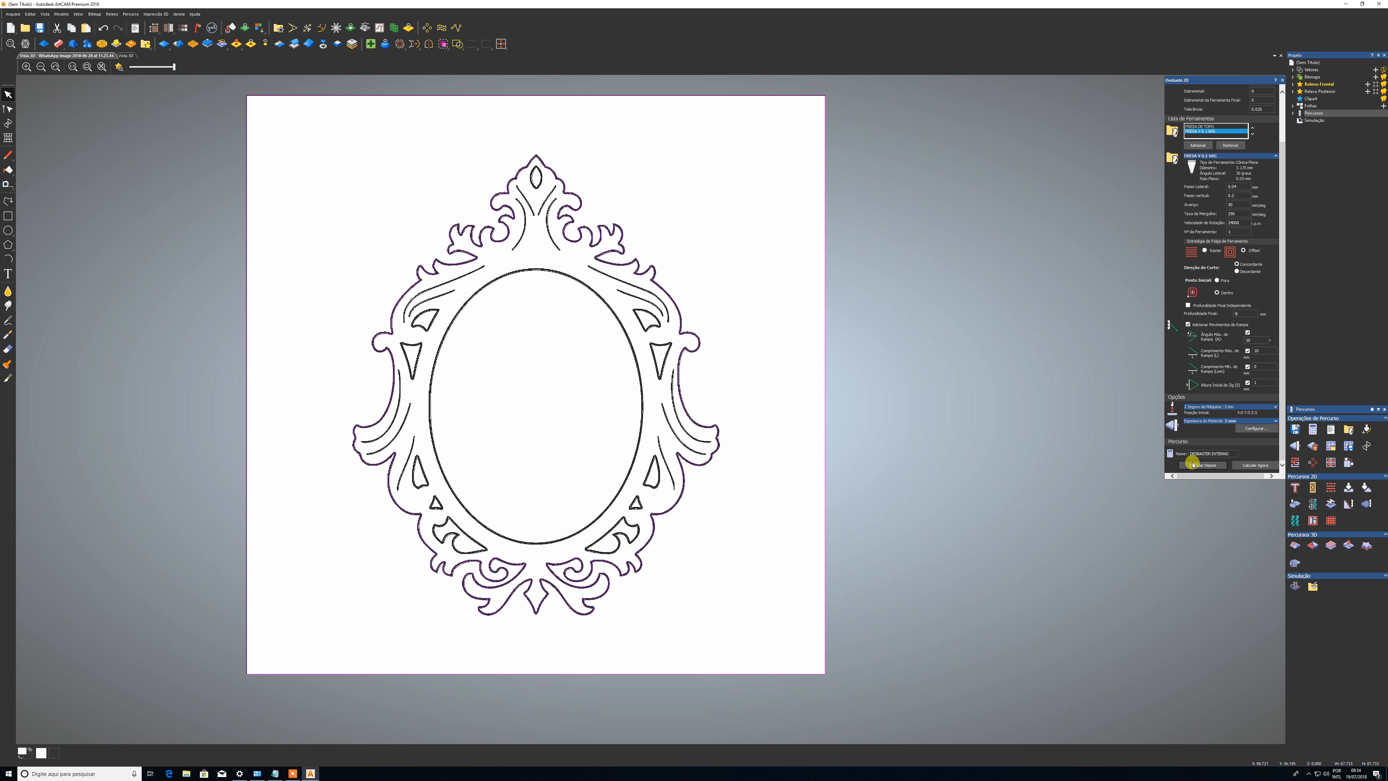
{"action": "left_click", "coordinate": [304, 277]}
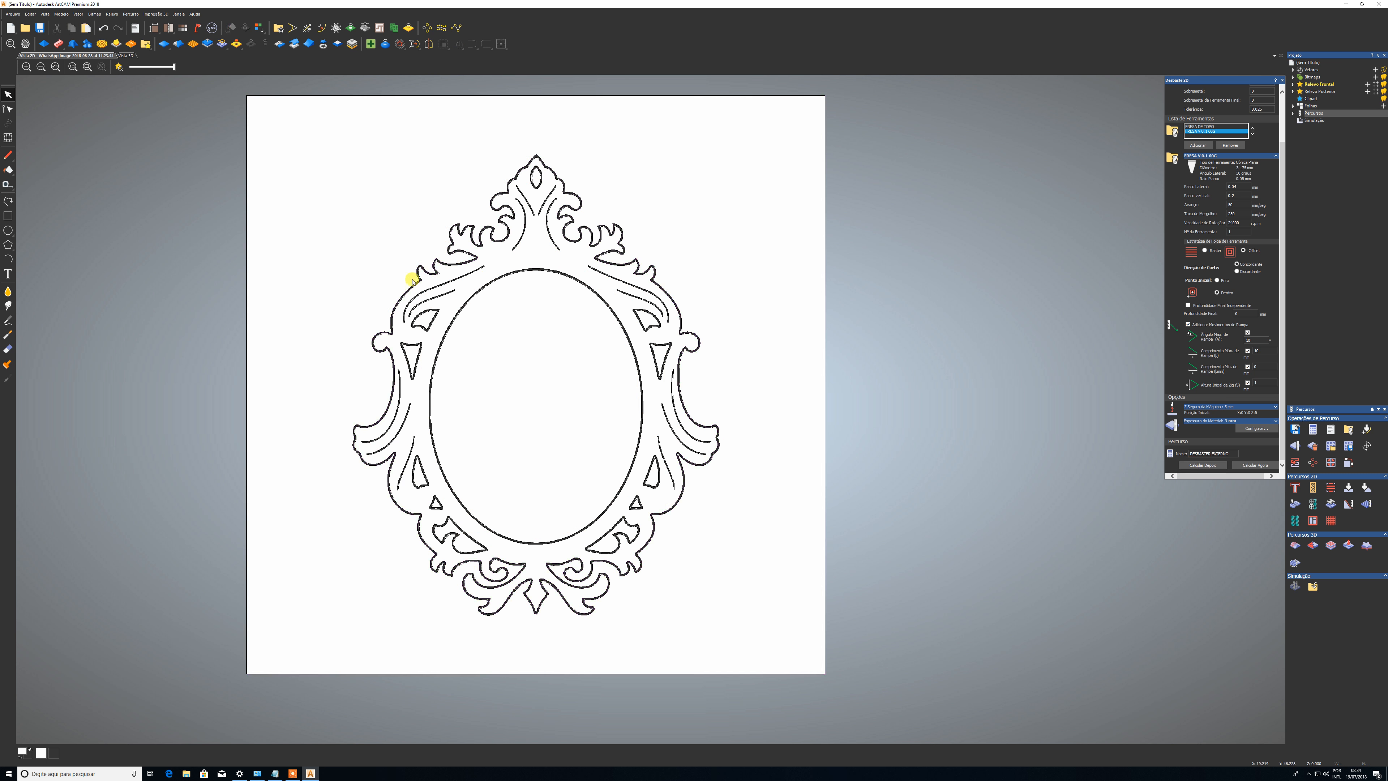
- Select the frame's oval opening and outer contour together with some inner detail vectors on its left side
{"action": "left_click", "coordinate": [471, 264]}
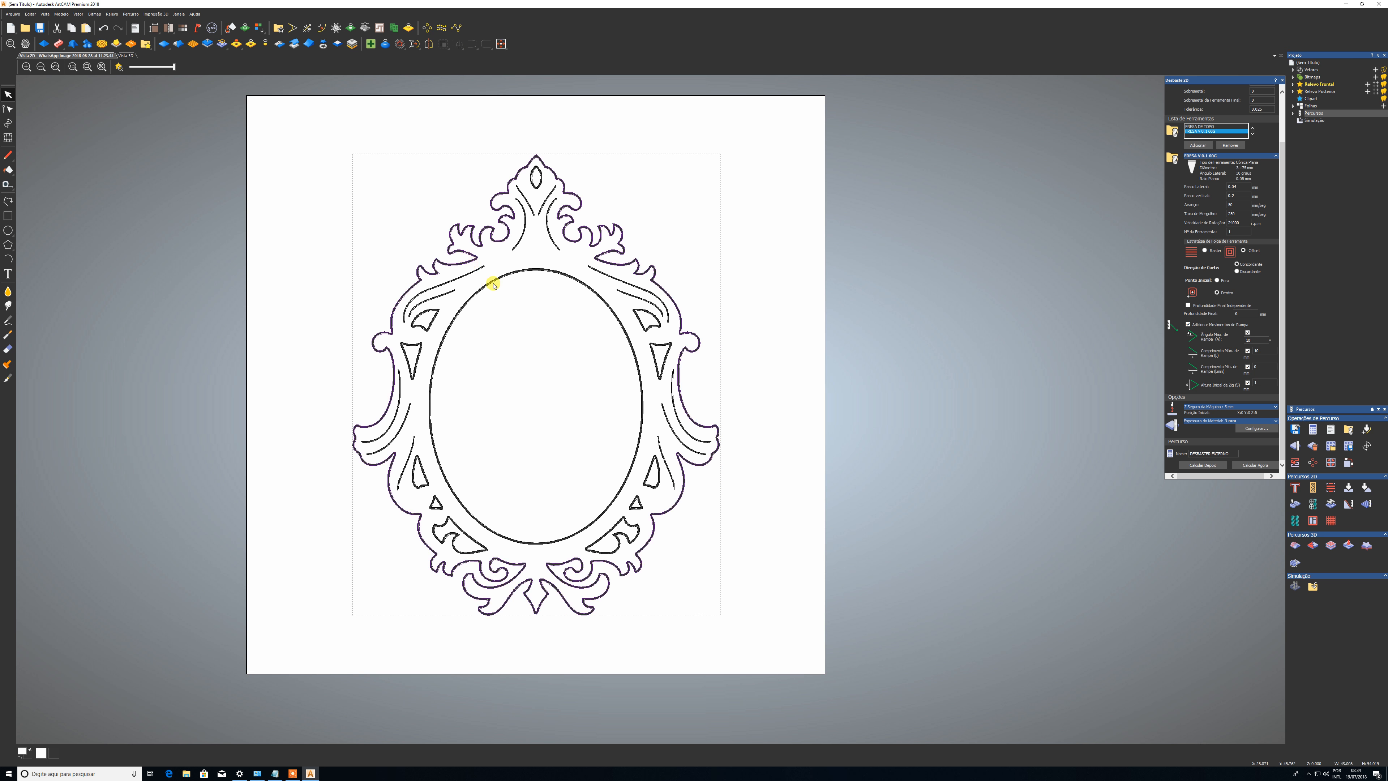
{"action": "left_click", "coordinate": [491, 281]}
{"action": "left_click_drag", "start_coordinate": [508, 312], "coordinate": [500, 274]}
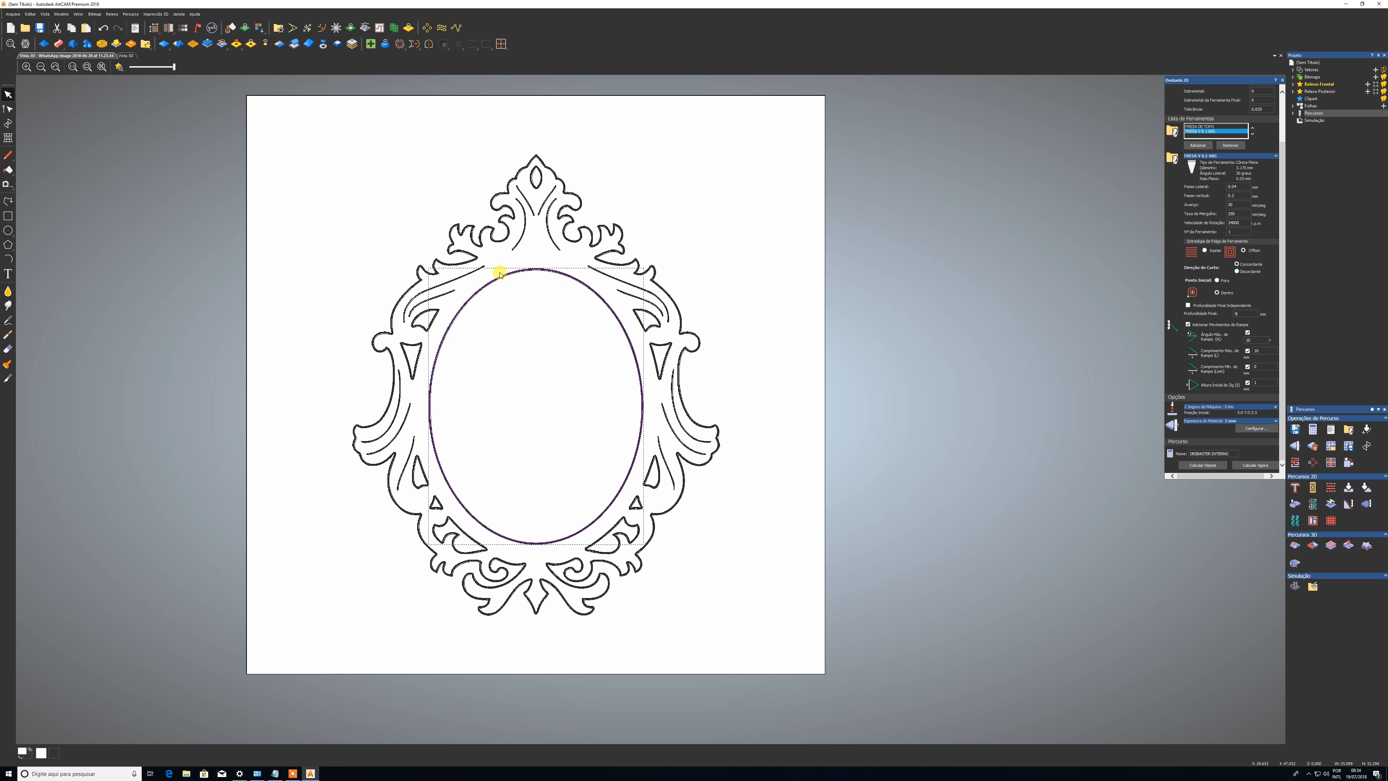
{"action": "left_click", "coordinate": [493, 236], "text": "shift"}
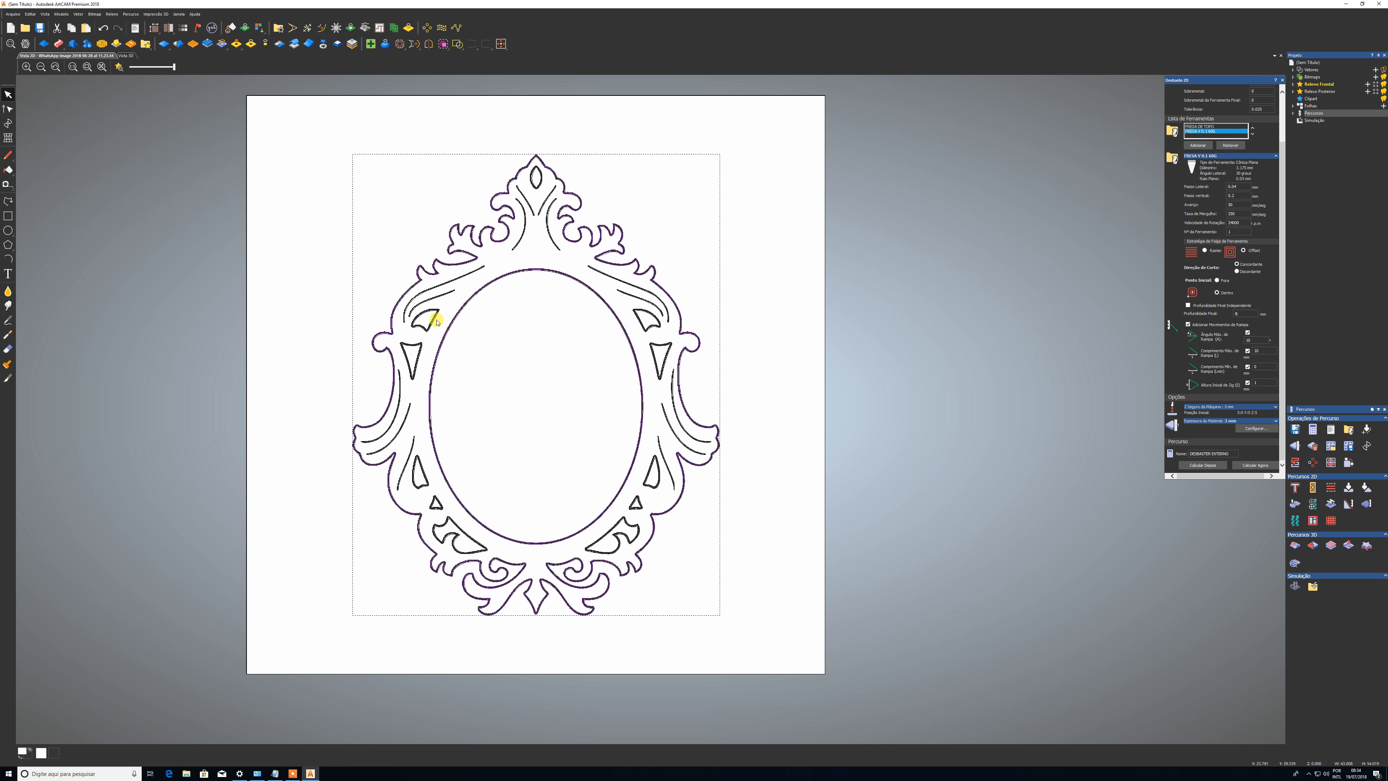
{"action": "left_click_drag", "start_coordinate": [440, 319], "coordinate": [414, 287]}
{"action": "left_click_drag", "start_coordinate": [409, 415], "coordinate": [411, 417]}
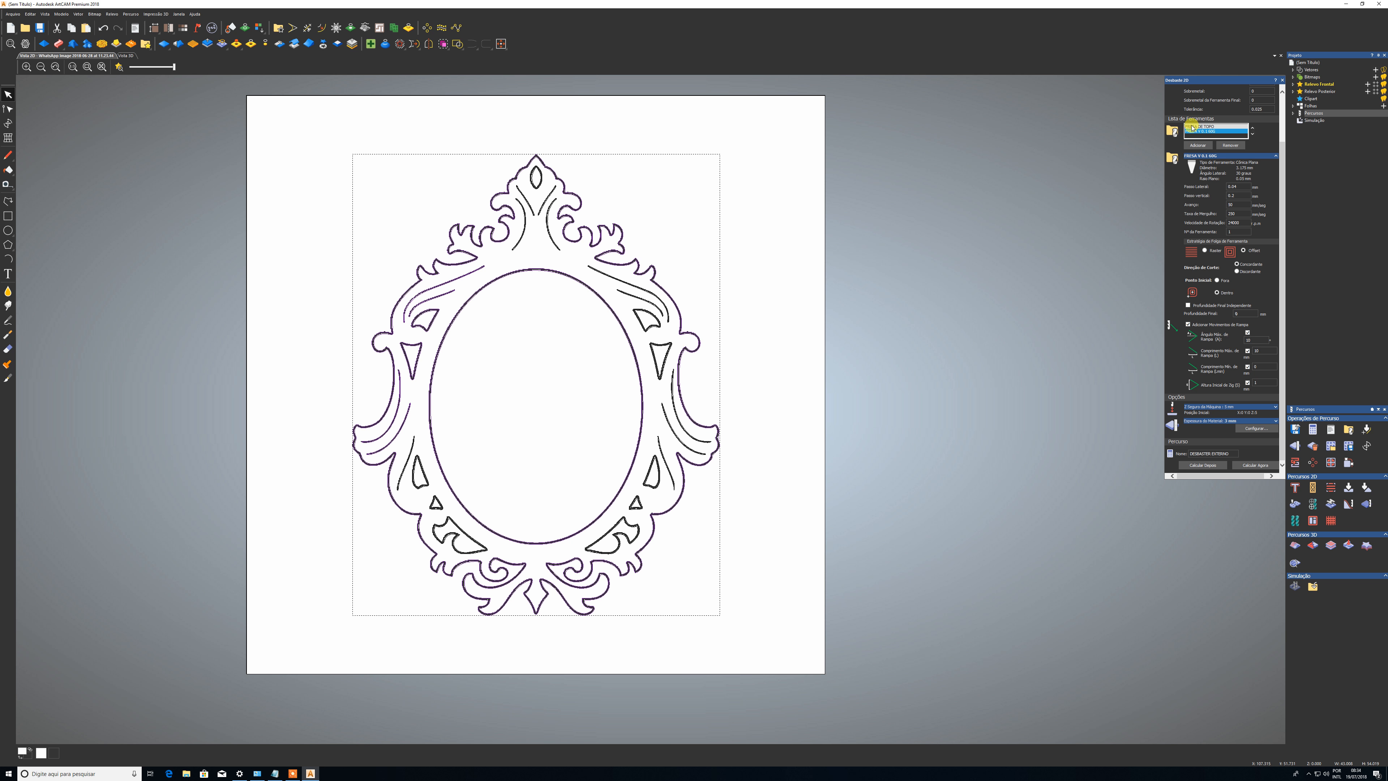
- Try to calculate the area clearance toolpath for the selected contours and inner details
{"action": "left_click", "coordinate": [1255, 465]}
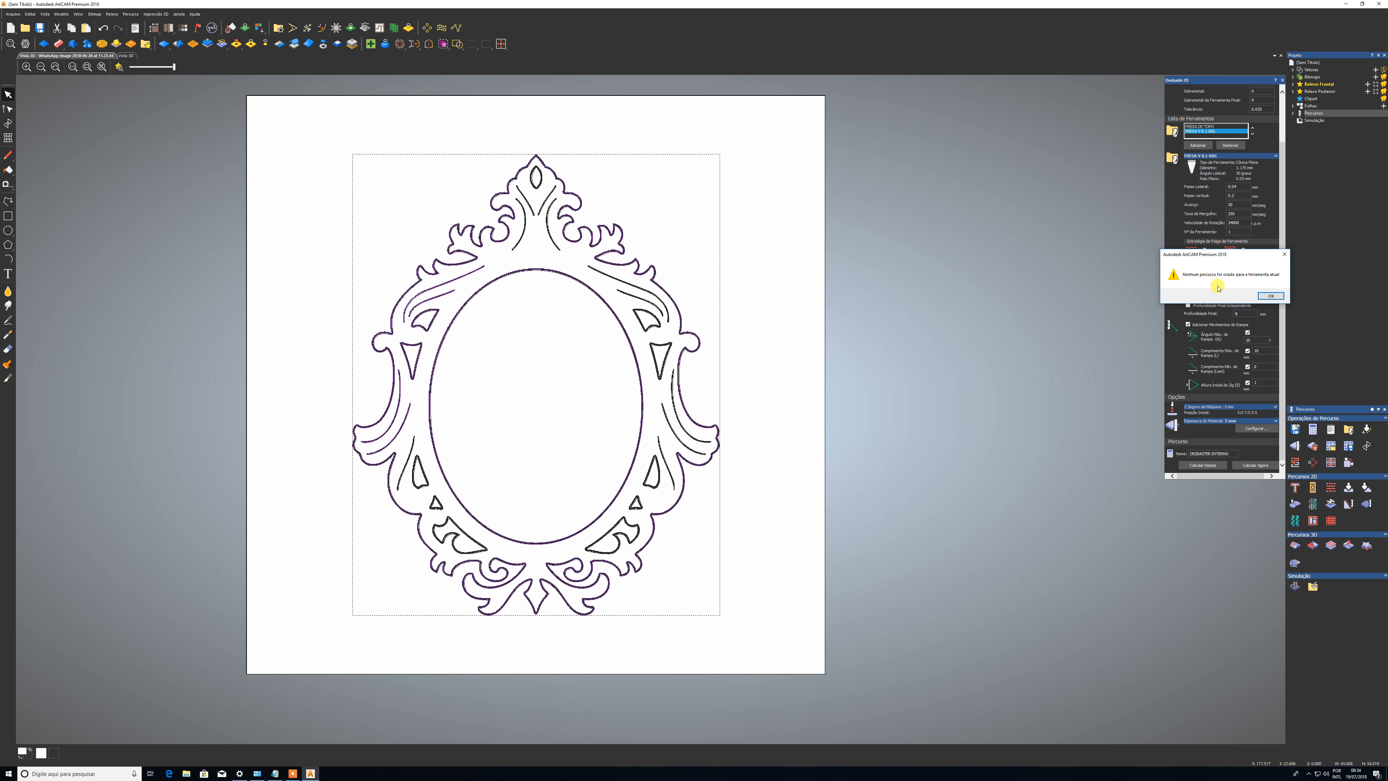
{"action": "left_click_drag", "start_coordinate": [1197, 257], "coordinate": [476, 378]}
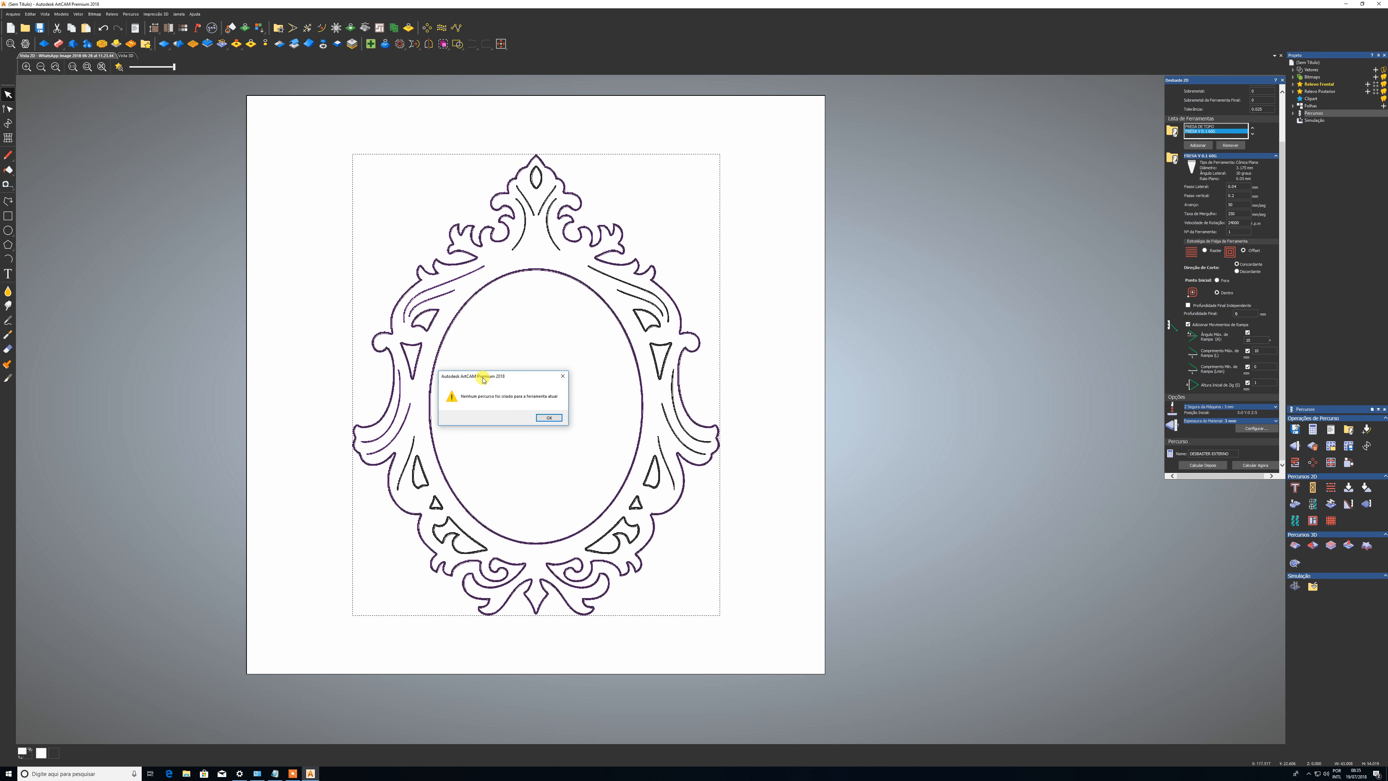
{"action": "left_click", "coordinate": [542, 417]}
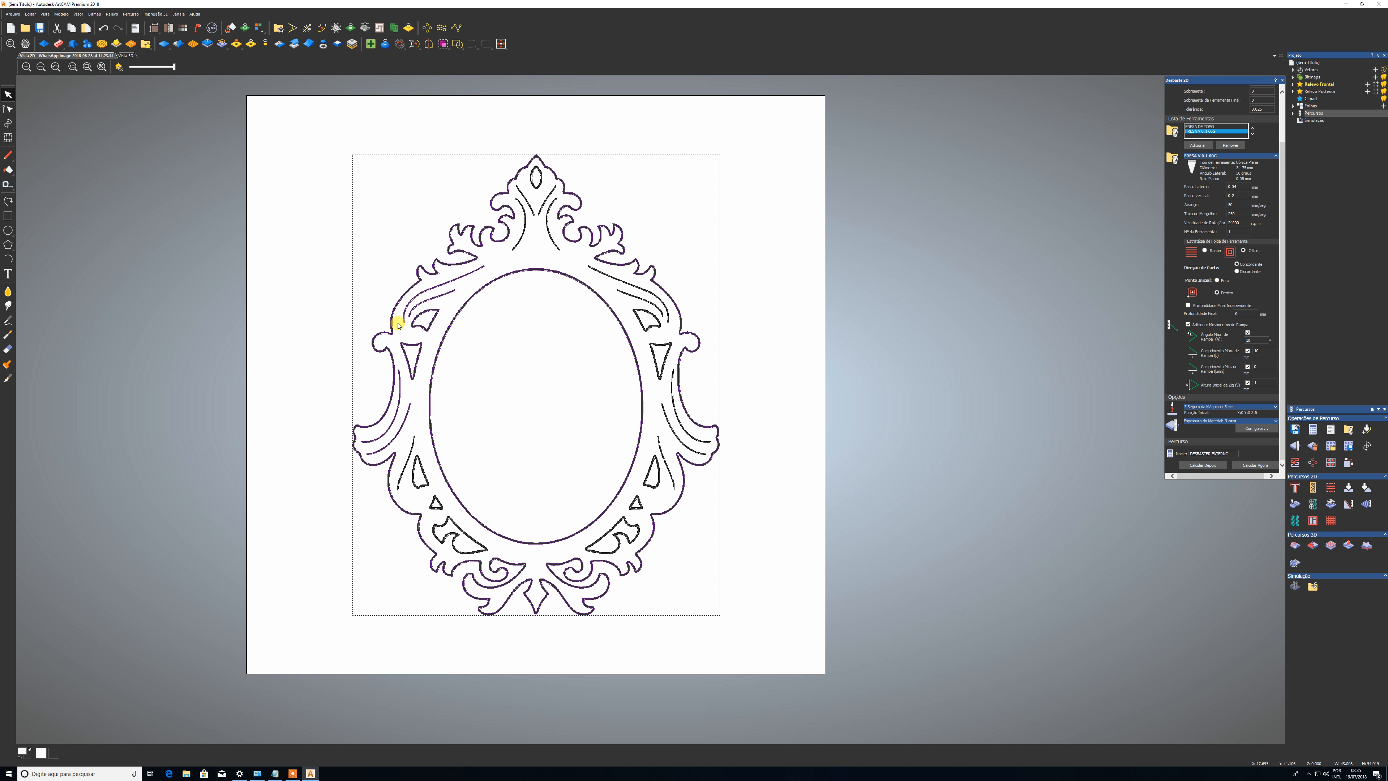
- Reselect only the oval opening and the frame's outer contour, and try to calculate the clearance toolpath between them
{"action": "left_click", "coordinate": [444, 331]}
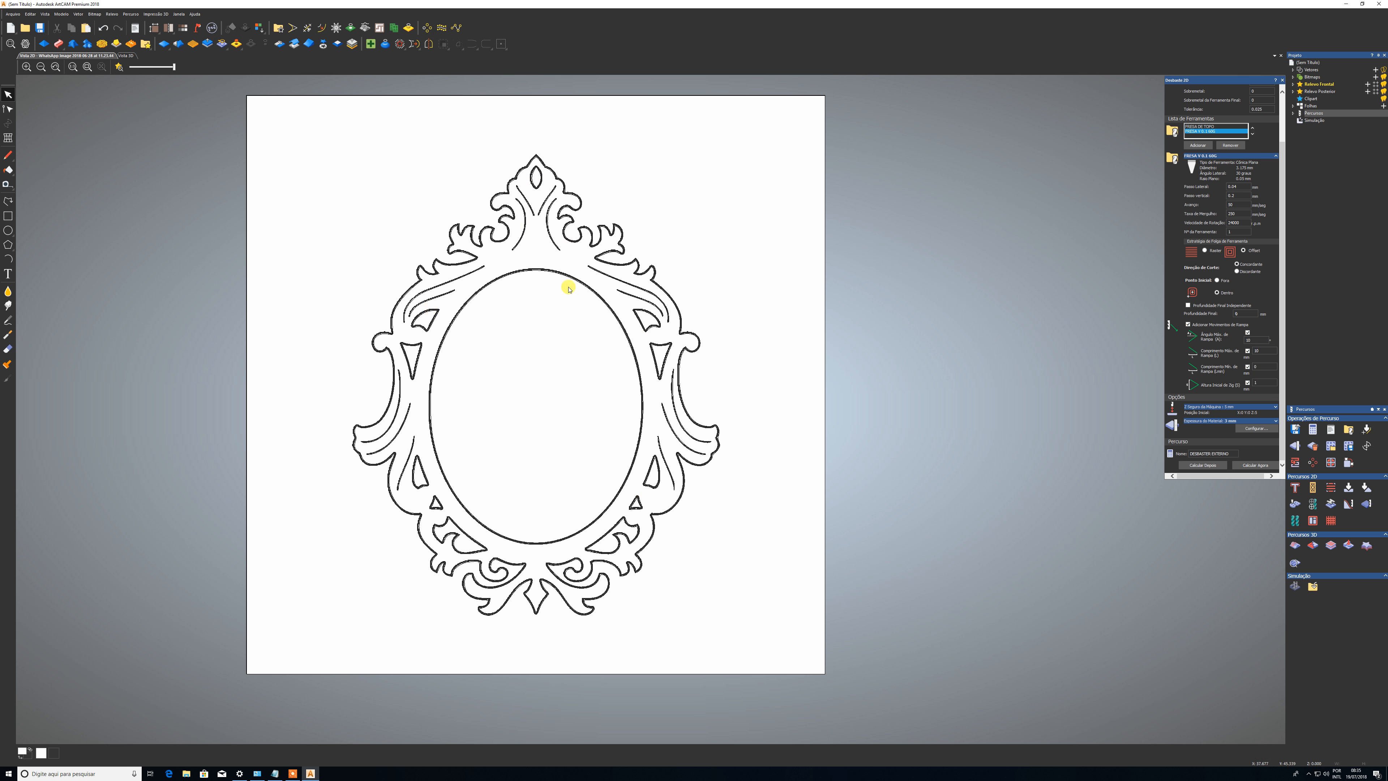
{"action": "left_click_drag", "start_coordinate": [528, 283], "coordinate": [492, 256]}
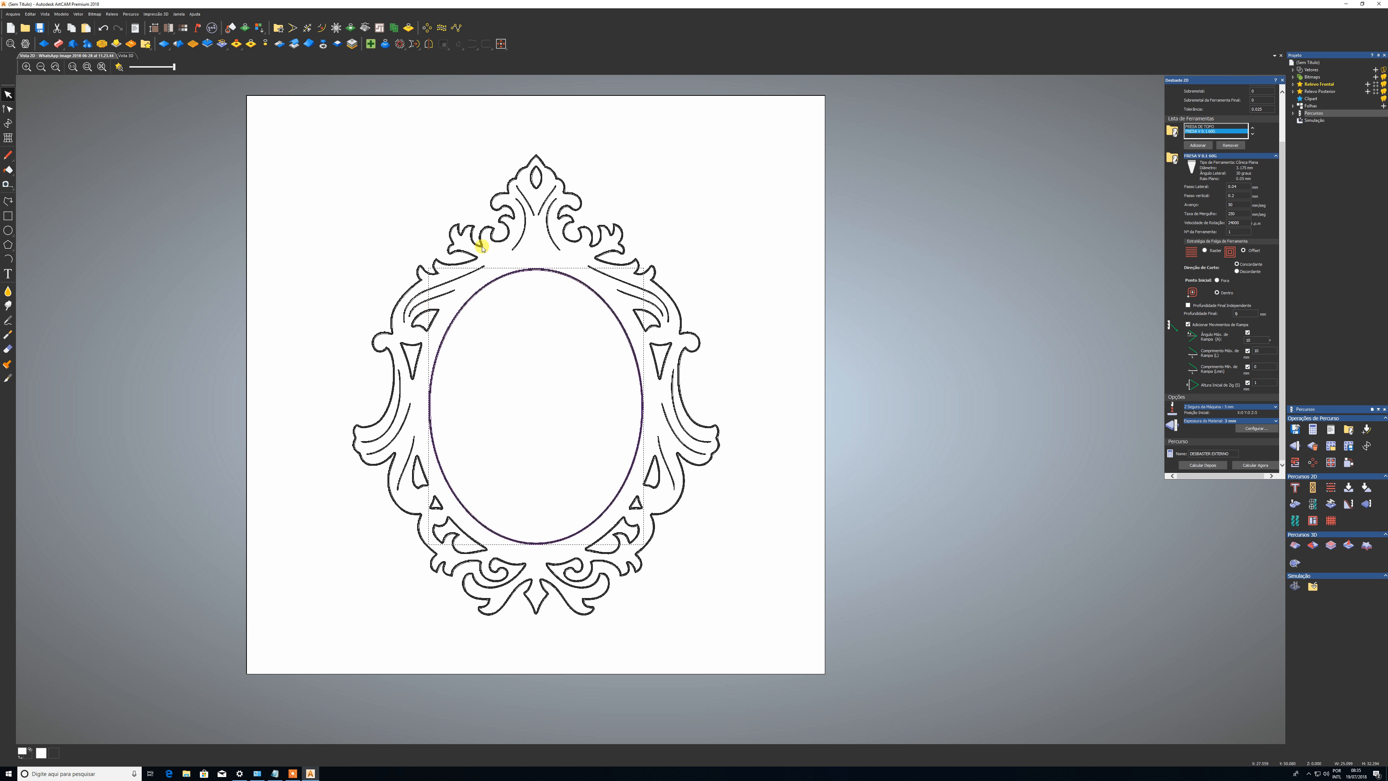
{"action": "left_click", "coordinate": [471, 224], "text": "shift"}
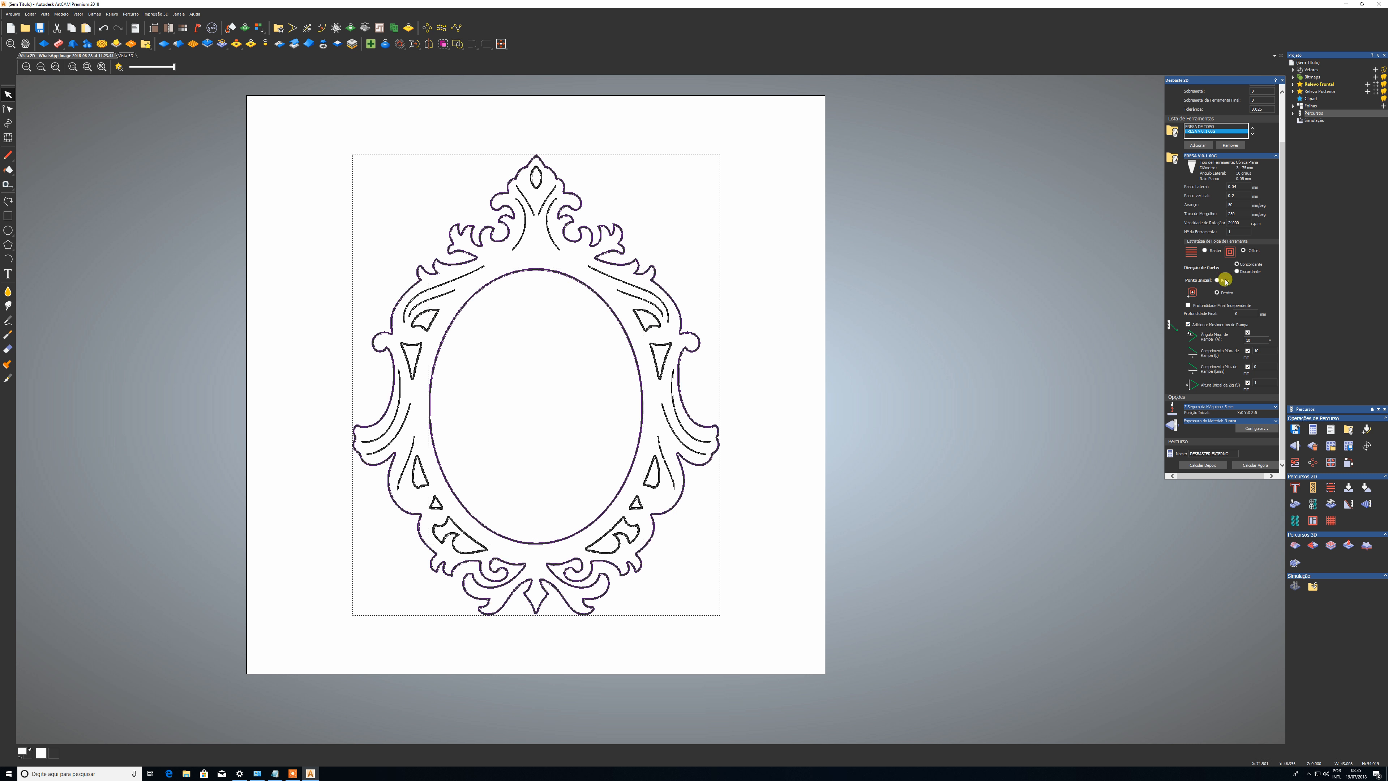
{"action": "left_click", "coordinate": [1256, 465]}
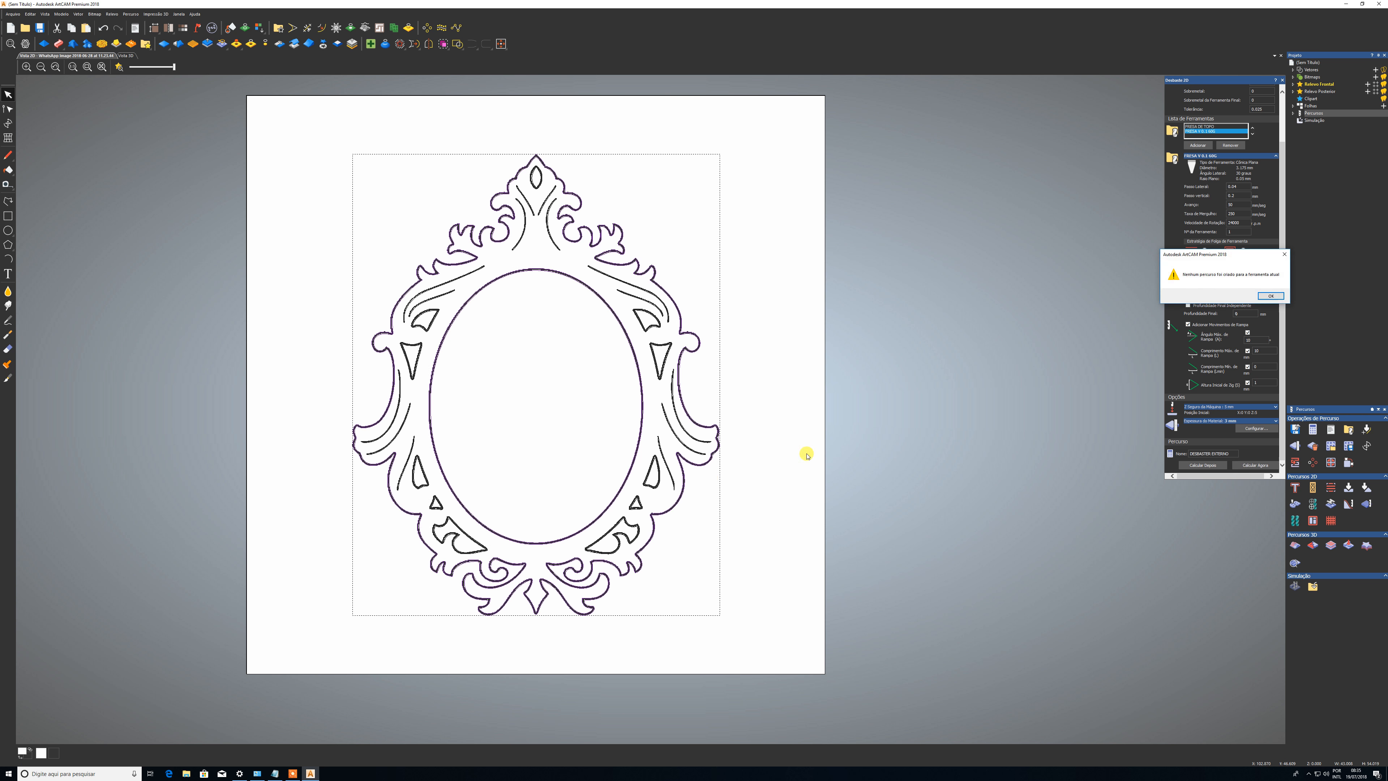
{"action": "left_click", "coordinate": [1271, 296]}
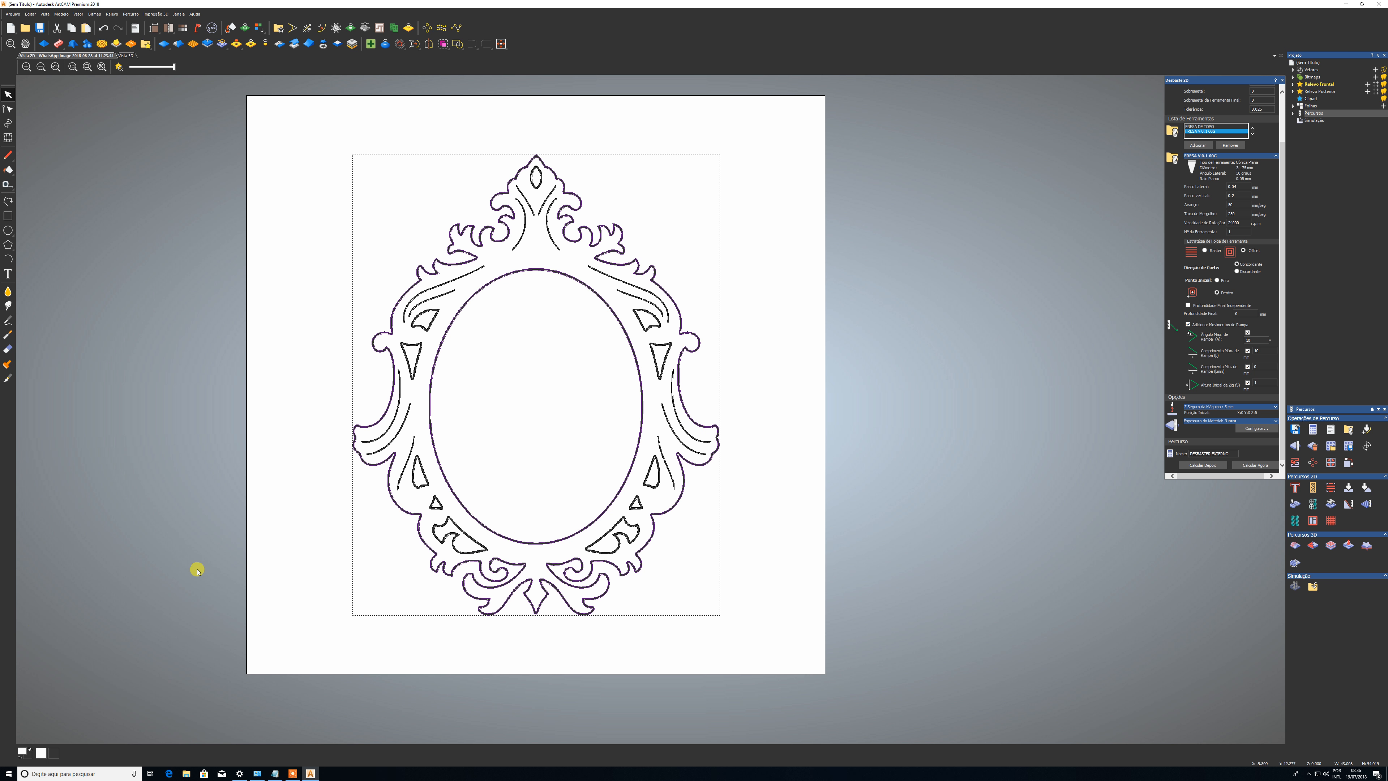
{"action": "left_click", "coordinate": [293, 773]}
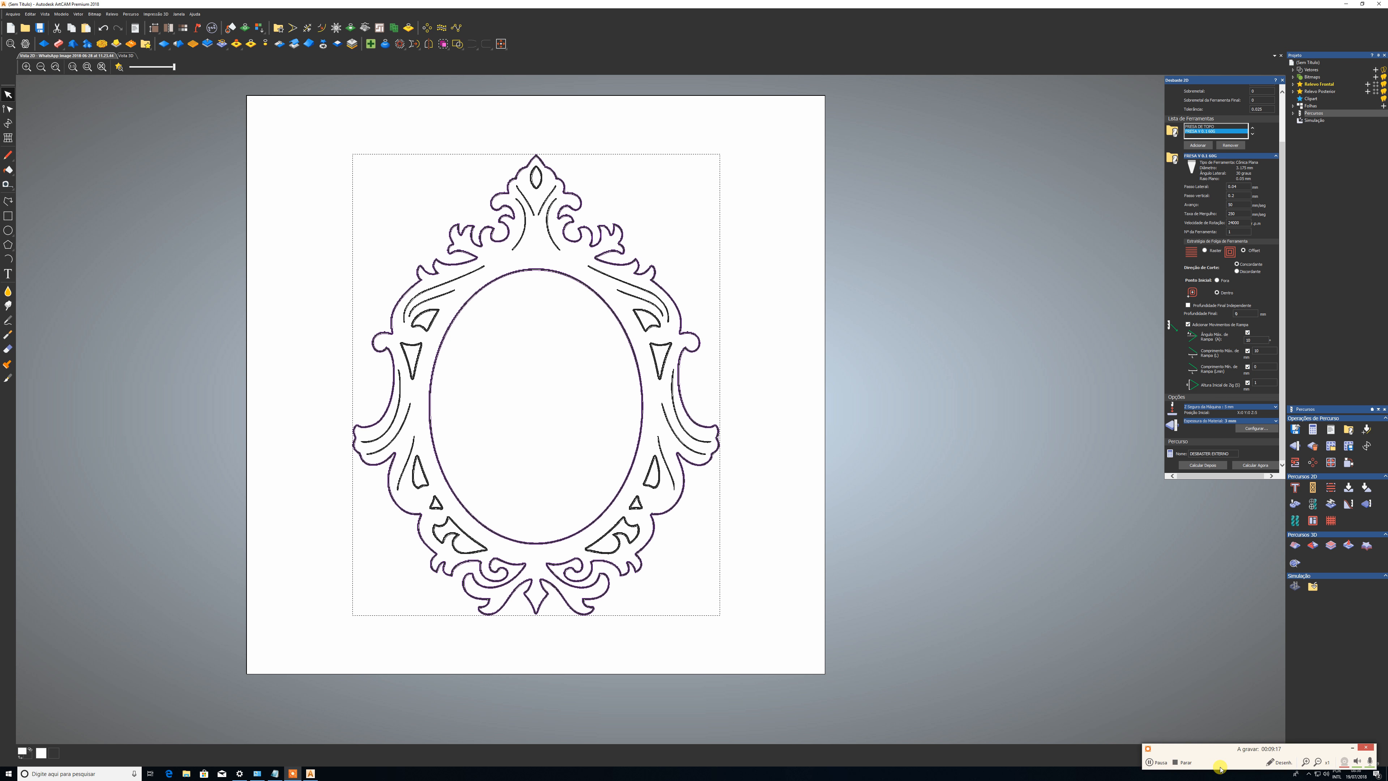